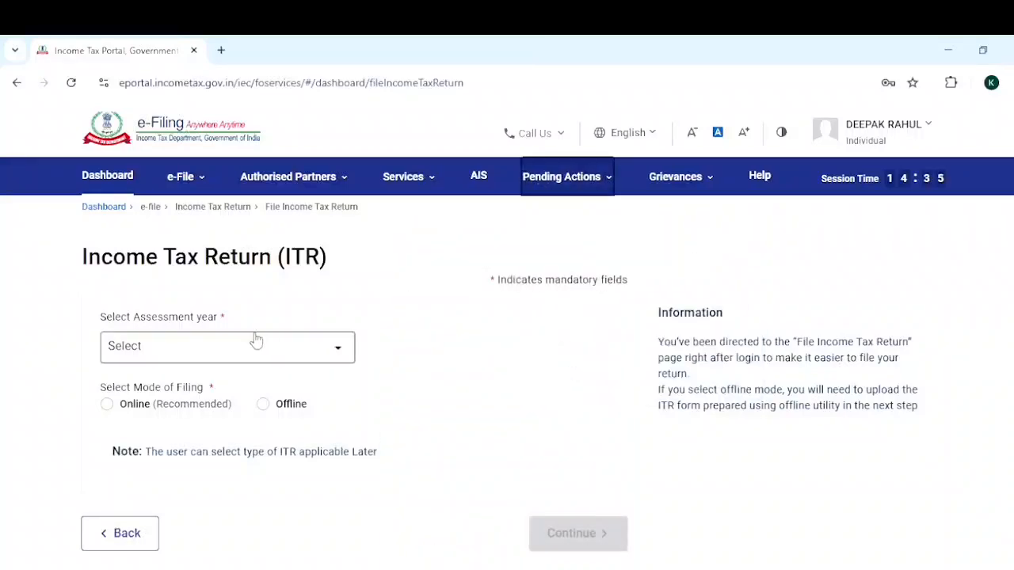
Select assessment year 2025-26 (Current A.Y.) with online filing mode and continue to the return options.
{"action": "left_click", "coordinate": [337, 351]}
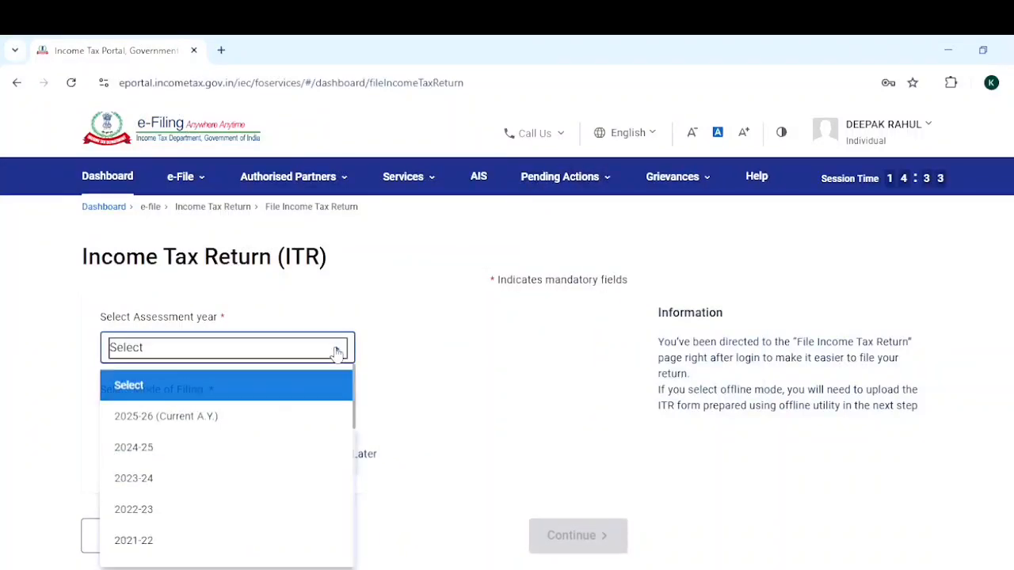
{"action": "left_click", "coordinate": [209, 420]}
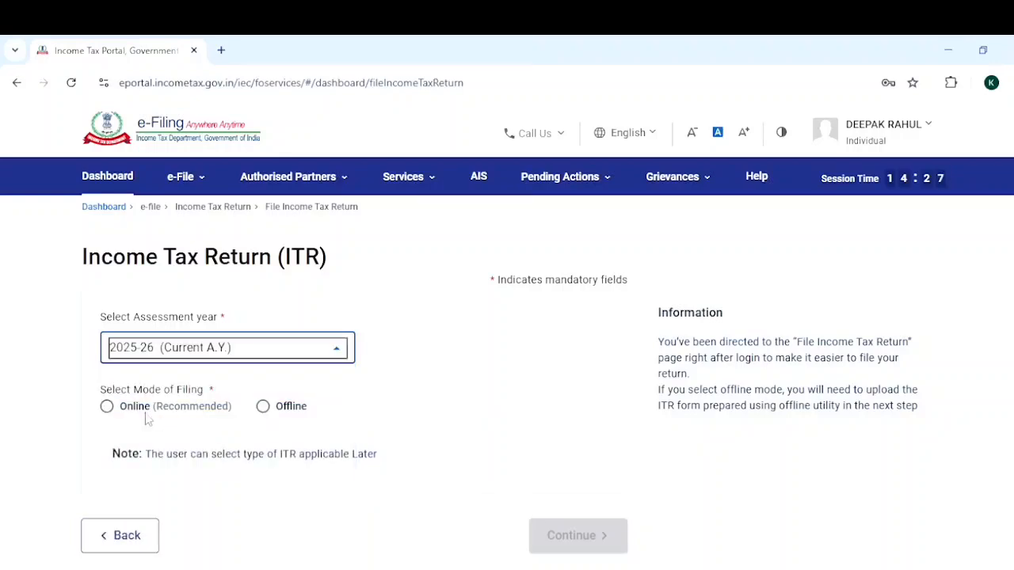
{"action": "left_click", "coordinate": [106, 408]}
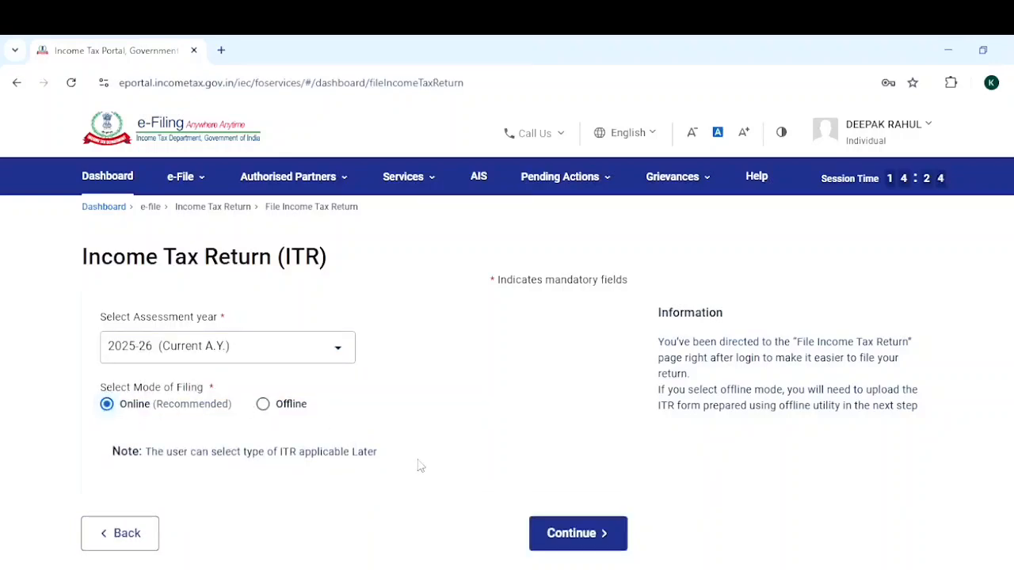
{"action": "left_click", "coordinate": [576, 533]}
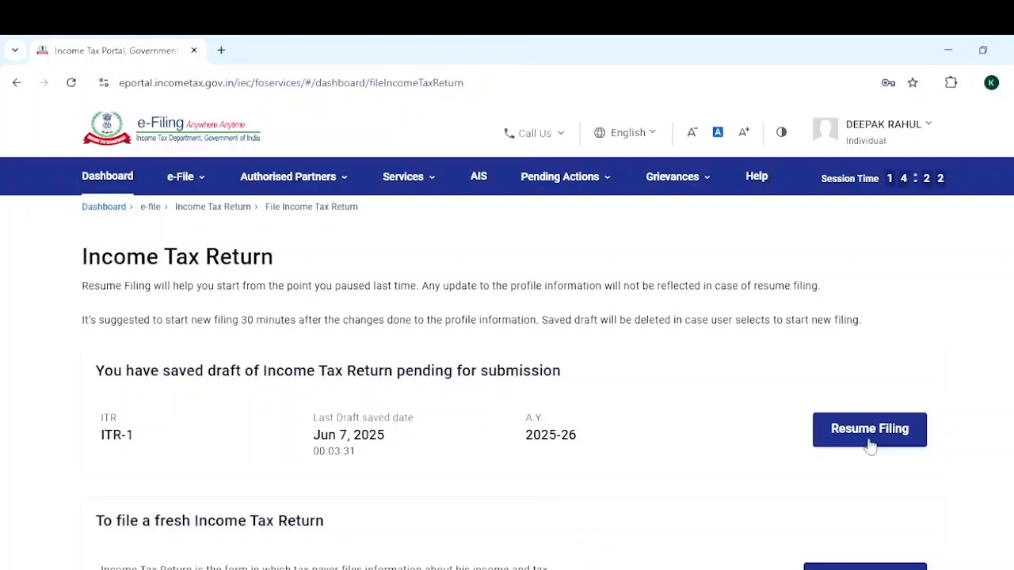
Start a new filing instead of resuming the saved ITR-1 draft, and continue with the Individual status.
{"action": "scroll", "coordinate": [867, 444], "scroll_direction": "down", "scroll_amount": 2}
{"action": "scroll", "coordinate": [507, 357], "scroll_direction": "down", "scroll_amount": 1}
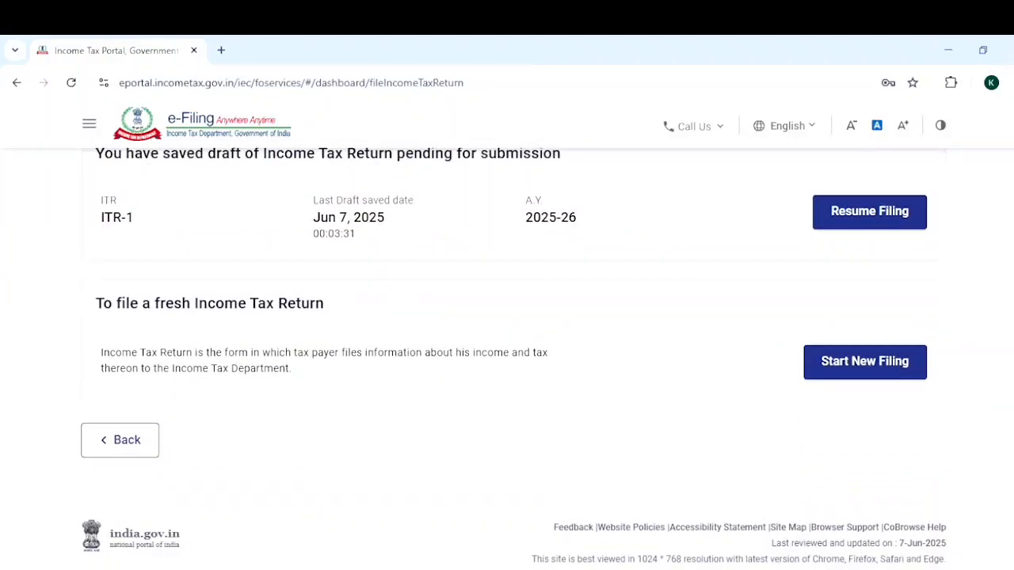
{"action": "scroll", "coordinate": [515, 358], "scroll_direction": "up", "scroll_amount": 1}
{"action": "scroll", "coordinate": [504, 342], "scroll_direction": "down", "scroll_amount": 1}
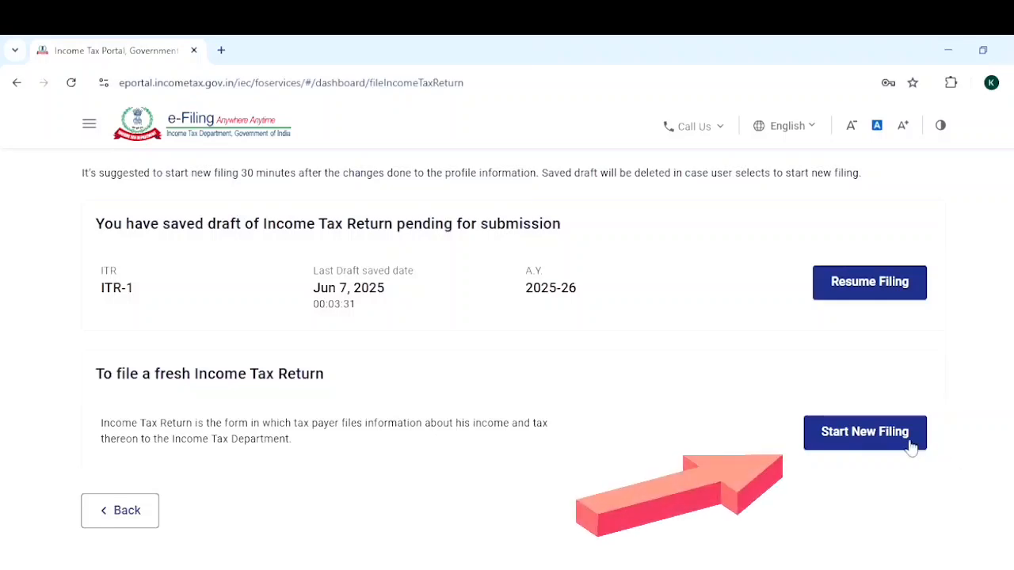
{"action": "left_click", "coordinate": [884, 445]}
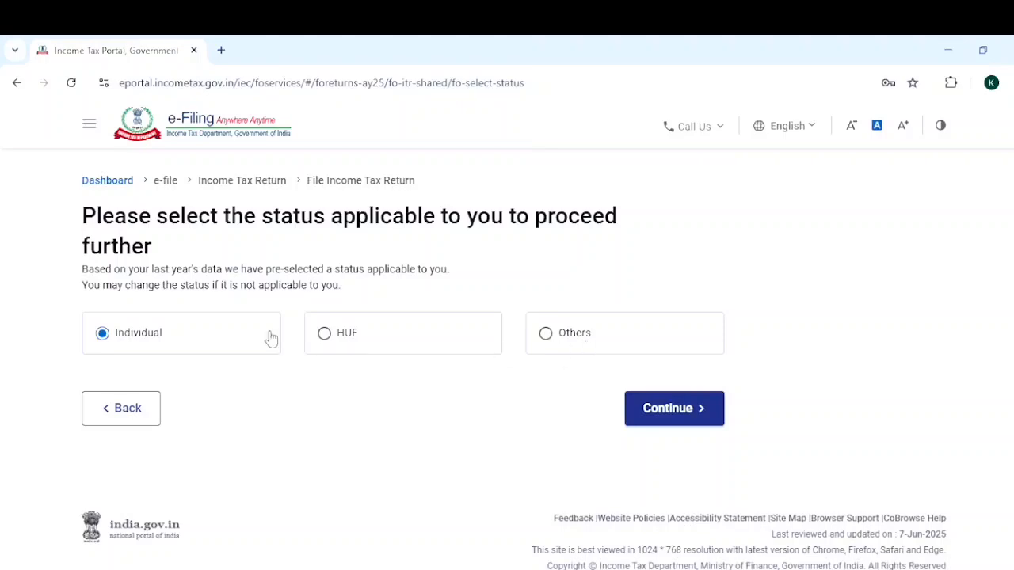
{"action": "left_click", "coordinate": [675, 409]}
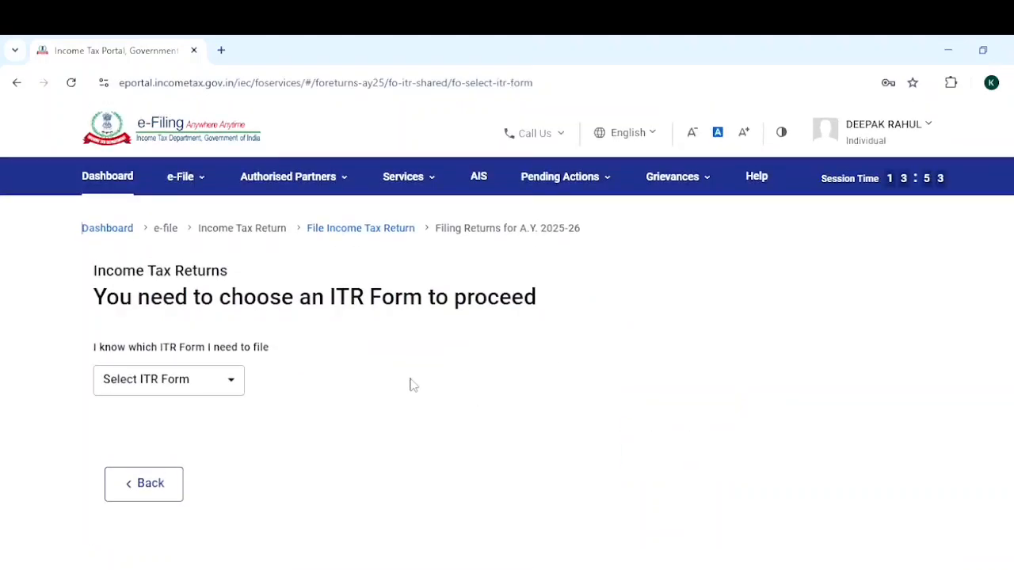
Choose the ITR - 1 form, proceed with it and acknowledge the note about the default tax regime.
{"action": "left_click", "coordinate": [231, 386]}
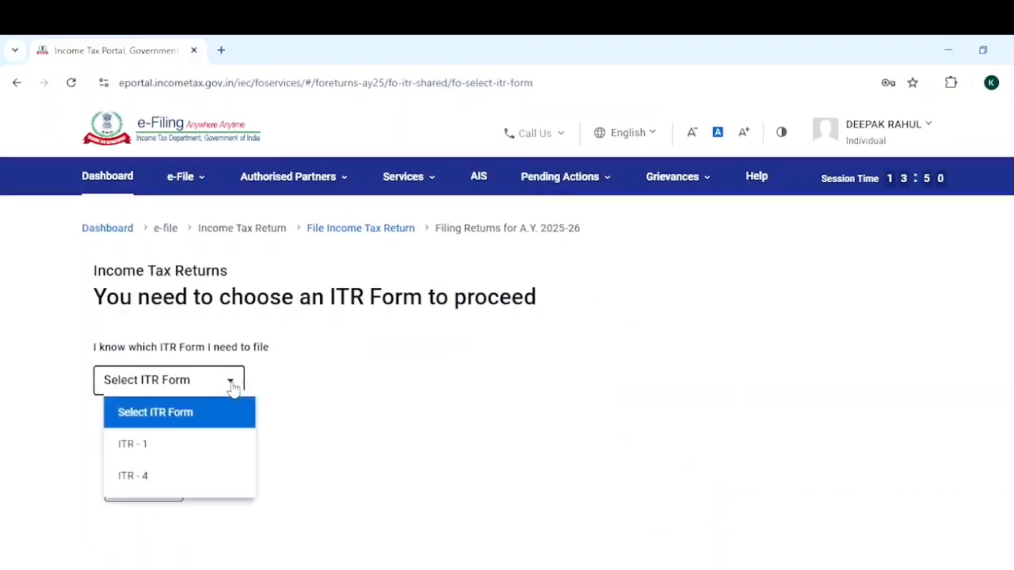
{"action": "left_click", "coordinate": [212, 451]}
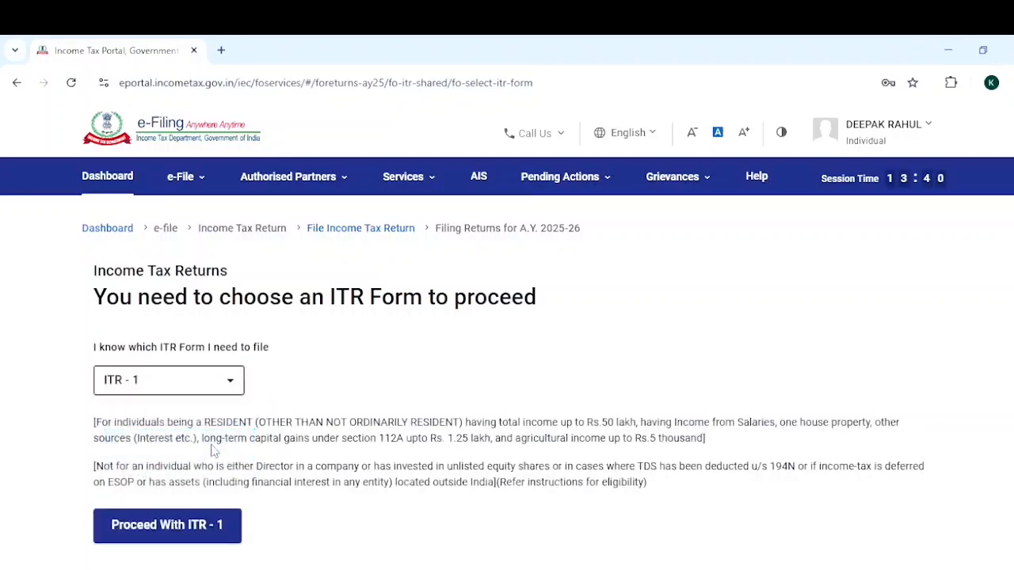
{"action": "left_click", "coordinate": [211, 529]}
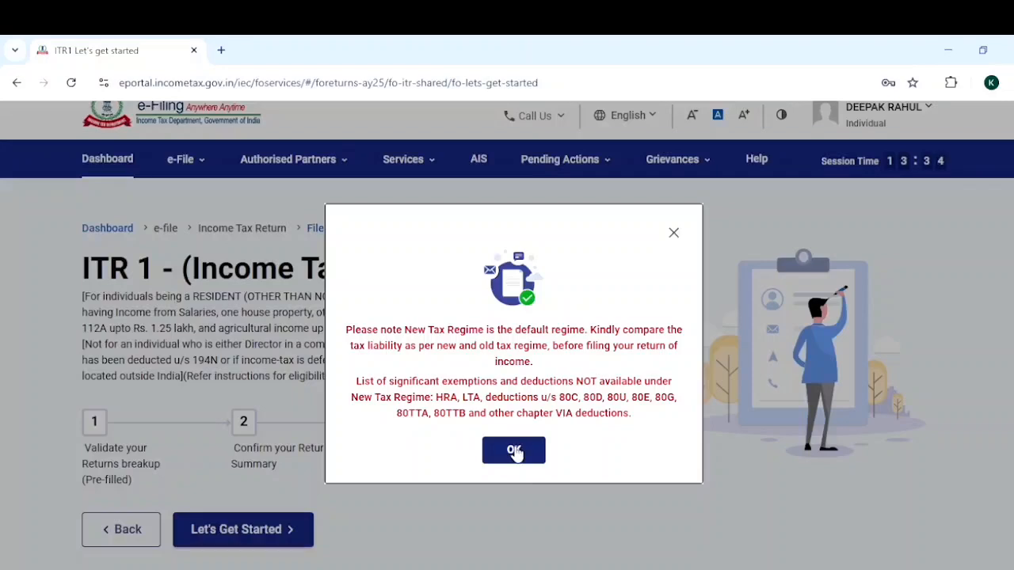
{"action": "left_click", "coordinate": [515, 452]}
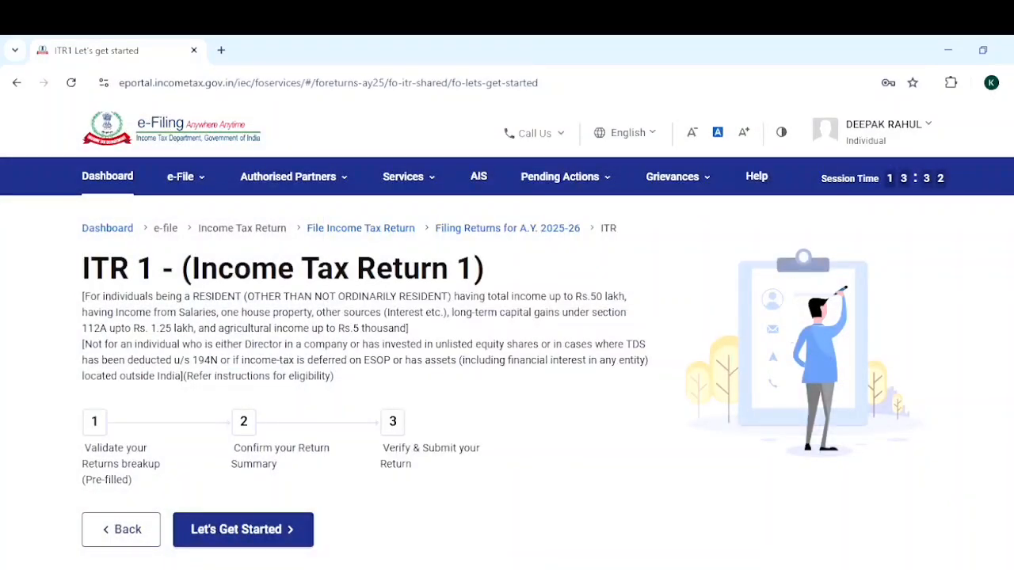
Get started with the return and continue to the return summary with Others as the reason for filing.
{"action": "scroll", "coordinate": [402, 344], "scroll_direction": "down", "scroll_amount": 3}
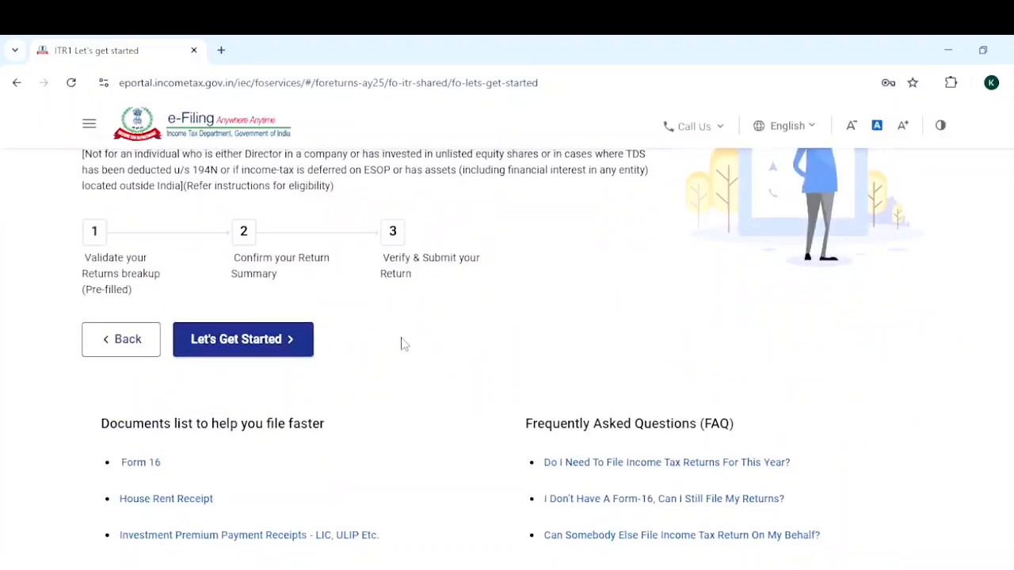
{"action": "left_click", "coordinate": [267, 357]}
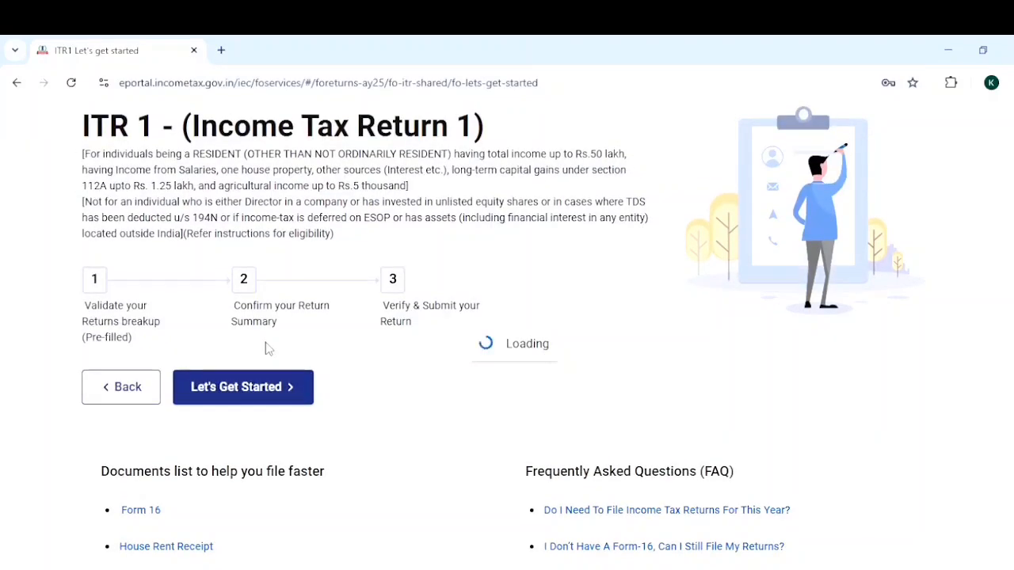
{"action": "scroll", "coordinate": [507, 349], "scroll_direction": "down", "scroll_amount": 1}
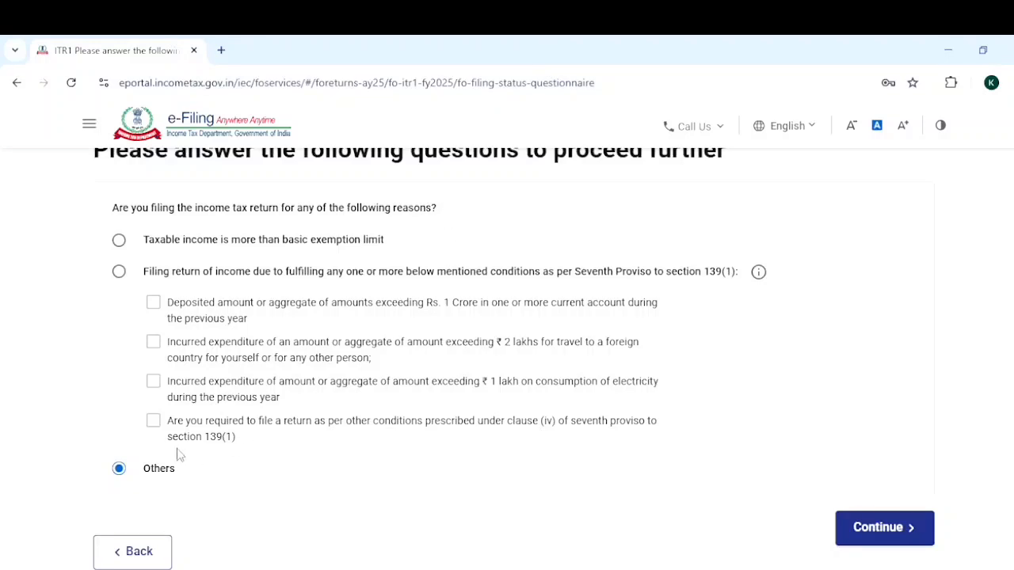
{"action": "left_click", "coordinate": [881, 527]}
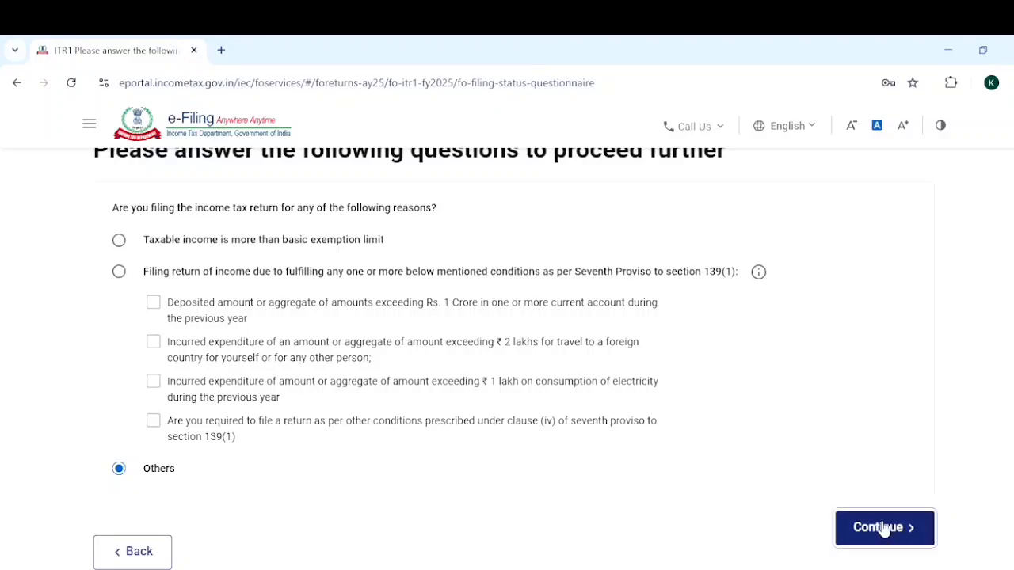
{"action": "left_click", "coordinate": [531, 457]}
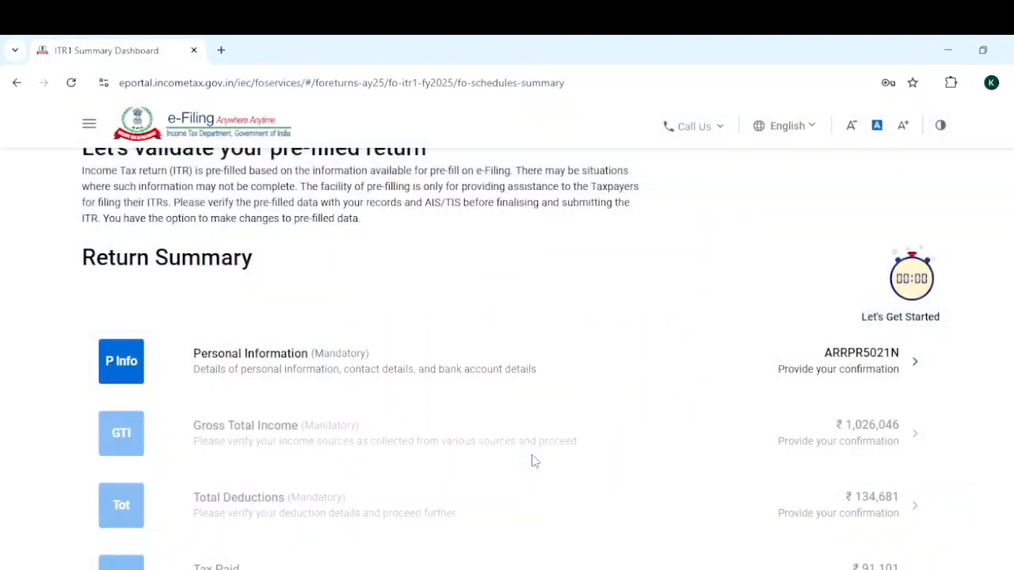
Review the Personal Information section, including filing under 139(1), and confirm it with No kept for opting out of the new tax regime.
{"action": "scroll", "coordinate": [507, 357], "scroll_direction": "down", "scroll_amount": 2}
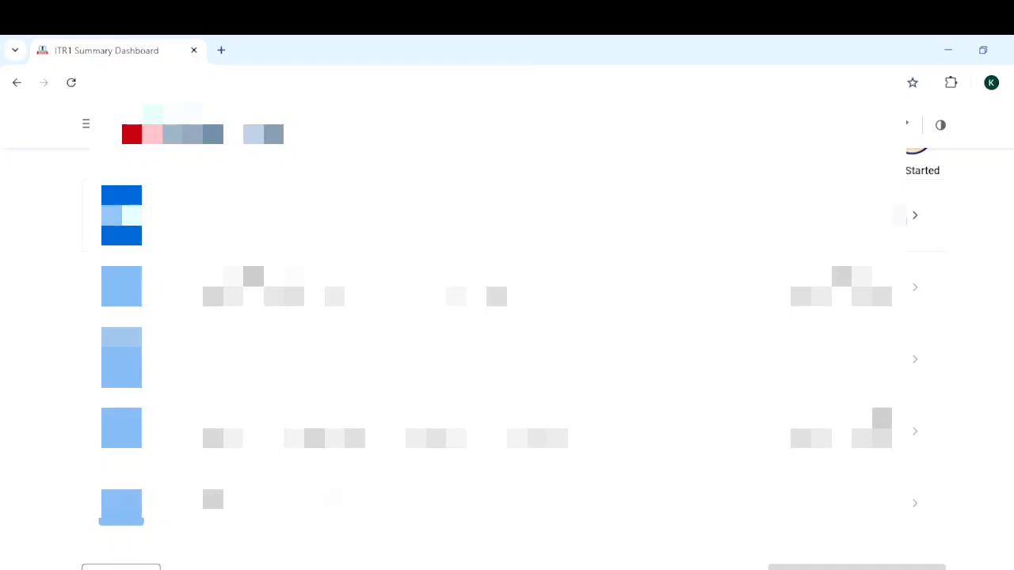
{"action": "left_click", "coordinate": [901, 216]}
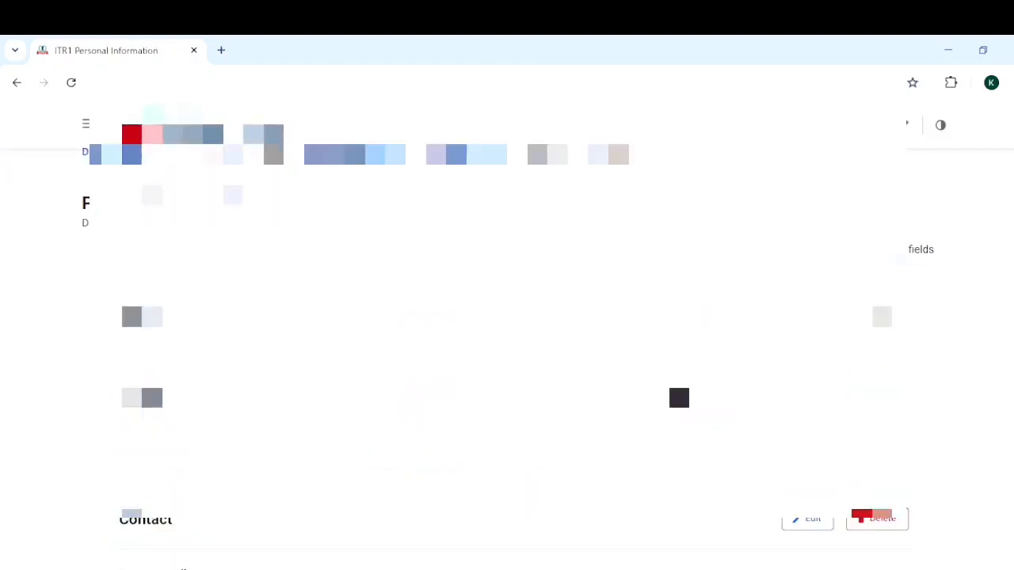
{"action": "scroll", "coordinate": [507, 341], "scroll_direction": "down", "scroll_amount": 10}
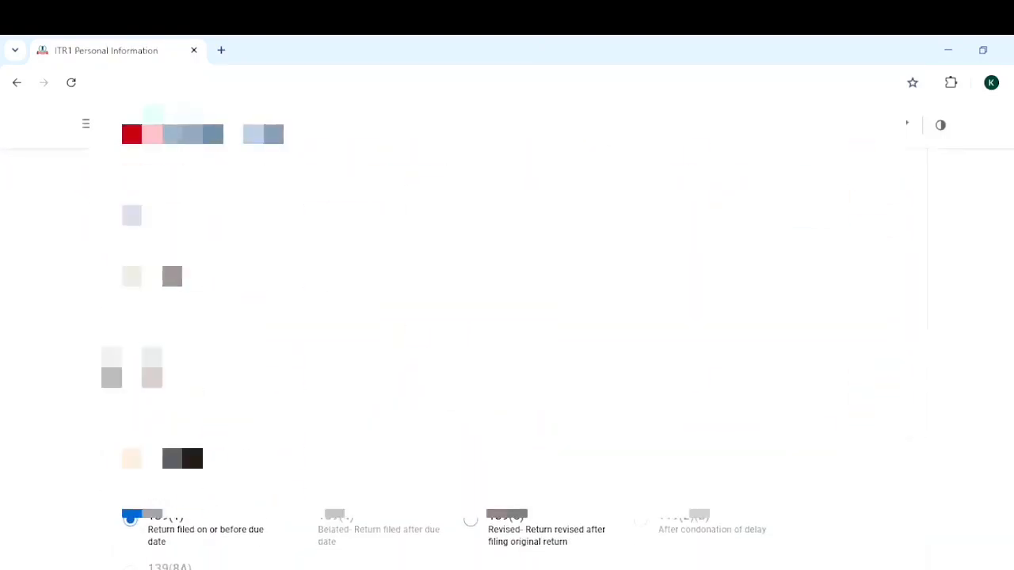
{"action": "scroll", "coordinate": [507, 341], "scroll_direction": "down", "scroll_amount": 4}
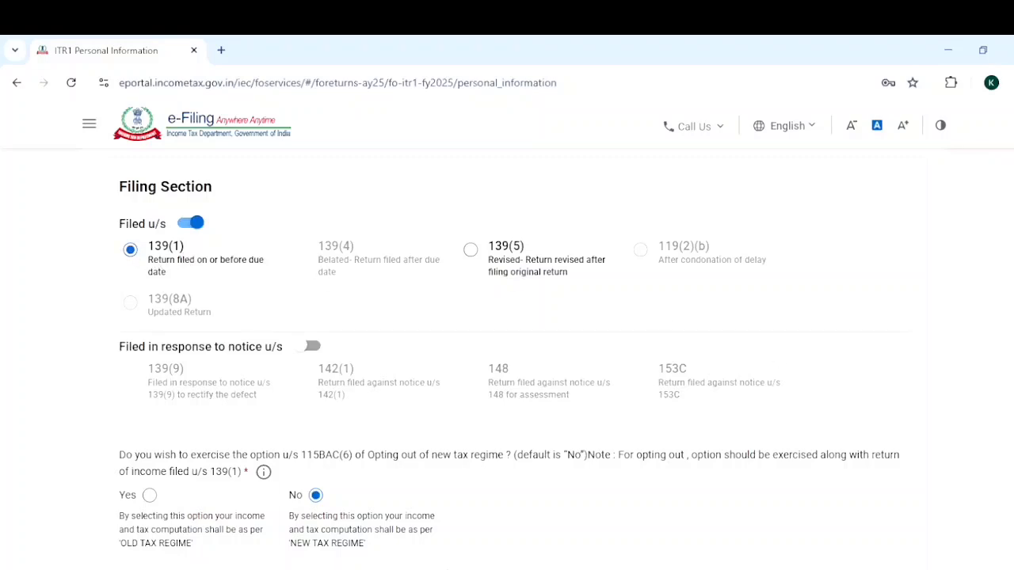
{"action": "scroll", "coordinate": [507, 357], "scroll_direction": "down", "scroll_amount": 2}
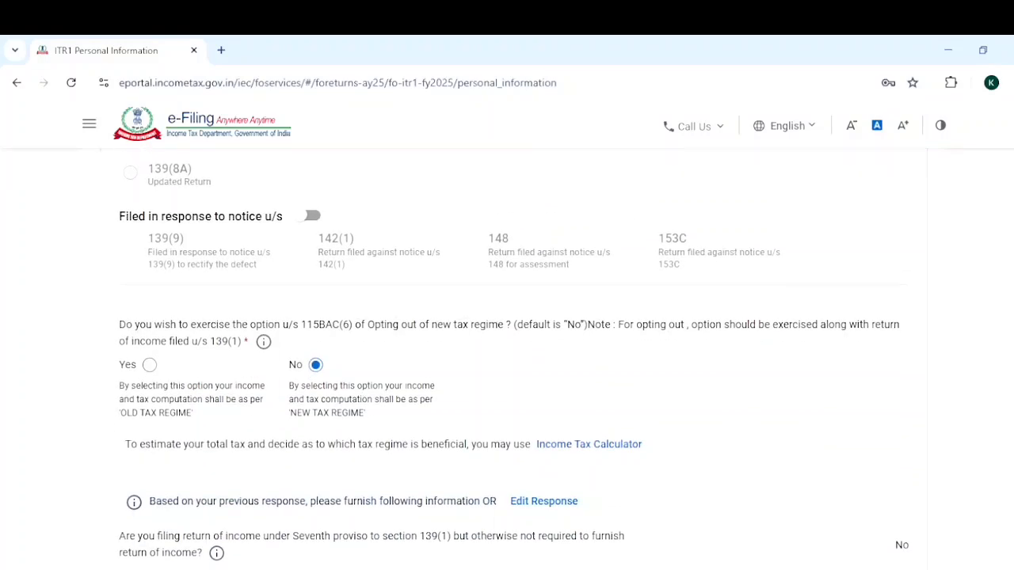
{"action": "scroll", "coordinate": [507, 356], "scroll_direction": "down", "scroll_amount": 2}
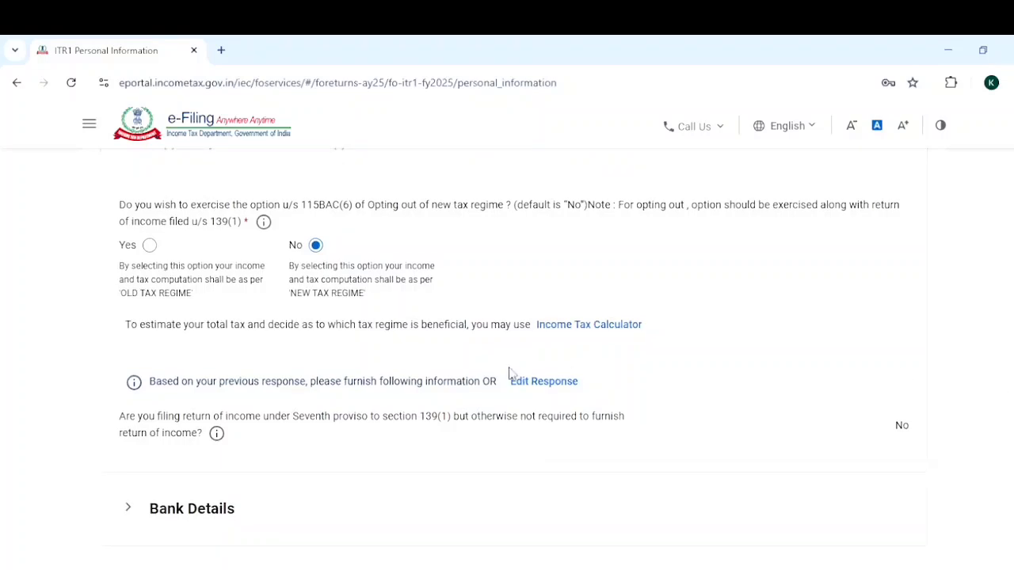
{"action": "mouse_move", "coordinate": [269, 222]}
{"action": "scroll", "coordinate": [514, 356], "scroll_direction": "down", "scroll_amount": 1}
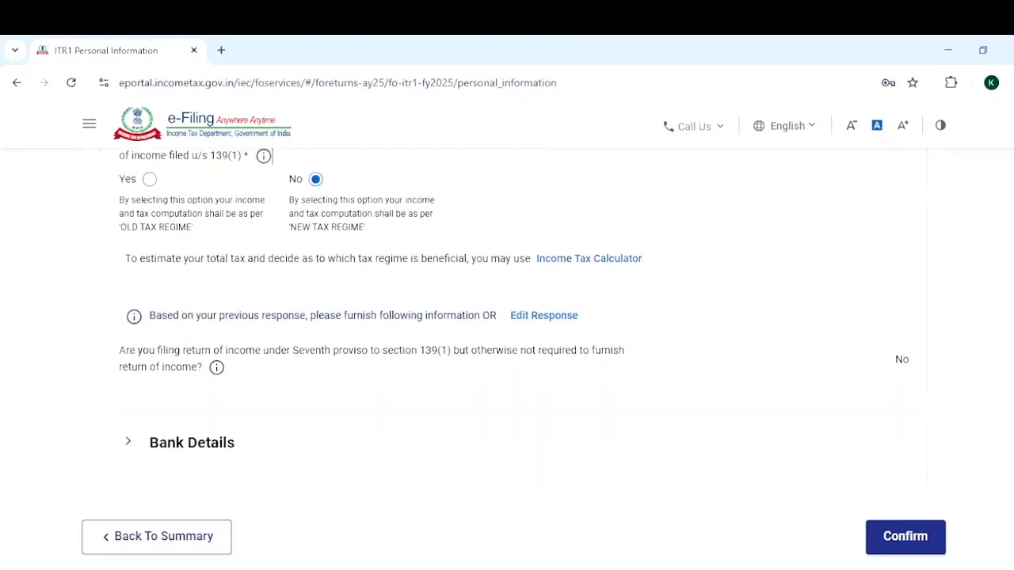
{"action": "scroll", "coordinate": [515, 351], "scroll_direction": "down", "scroll_amount": 1}
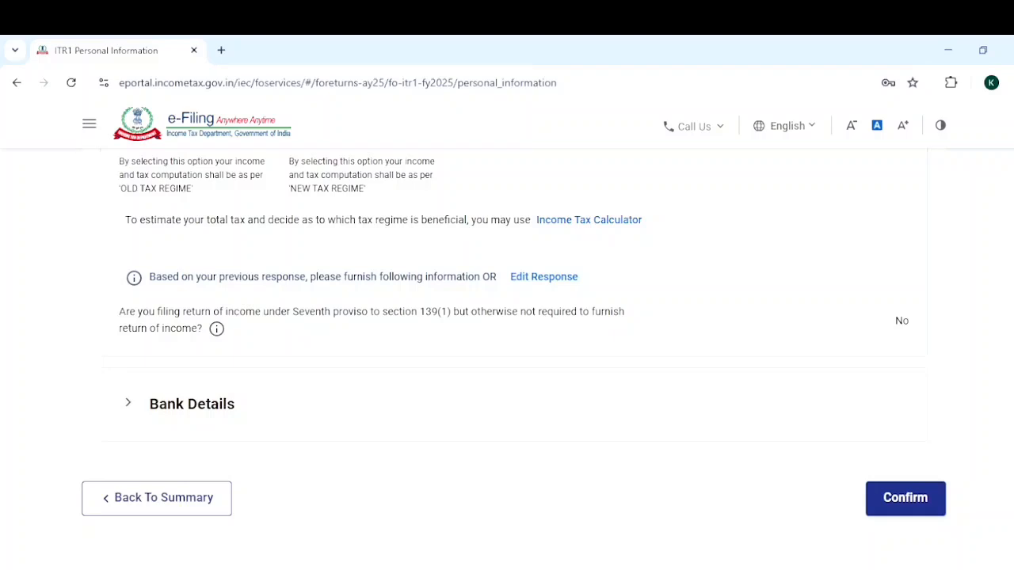
{"action": "scroll", "coordinate": [514, 347], "scroll_direction": "up", "scroll_amount": 1}
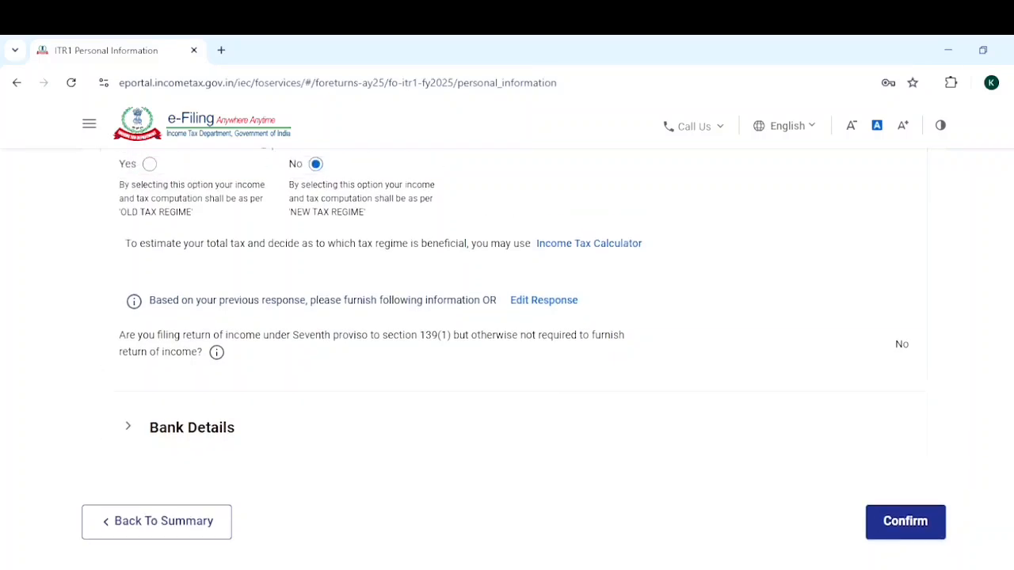
{"action": "scroll", "coordinate": [514, 344], "scroll_direction": "down", "scroll_amount": 1}
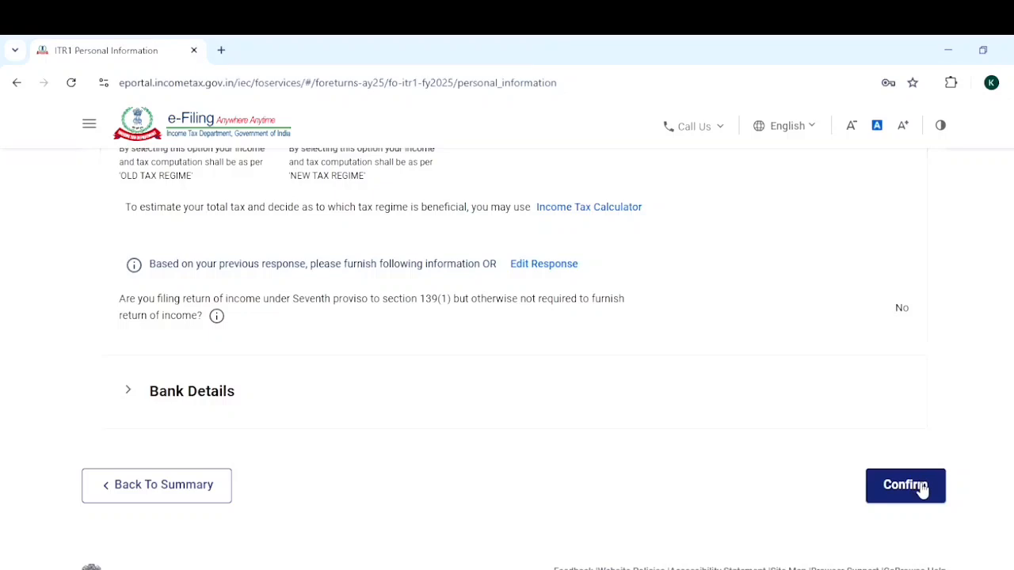
{"action": "left_click", "coordinate": [922, 489]}
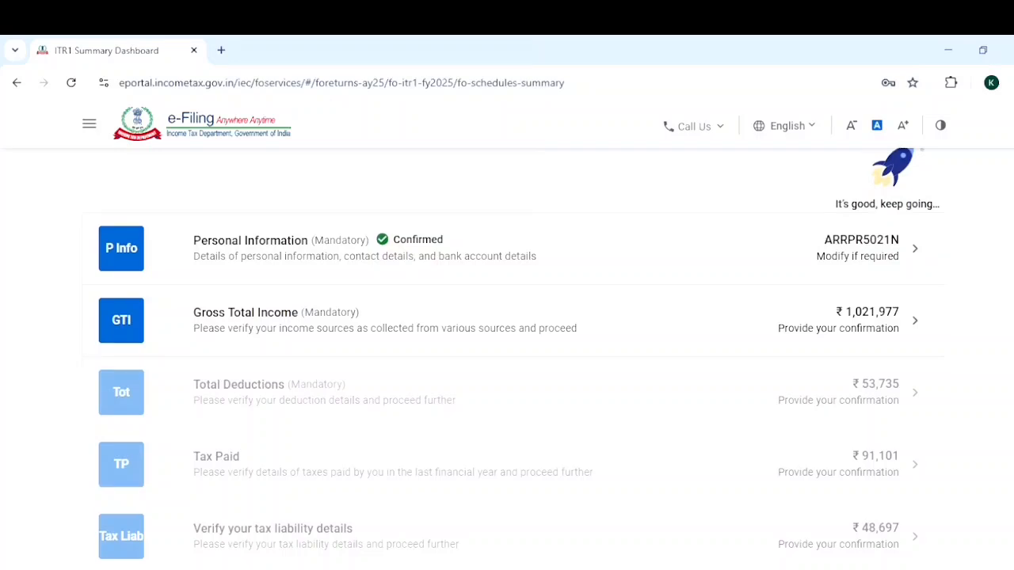
Recheck the tax regime choice in the Personal Information section and confirm the section again.
{"action": "scroll", "coordinate": [519, 357], "scroll_direction": "down", "scroll_amount": 1}
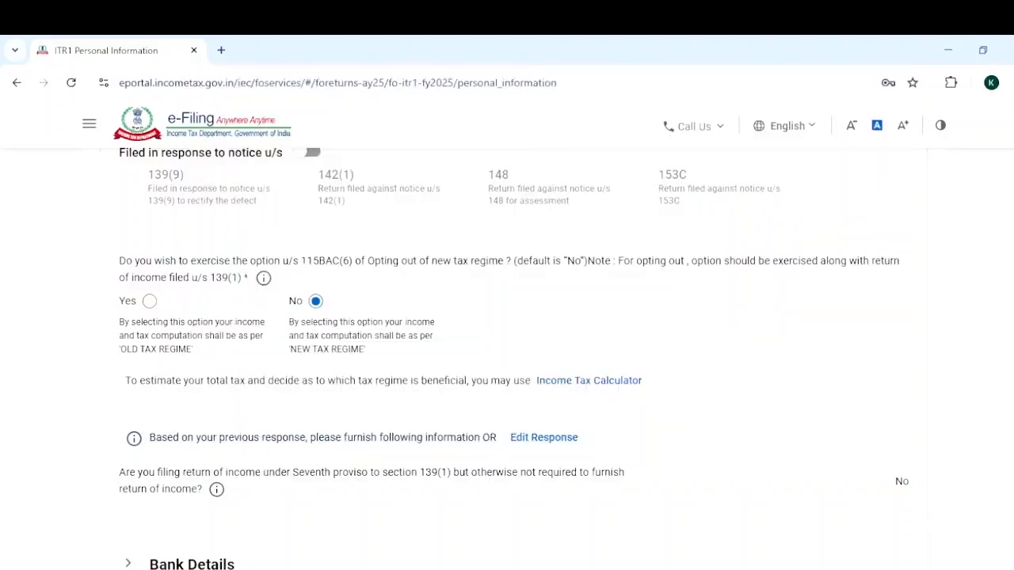
{"action": "scroll", "coordinate": [507, 317], "scroll_direction": "down", "scroll_amount": 3}
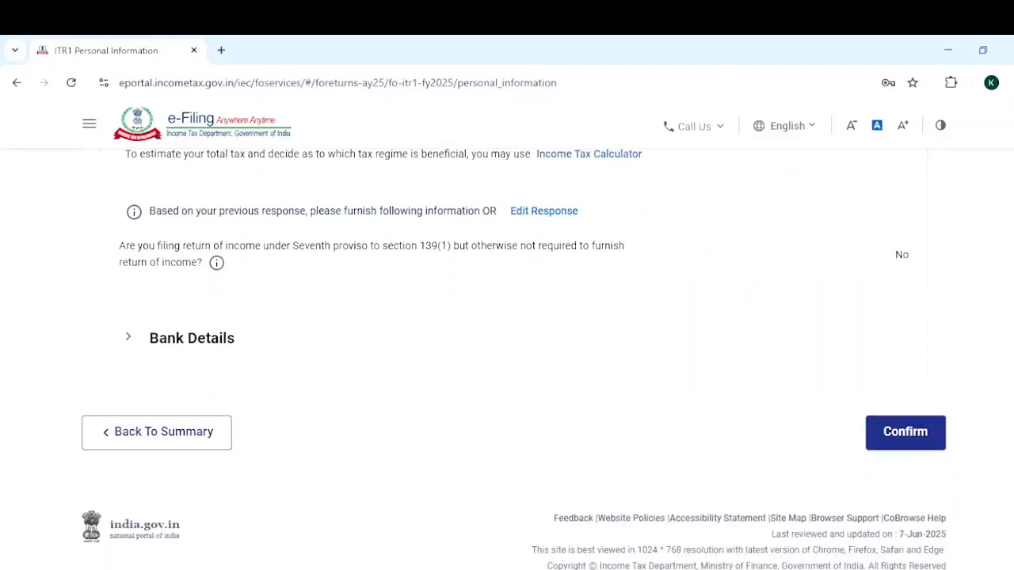
{"action": "left_click", "coordinate": [901, 430]}
{"action": "scroll", "coordinate": [901, 431], "scroll_direction": "up", "scroll_amount": 3}
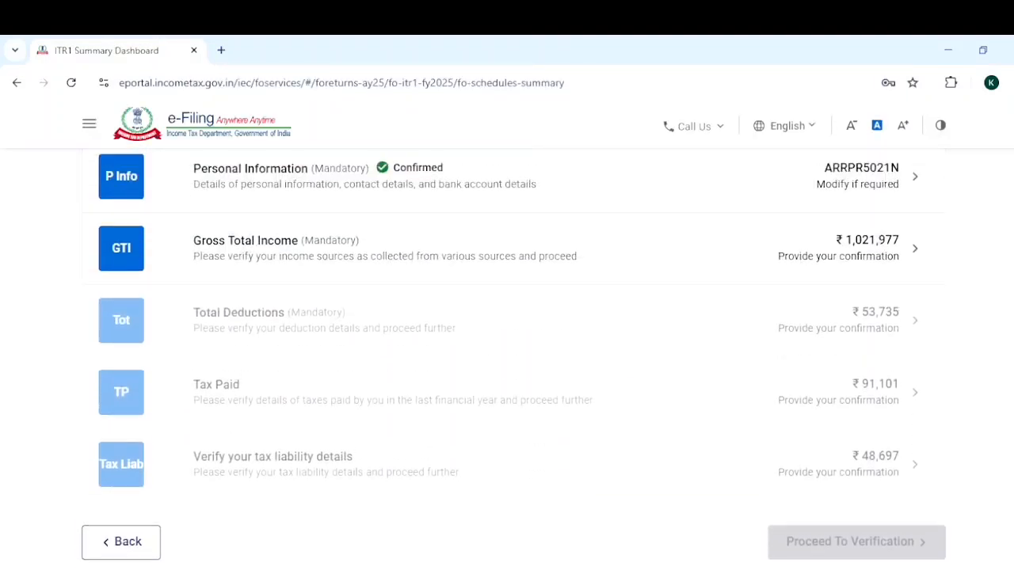
Open the Gross Total Income section and review the pre-filled Income From Salary summary.
{"action": "scroll", "coordinate": [514, 359], "scroll_direction": "up", "scroll_amount": 1}
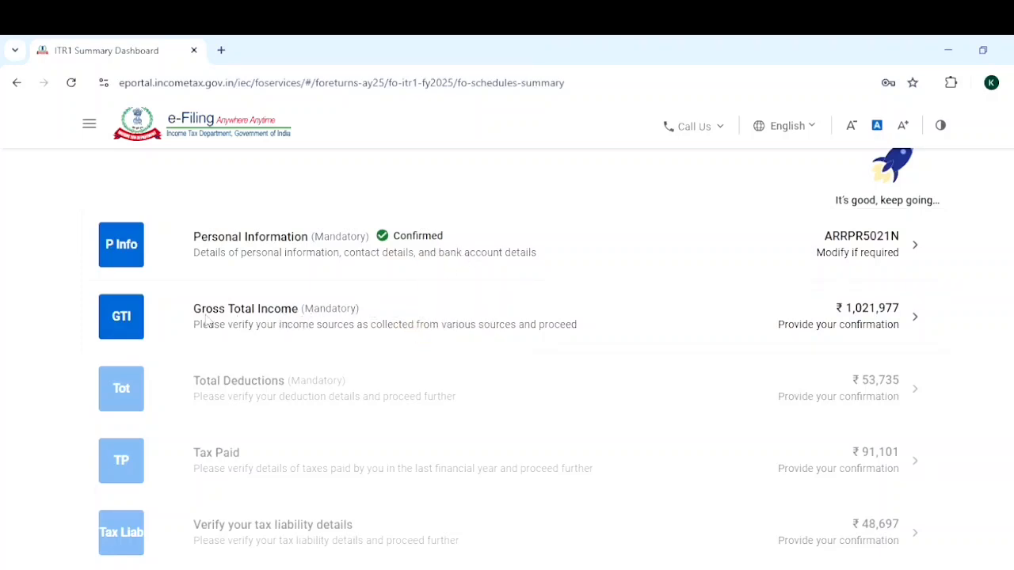
{"action": "left_click", "coordinate": [908, 329]}
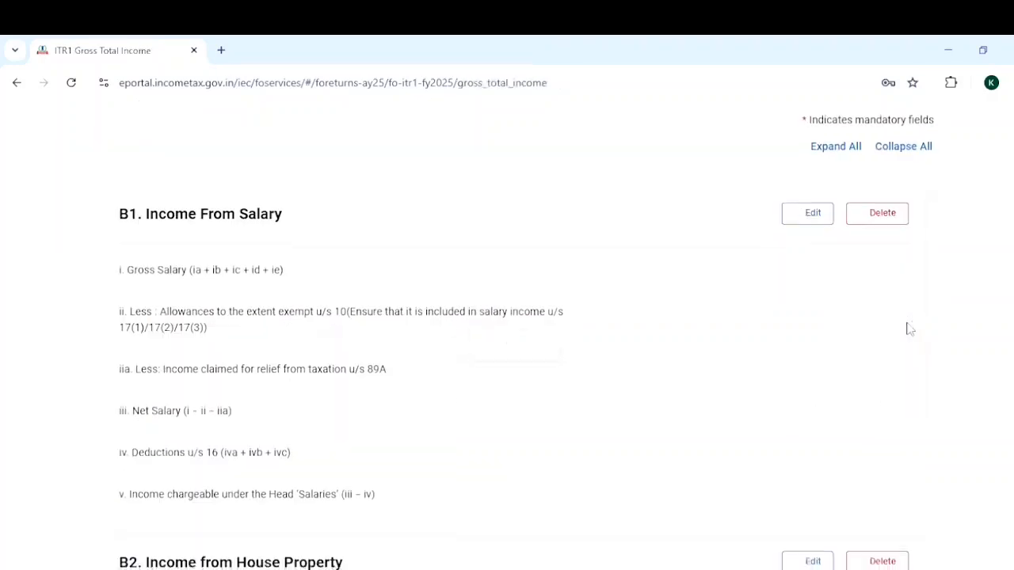
{"action": "scroll", "coordinate": [972, 317], "scroll_direction": "down", "scroll_amount": 2}
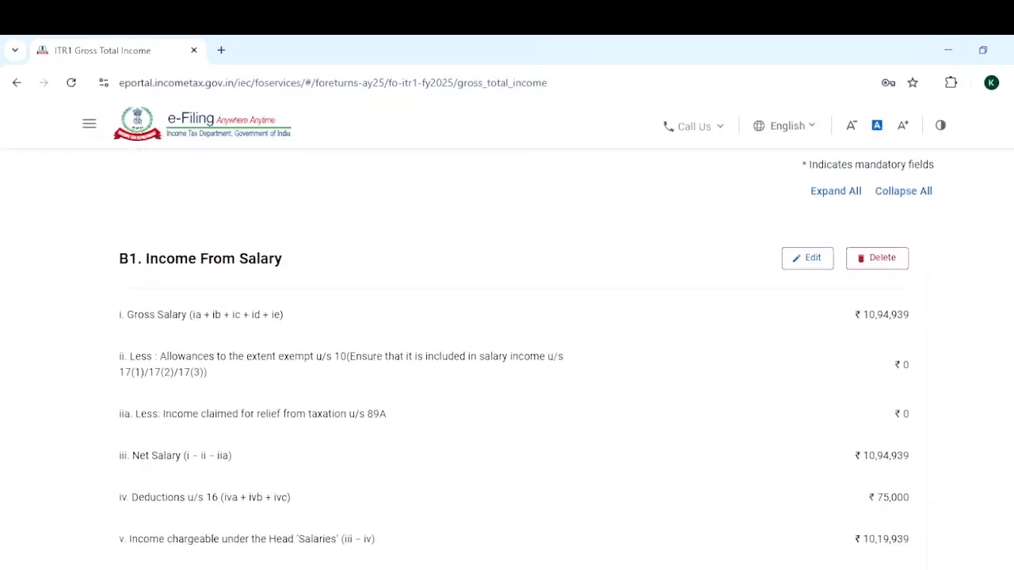
{"action": "scroll", "coordinate": [514, 358], "scroll_direction": "down", "scroll_amount": 1}
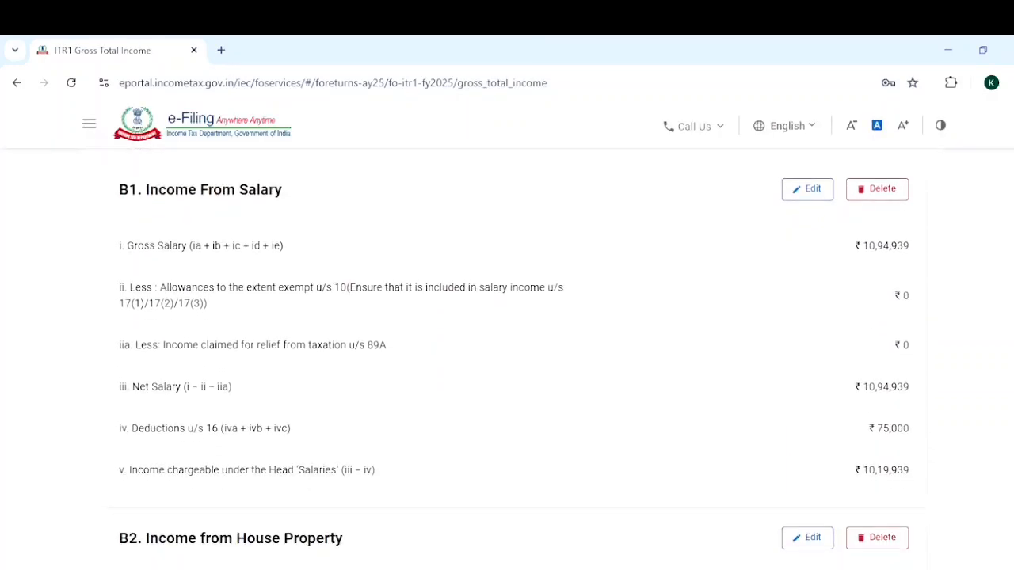
{"action": "scroll", "coordinate": [515, 358], "scroll_direction": "down", "scroll_amount": 1}
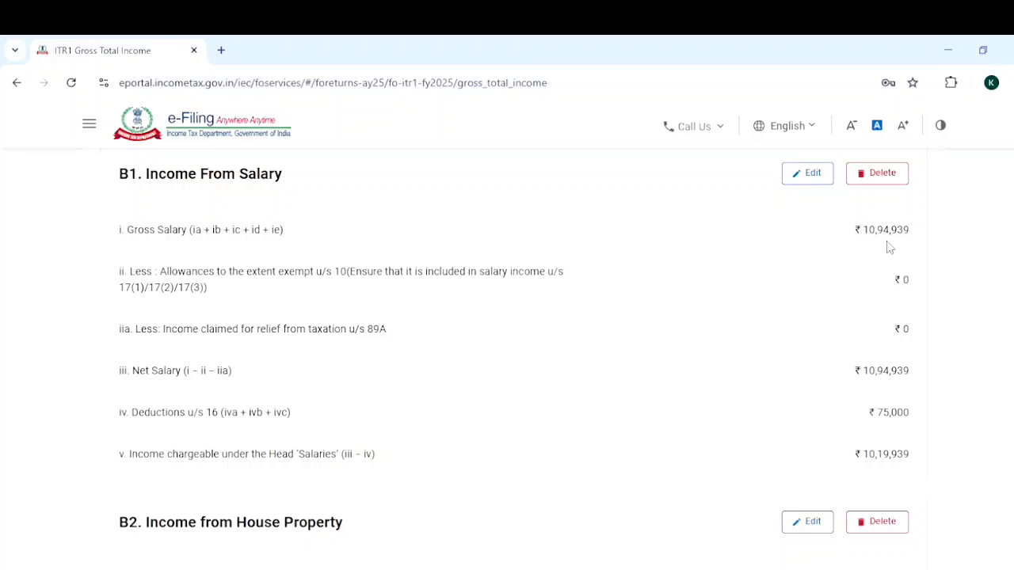
Open B1. Income From Salary for editing and review the gross salary breakup and the exempt allowances u/s 10.
{"action": "left_click", "coordinate": [824, 180]}
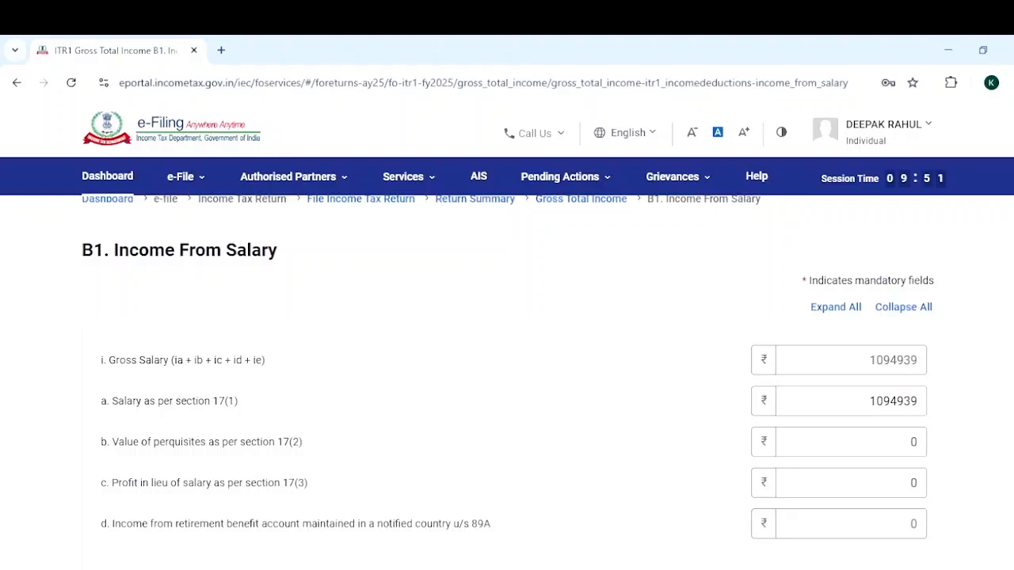
{"action": "scroll", "coordinate": [507, 380], "scroll_direction": "down", "scroll_amount": 2}
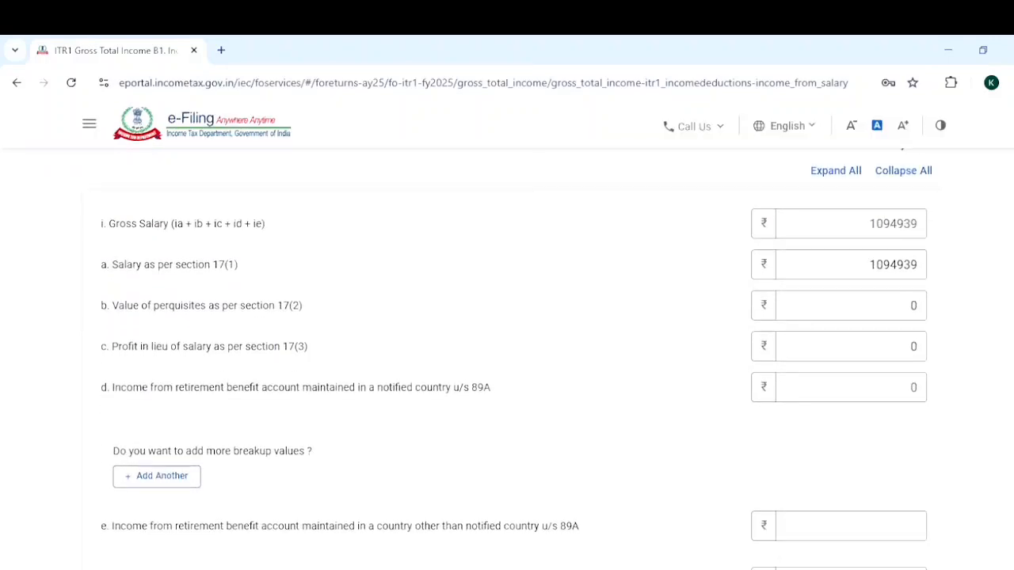
{"action": "scroll", "coordinate": [507, 364], "scroll_direction": "down", "scroll_amount": 1}
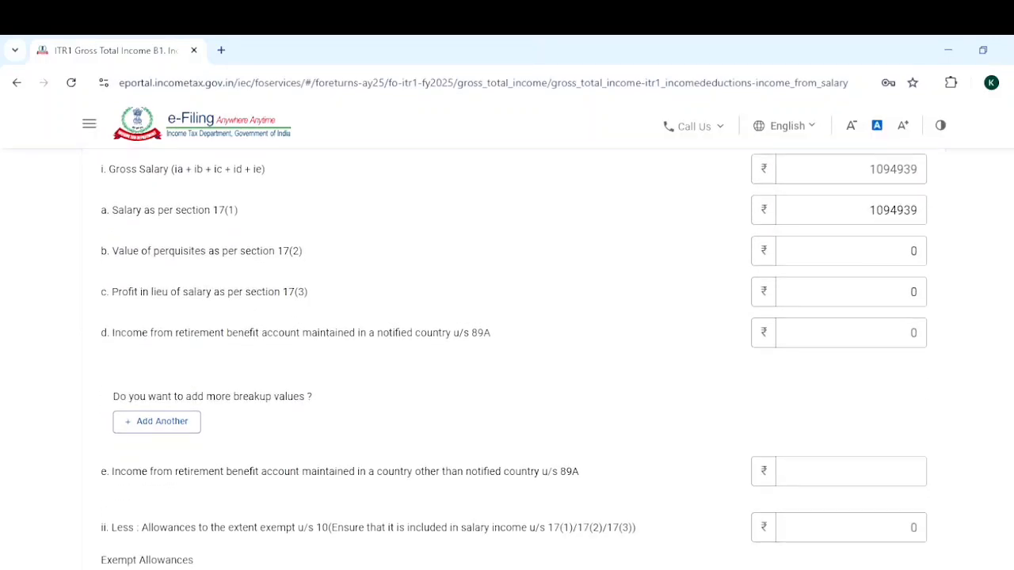
{"action": "scroll", "coordinate": [507, 365], "scroll_direction": "down", "scroll_amount": 4}
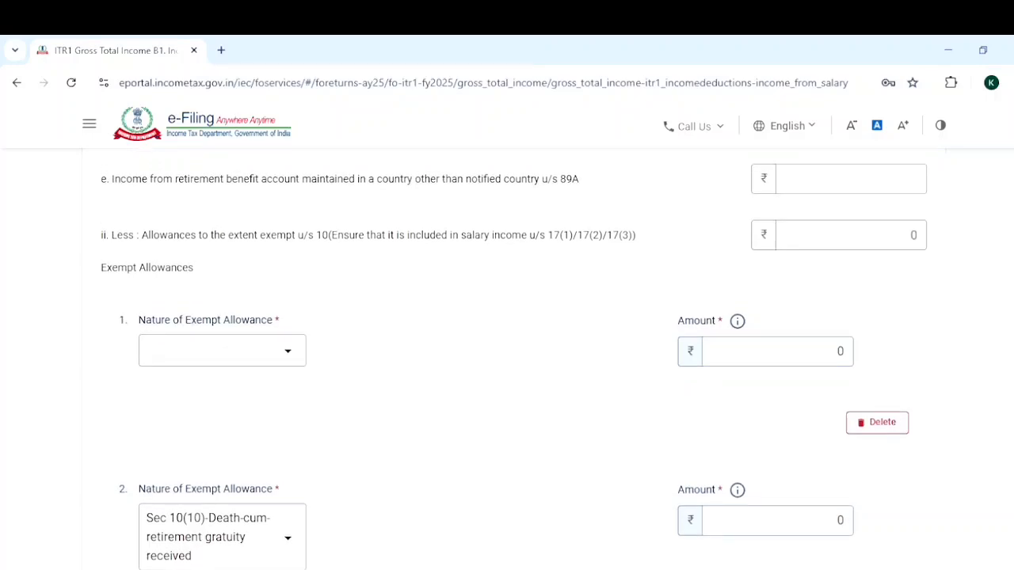
{"action": "scroll", "coordinate": [507, 364], "scroll_direction": "down", "scroll_amount": 1}
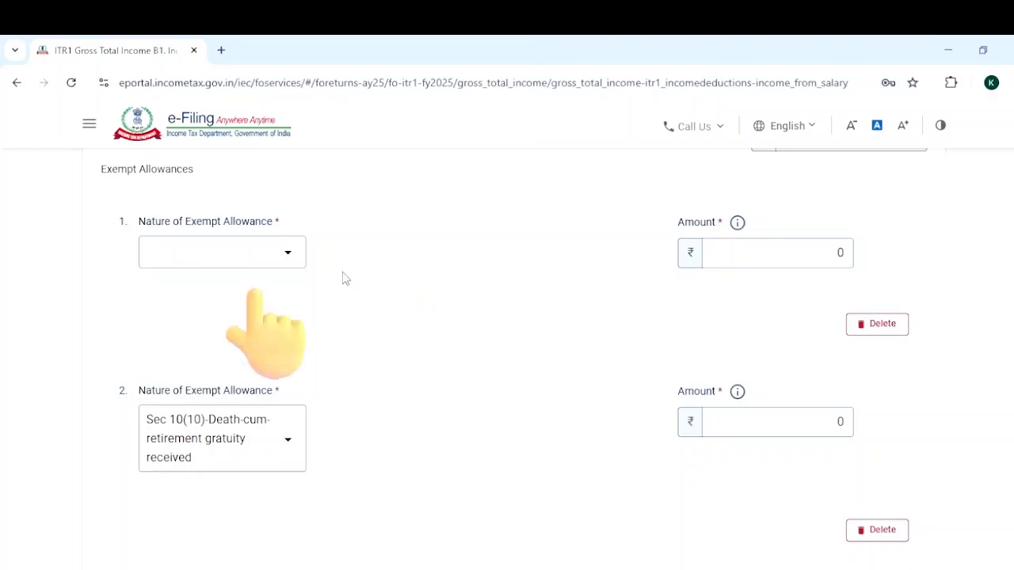
{"action": "left_click", "coordinate": [289, 258]}
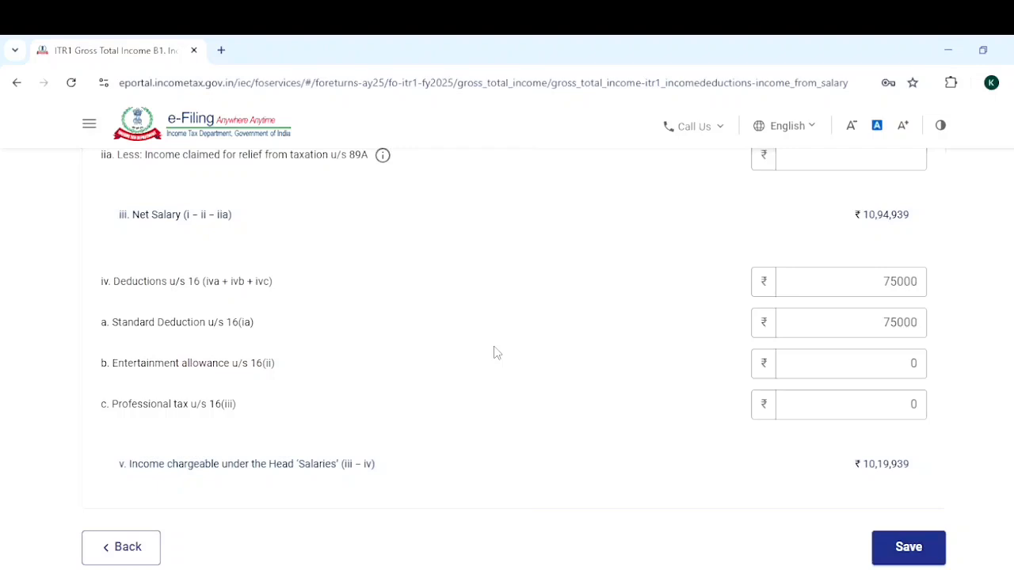
Check the deductions u/s 16 and save the Income From Salary details.
{"action": "scroll", "coordinate": [874, 342], "scroll_direction": "down", "scroll_amount": 1}
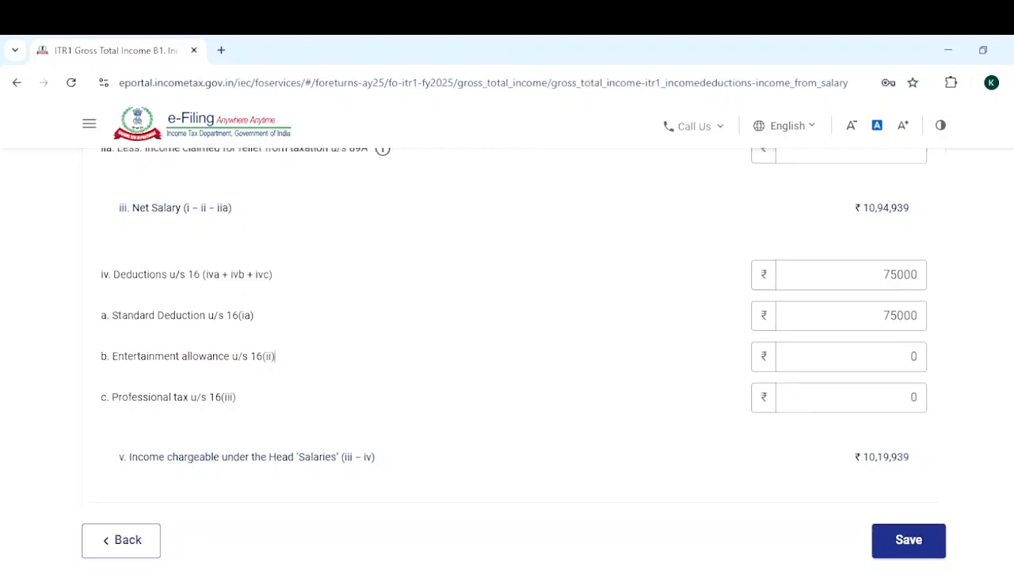
{"action": "scroll", "coordinate": [927, 451], "scroll_direction": "down", "scroll_amount": 1}
{"action": "left_click", "coordinate": [923, 458]}
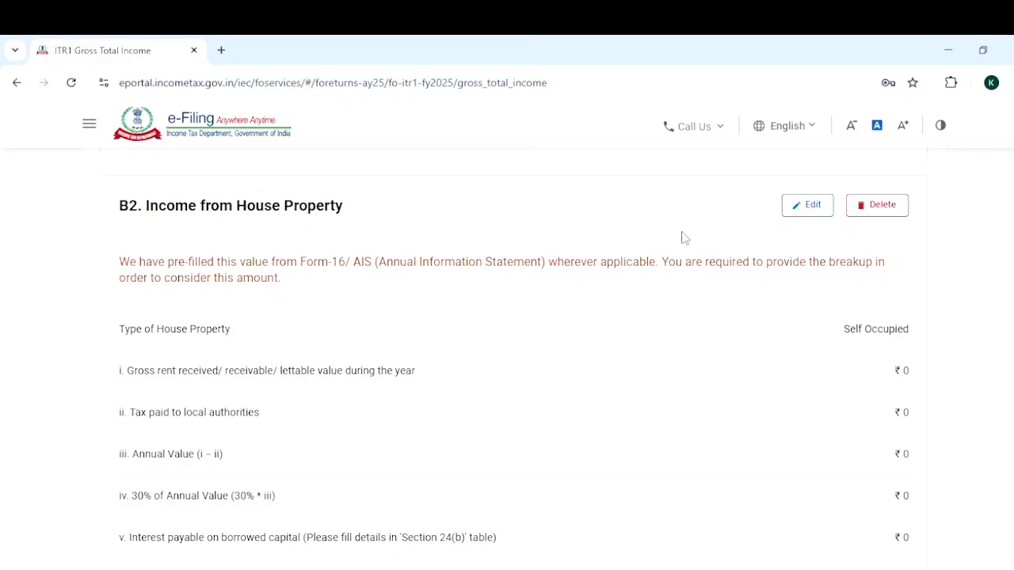
Open B2. Income from House Property for editing.
{"action": "left_click", "coordinate": [806, 208]}
{"action": "scroll", "coordinate": [507, 357], "scroll_direction": "down", "scroll_amount": 3}
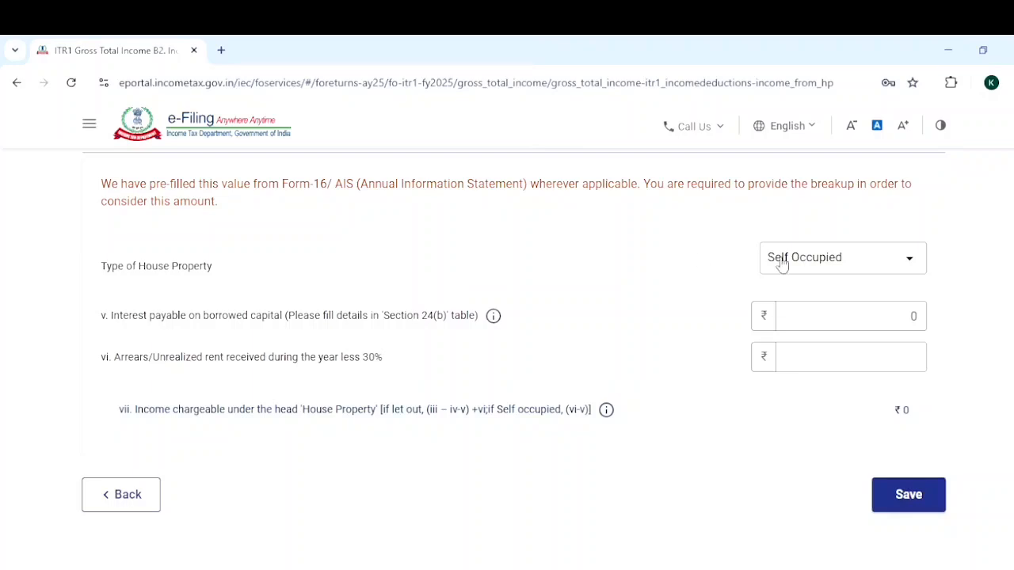
Set the type of house property to Let Out and review its rent, local tax, annual value and interest fields.
{"action": "left_click", "coordinate": [908, 260]}
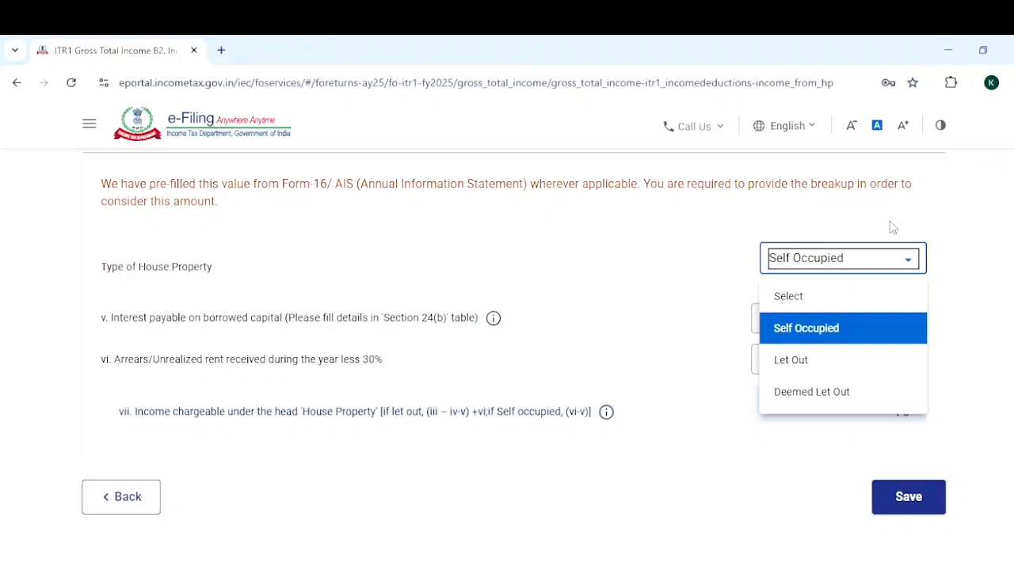
{"action": "left_click", "coordinate": [816, 360]}
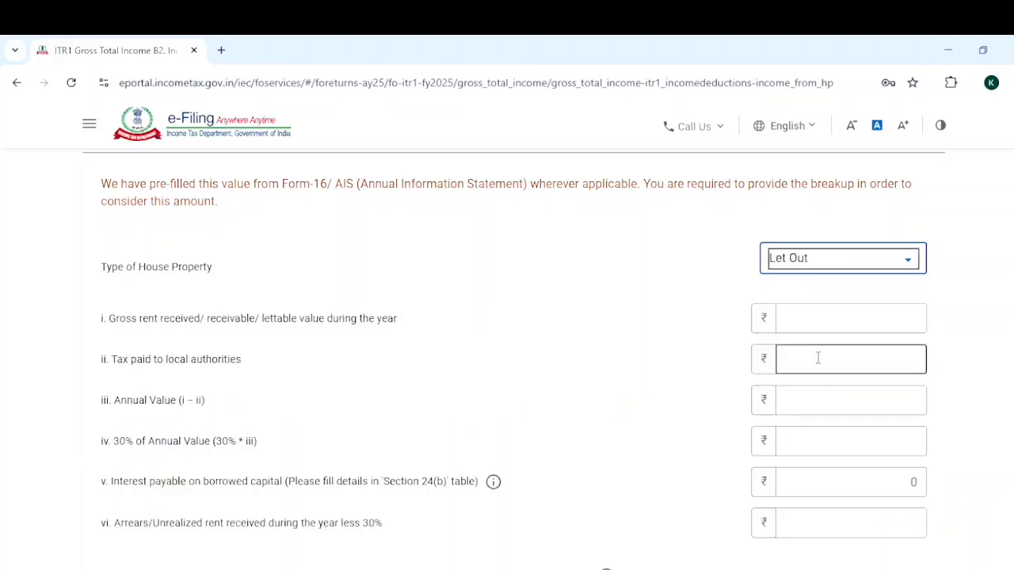
{"action": "scroll", "coordinate": [1011, 290], "scroll_direction": "down", "scroll_amount": 1}
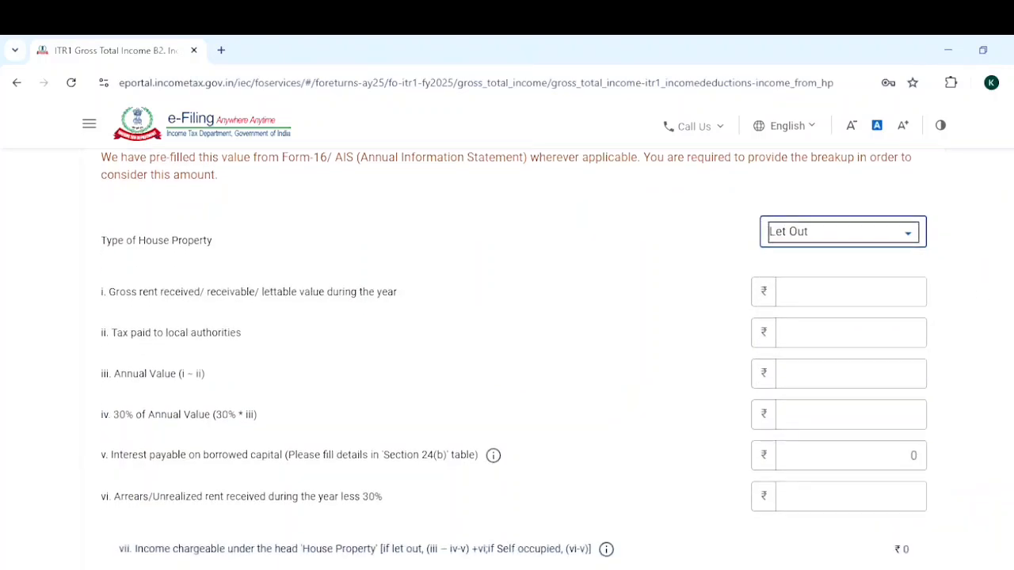
{"action": "scroll", "coordinate": [514, 346], "scroll_direction": "down", "scroll_amount": 1}
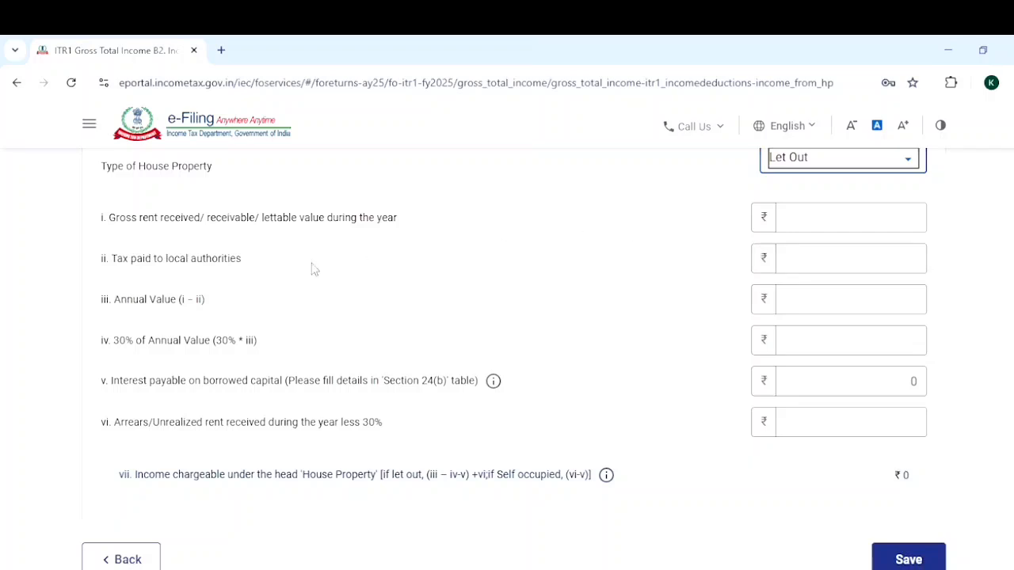
{"action": "left_click", "coordinate": [801, 217]}
{"action": "scroll", "coordinate": [515, 359], "scroll_direction": "down", "scroll_amount": 1}
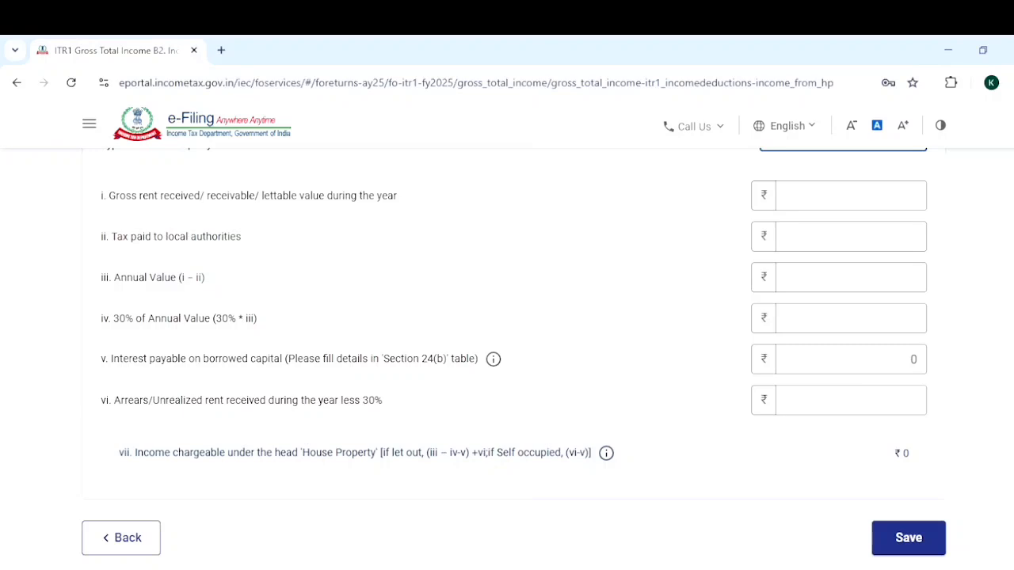
{"action": "scroll", "coordinate": [514, 352], "scroll_direction": "down", "scroll_amount": 1}
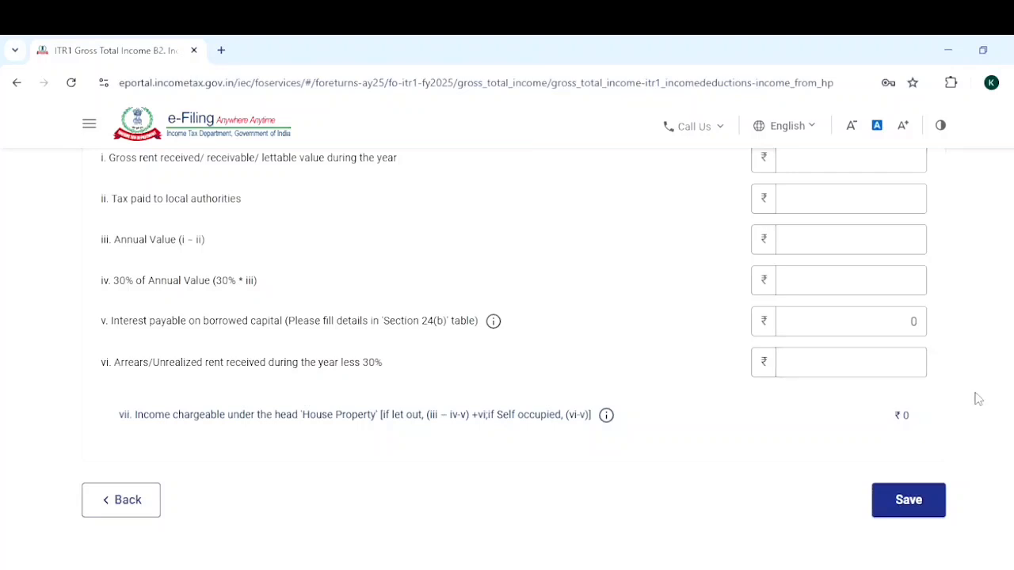
{"action": "scroll", "coordinate": [514, 347], "scroll_direction": "up", "scroll_amount": 1}
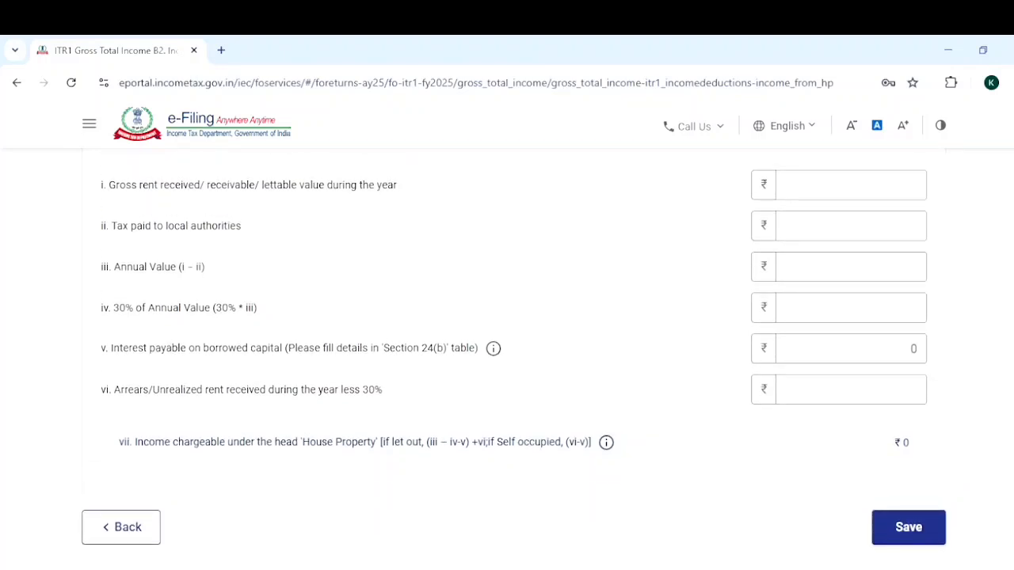
{"action": "scroll", "coordinate": [918, 241], "scroll_direction": "up", "scroll_amount": 1}
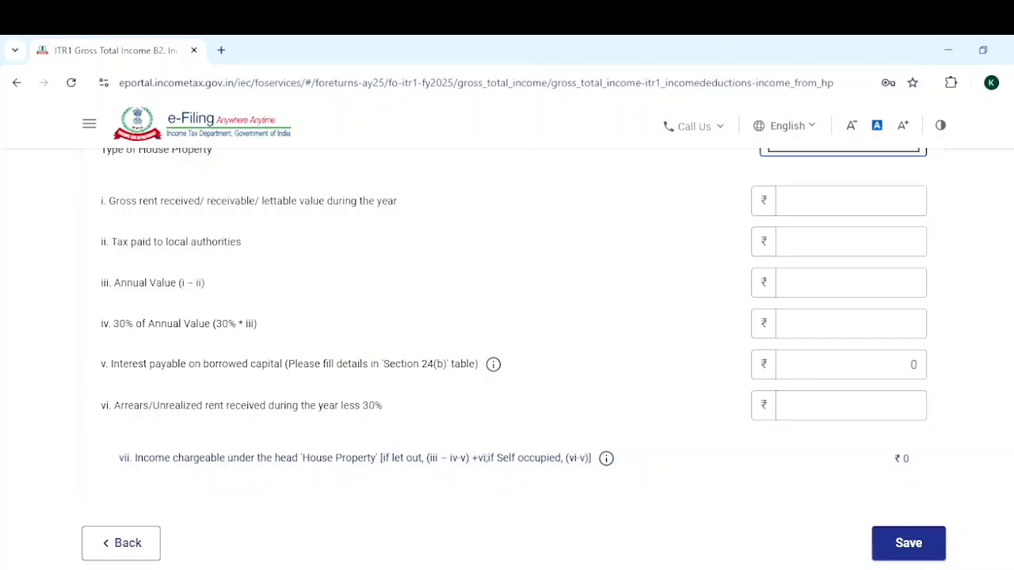
{"action": "scroll", "coordinate": [507, 357], "scroll_direction": "down", "scroll_amount": 1}
Set the type of house property to Self Occupied and save the house property details.
{"action": "key", "text": "Up"}
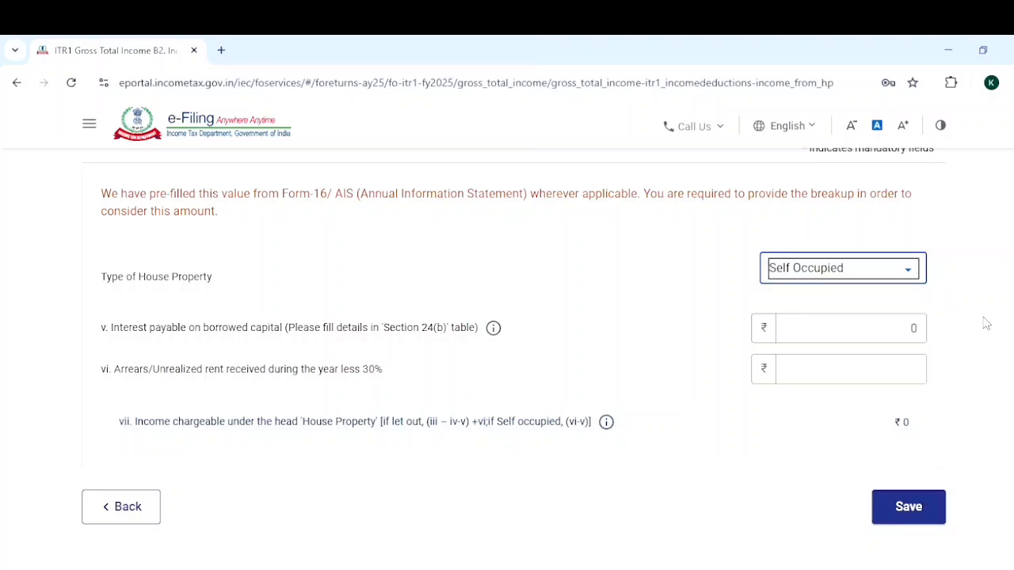
{"action": "key", "text": "Tab"}
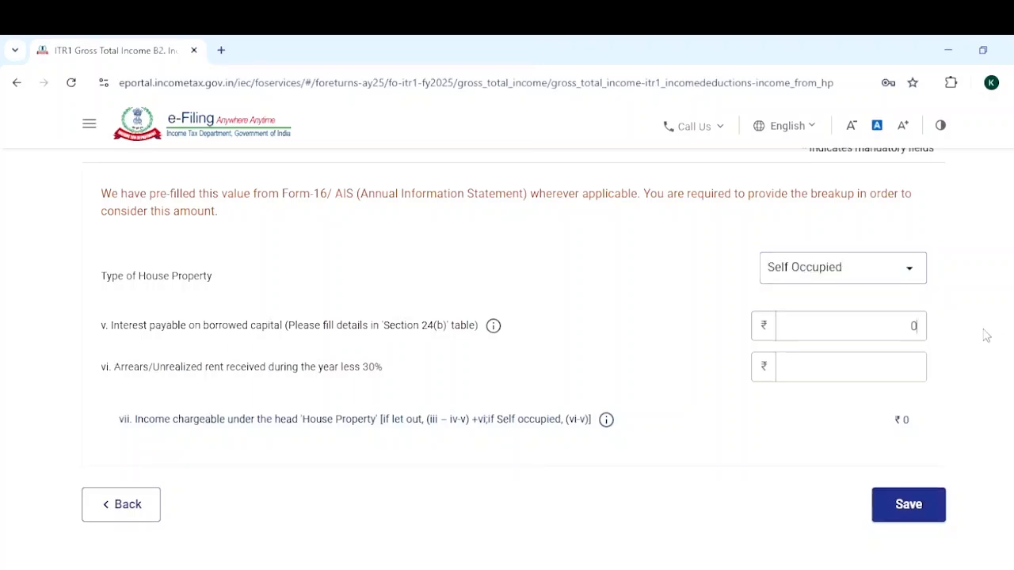
{"action": "scroll", "coordinate": [985, 336], "scroll_direction": "down", "scroll_amount": 1}
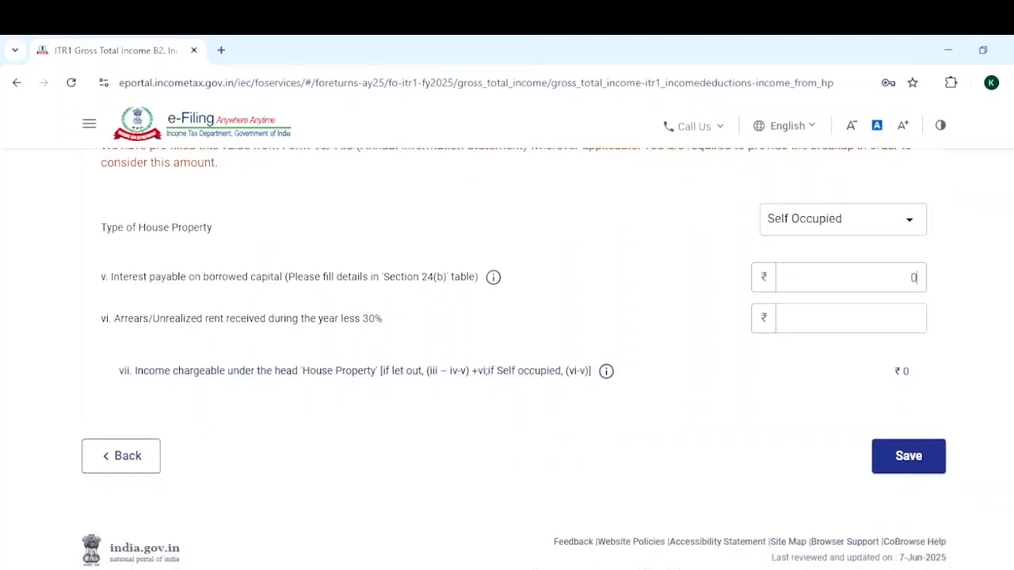
{"action": "left_click", "coordinate": [931, 458]}
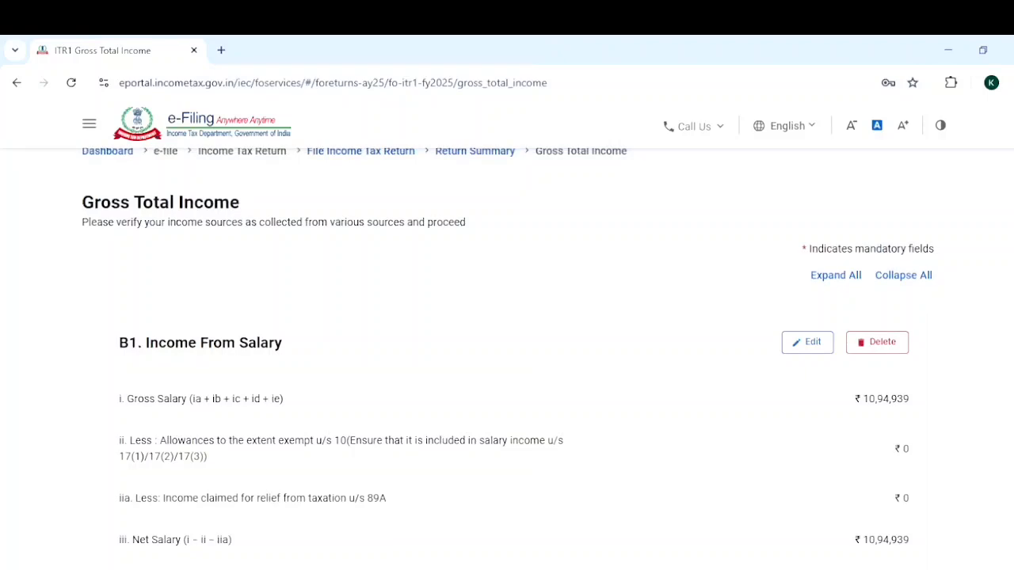
Expand Section 24(b) - Interest on borrowed capital and start adding a new breakup entry.
{"action": "scroll", "coordinate": [967, 421], "scroll_direction": "down", "scroll_amount": 2}
{"action": "scroll", "coordinate": [507, 357], "scroll_direction": "down", "scroll_amount": 7}
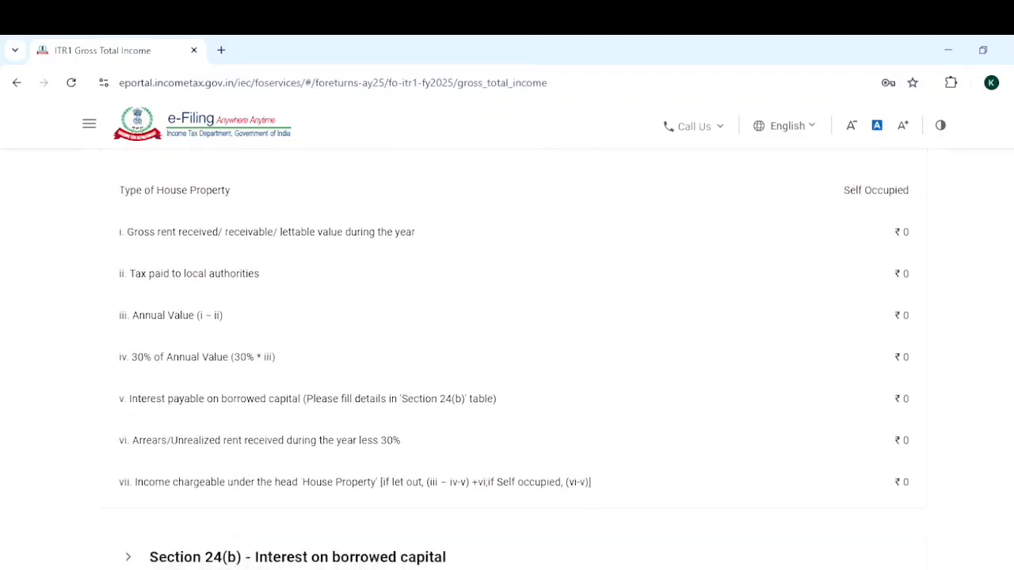
{"action": "scroll", "coordinate": [951, 402], "scroll_direction": "down", "scroll_amount": 2}
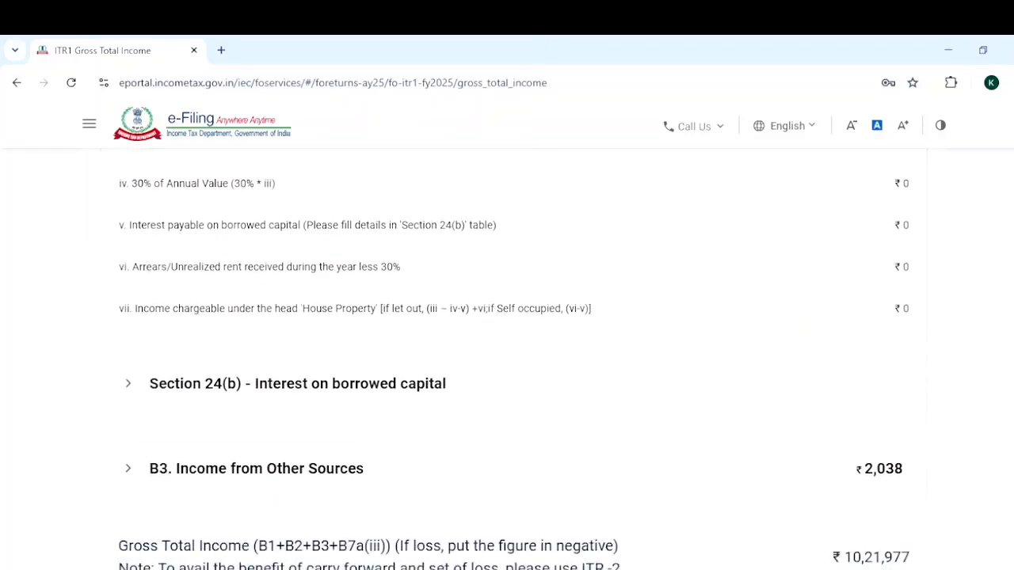
{"action": "left_click", "coordinate": [400, 407]}
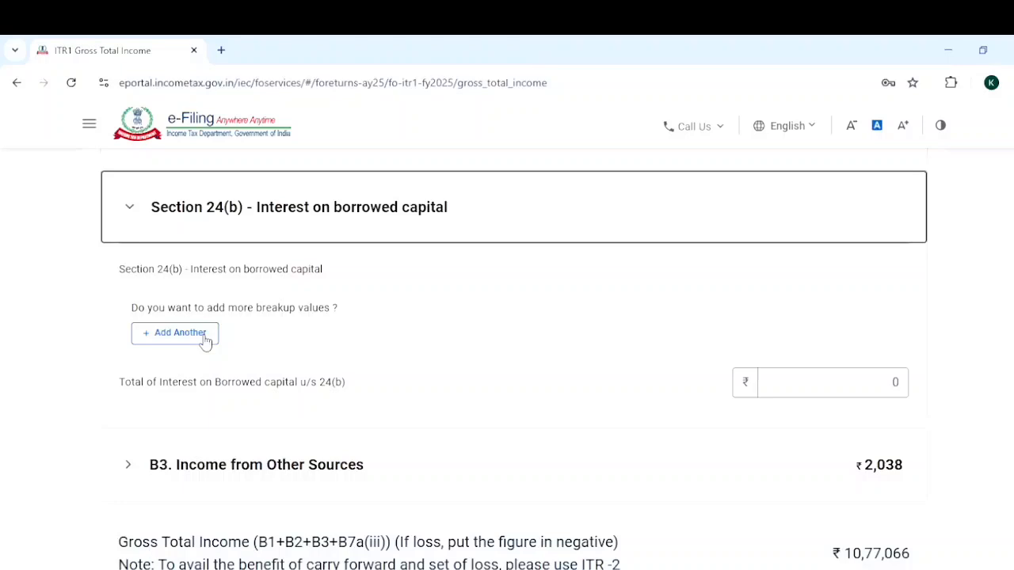
{"action": "left_click", "coordinate": [179, 333]}
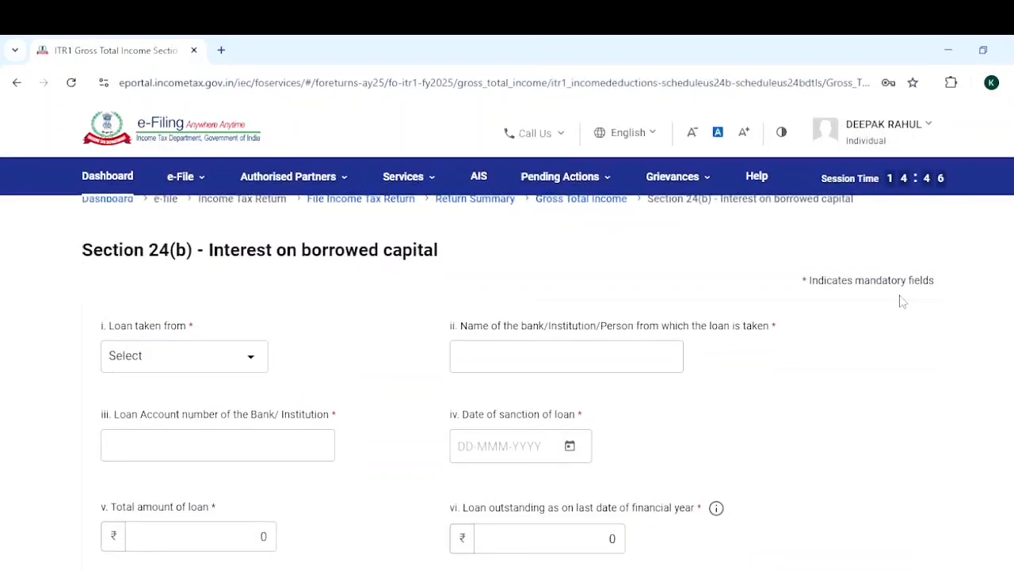
Examine the borrowed capital form, including the Loan taken from options and the loan account, sanction date and amount fields.
{"action": "scroll", "coordinate": [507, 356], "scroll_direction": "down", "scroll_amount": 3}
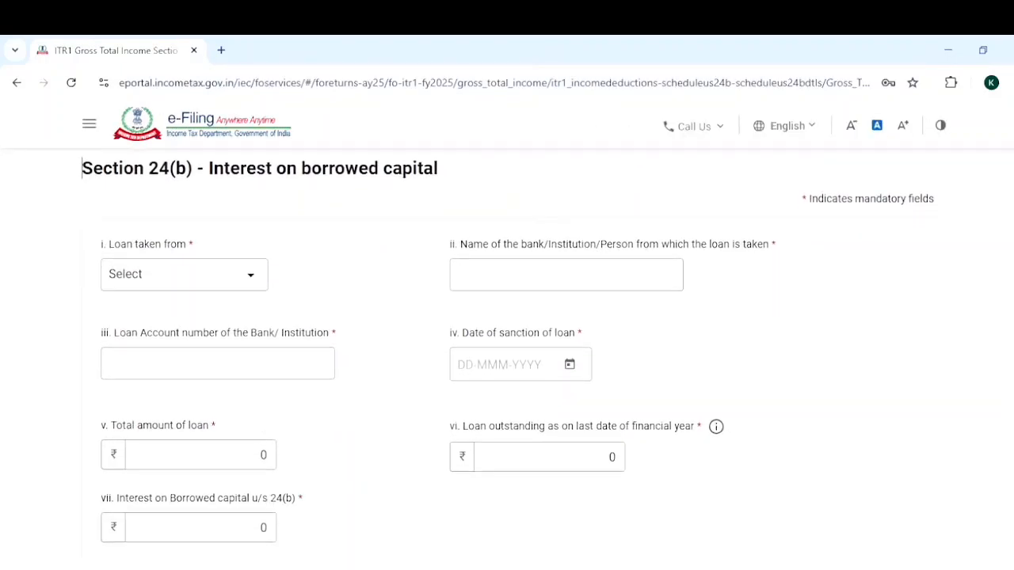
{"action": "scroll", "coordinate": [507, 357], "scroll_direction": "down", "scroll_amount": 1}
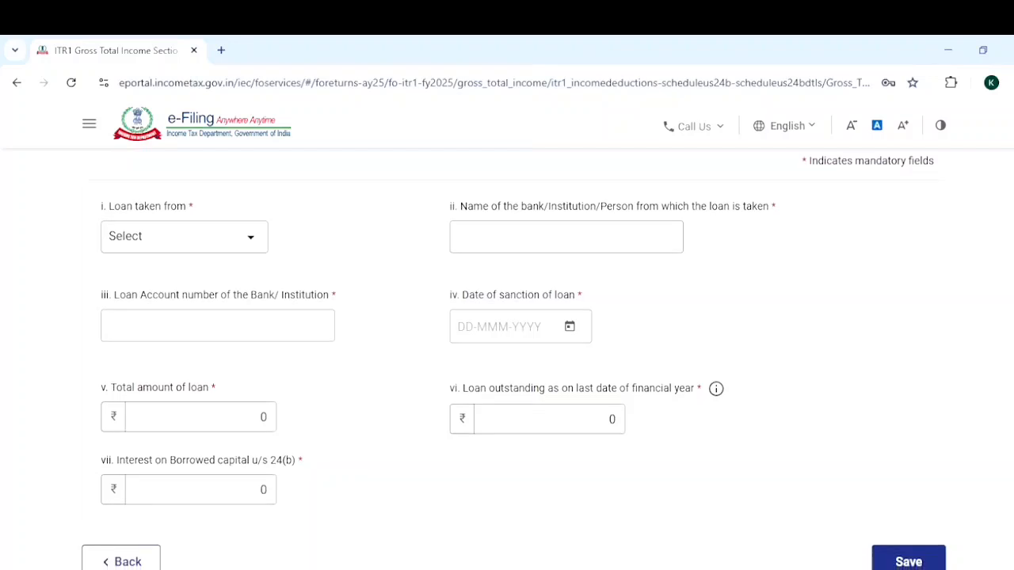
{"action": "scroll", "coordinate": [507, 357], "scroll_direction": "down", "scroll_amount": 1}
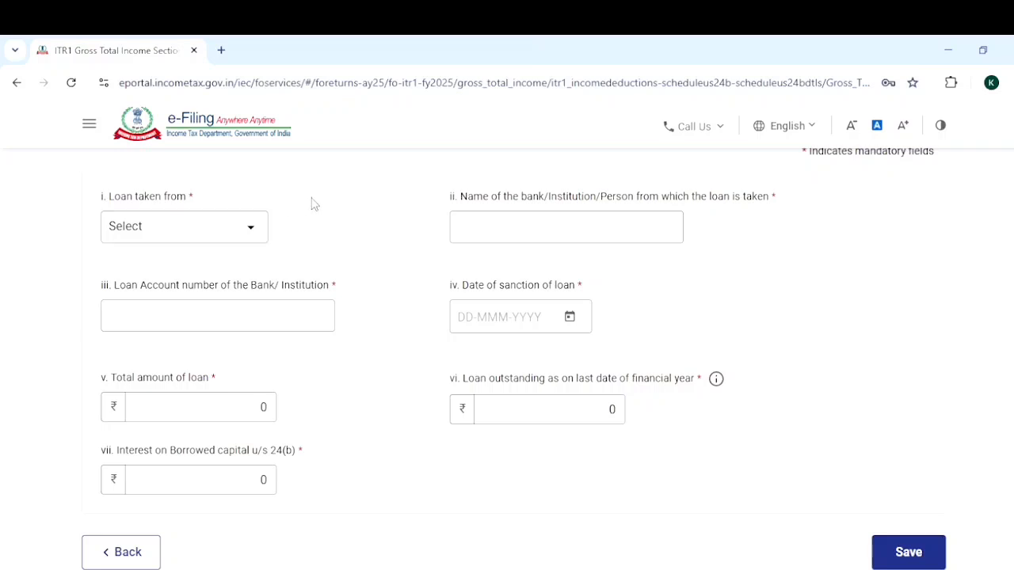
{"action": "left_click", "coordinate": [250, 232]}
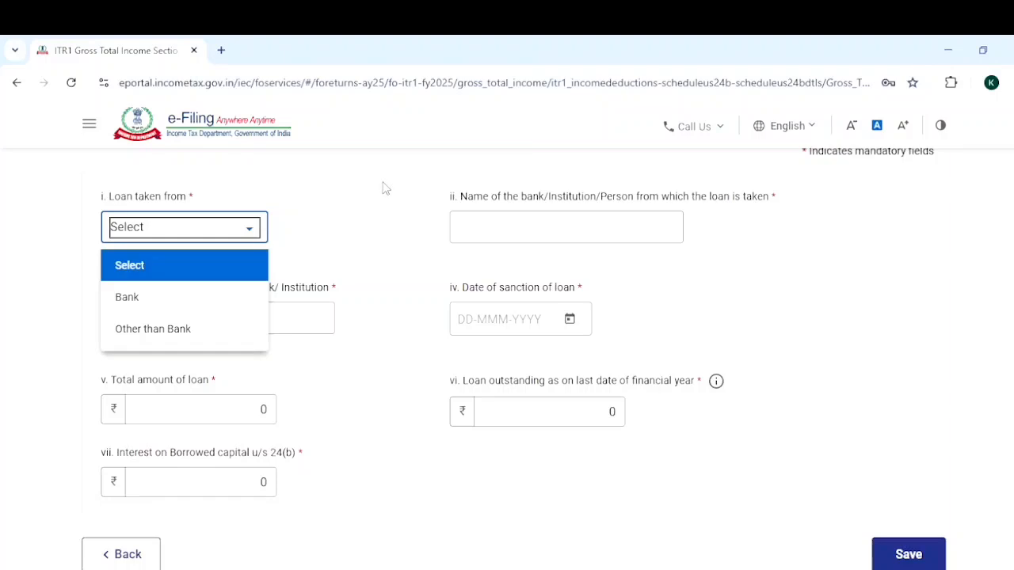
{"action": "left_click", "coordinate": [213, 211]}
{"action": "left_click", "coordinate": [251, 232]}
{"action": "left_click", "coordinate": [333, 256]}
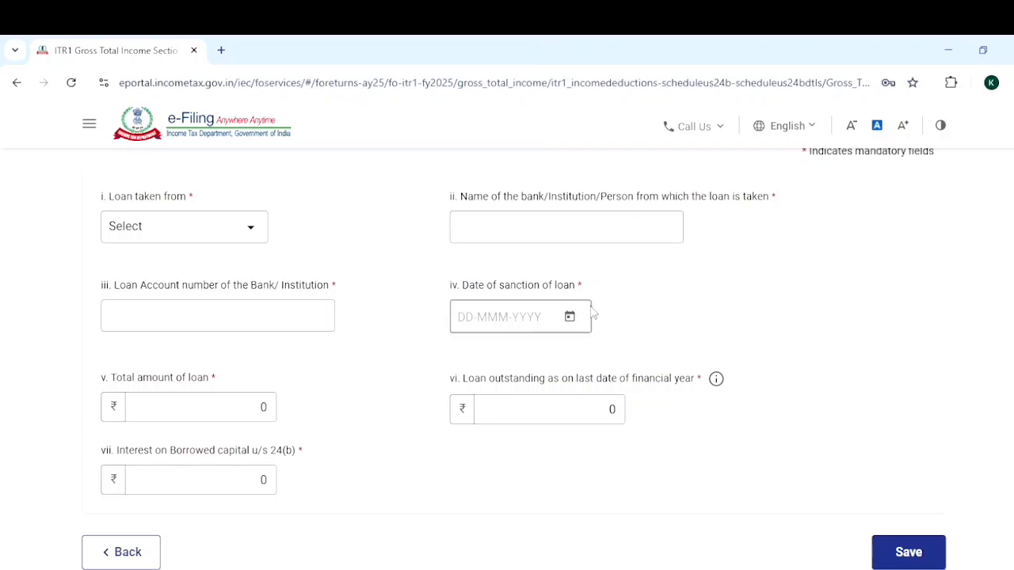
Save the Section 24(b) borrowed capital form with its fields left blank.
{"action": "scroll", "coordinate": [861, 308], "scroll_direction": "down", "scroll_amount": 1}
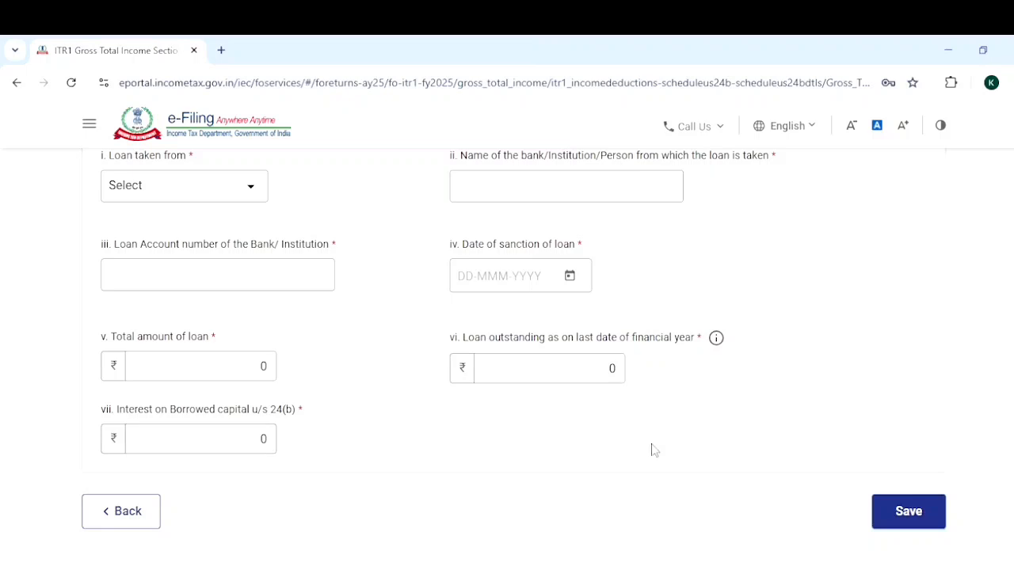
{"action": "left_click", "coordinate": [904, 515]}
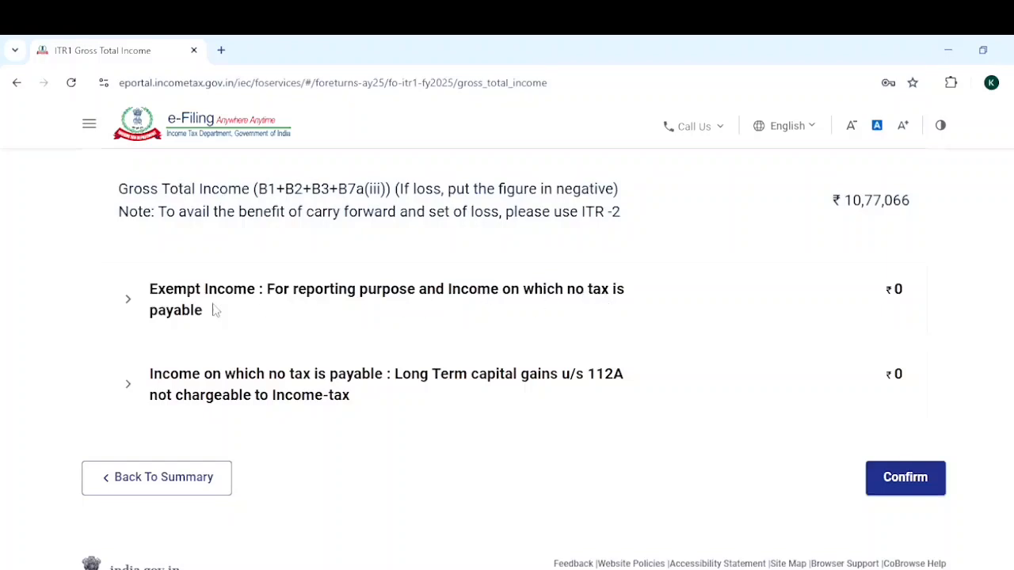
Expand the Exempt Income section and start adding another breakup entry.
{"action": "left_click", "coordinate": [141, 310]}
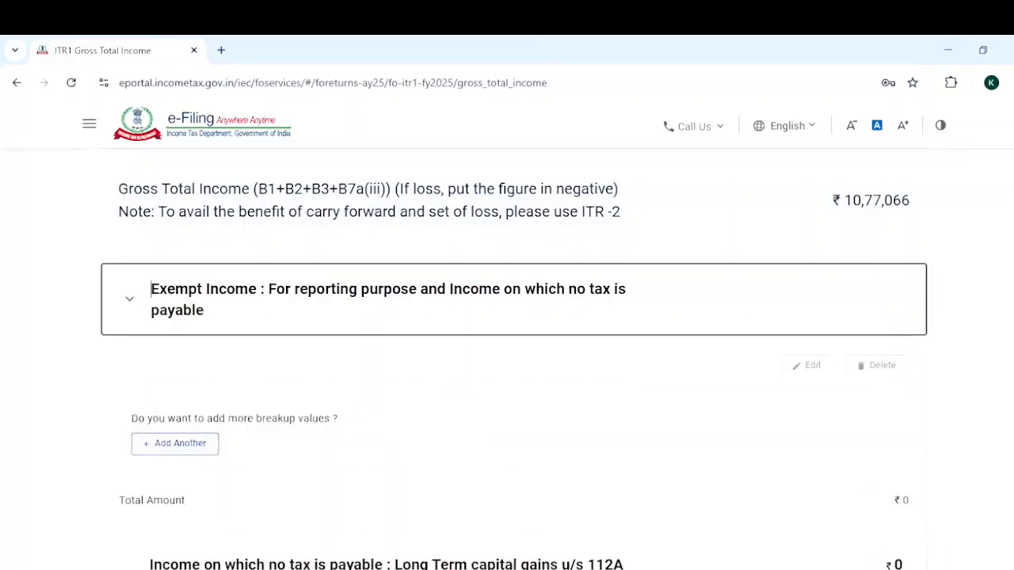
{"action": "scroll", "coordinate": [513, 359], "scroll_direction": "down", "scroll_amount": 2}
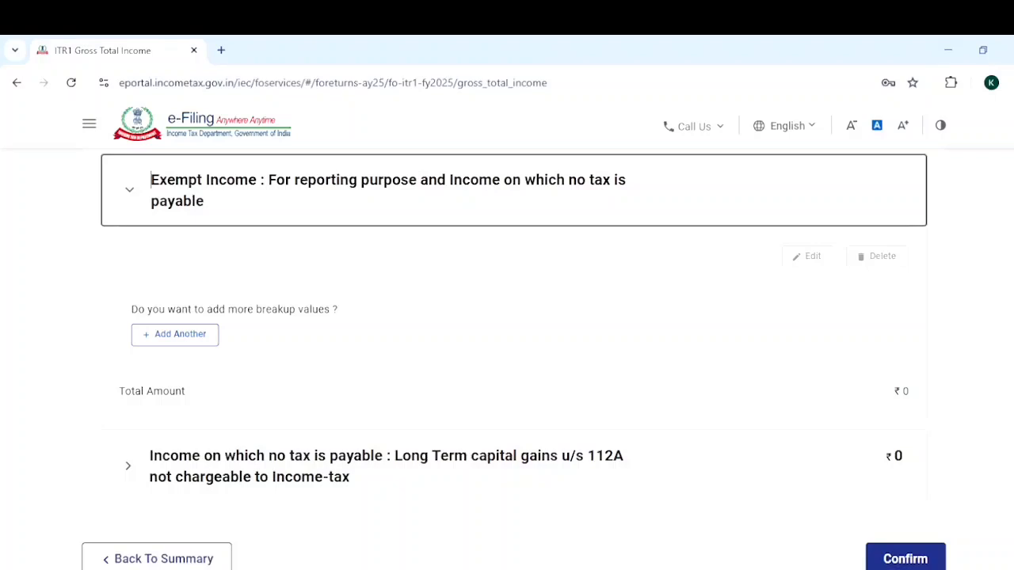
{"action": "scroll", "coordinate": [513, 362], "scroll_direction": "up", "scroll_amount": 1}
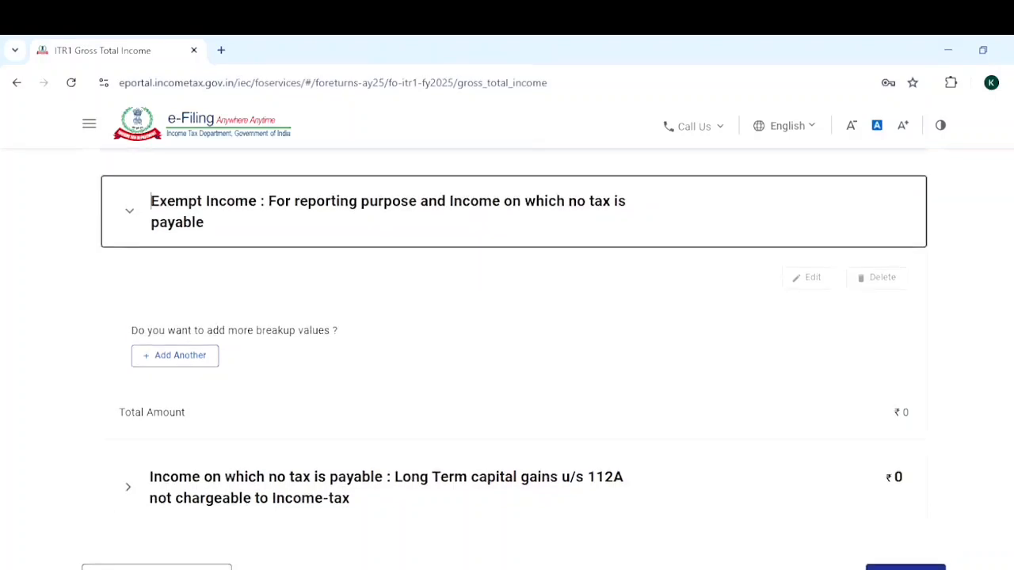
{"action": "scroll", "coordinate": [267, 358], "scroll_direction": "down", "scroll_amount": 1}
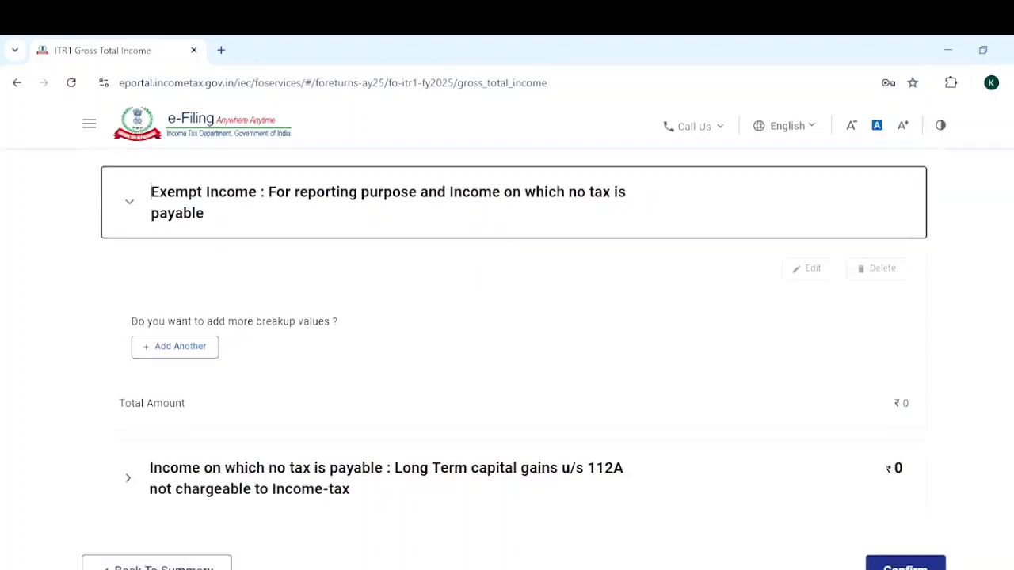
{"action": "left_click", "coordinate": [181, 334]}
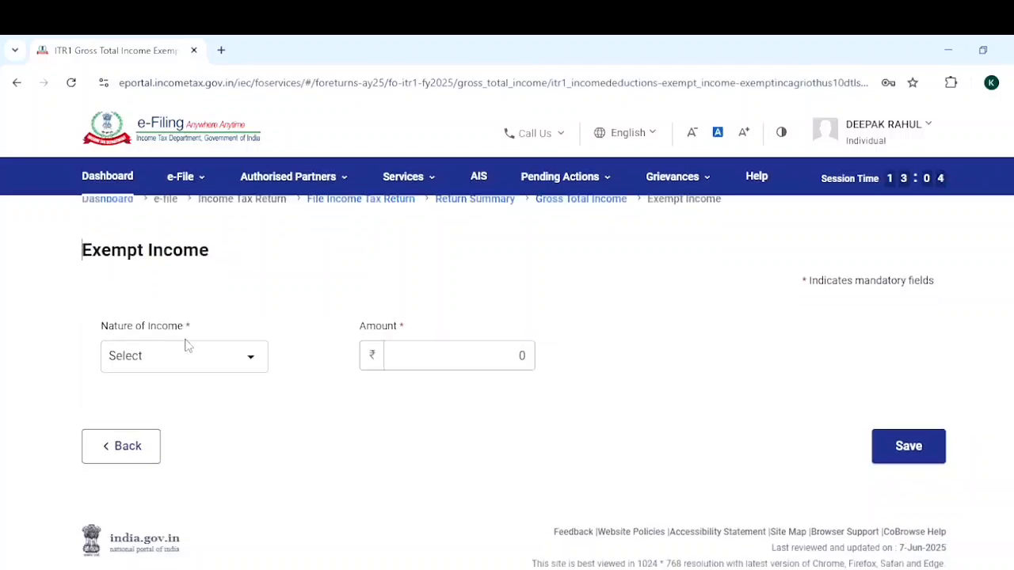
Review the Nature of Income options for exempt income and save the form without choosing one.
{"action": "left_click", "coordinate": [253, 360]}
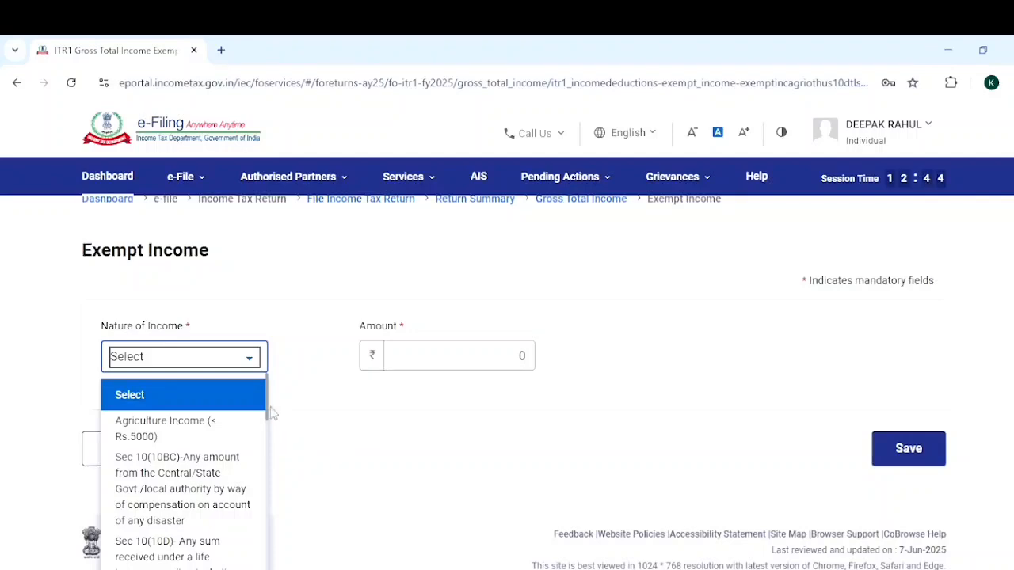
{"action": "left_click_drag", "start_coordinate": [270, 411], "coordinate": [269, 519]}
{"action": "left_click", "coordinate": [517, 437]}
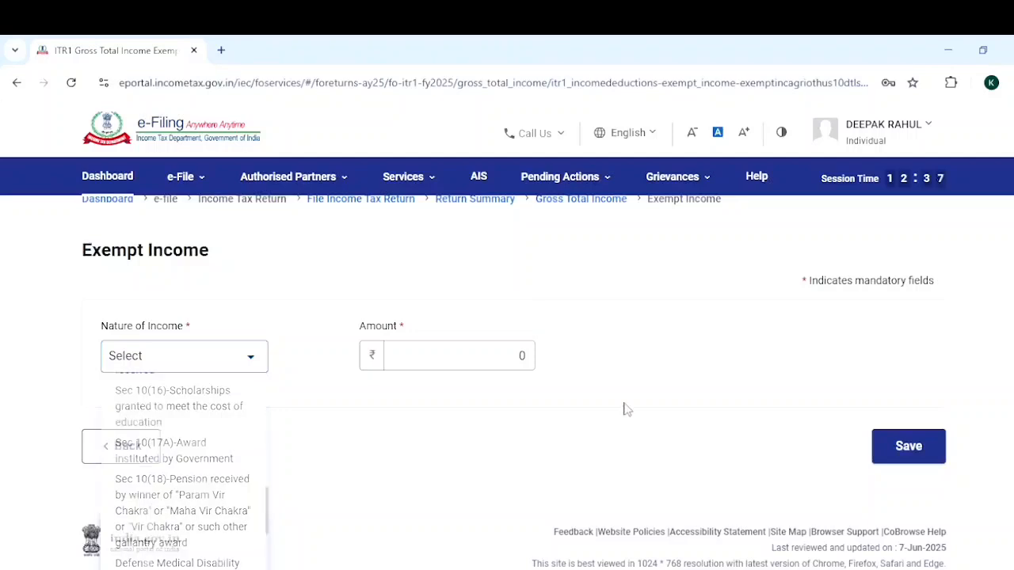
{"action": "left_click", "coordinate": [933, 447]}
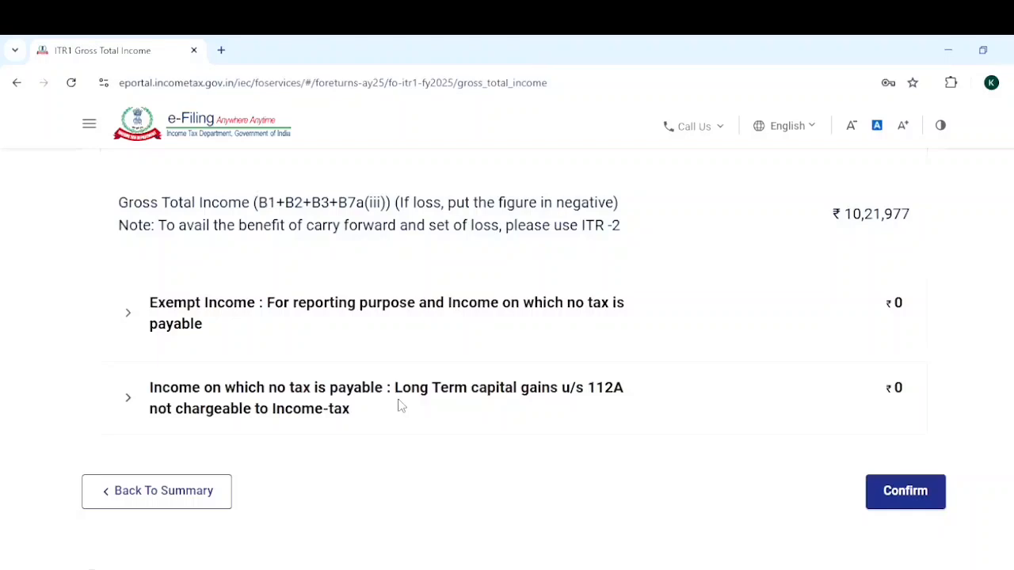
Review the sale consideration and acquisition cost fields for long-term capital gains u/s 112A, and confirm Gross Total Income.
{"action": "left_click", "coordinate": [552, 392]}
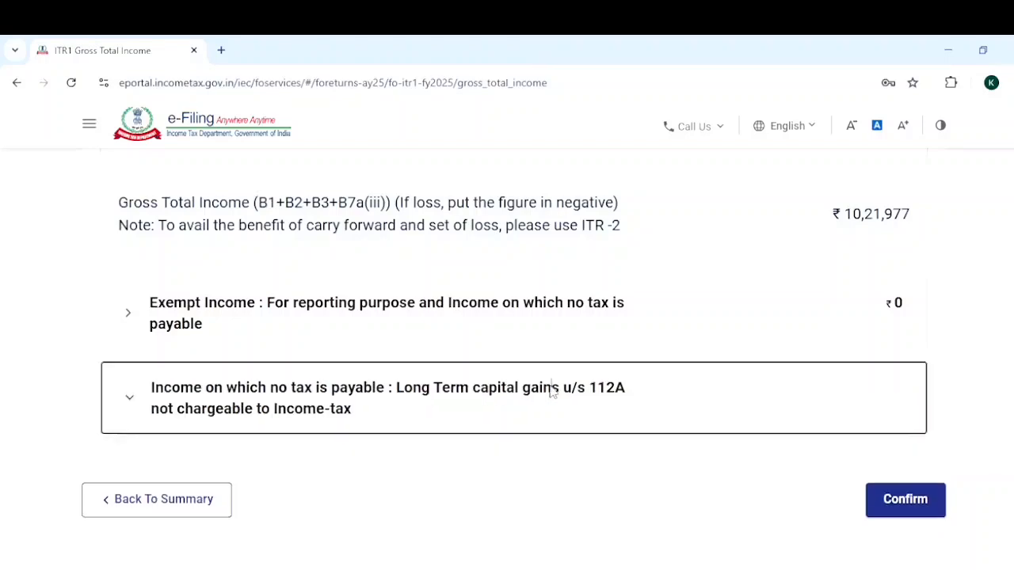
{"action": "scroll", "coordinate": [553, 270], "scroll_direction": "down", "scroll_amount": 2}
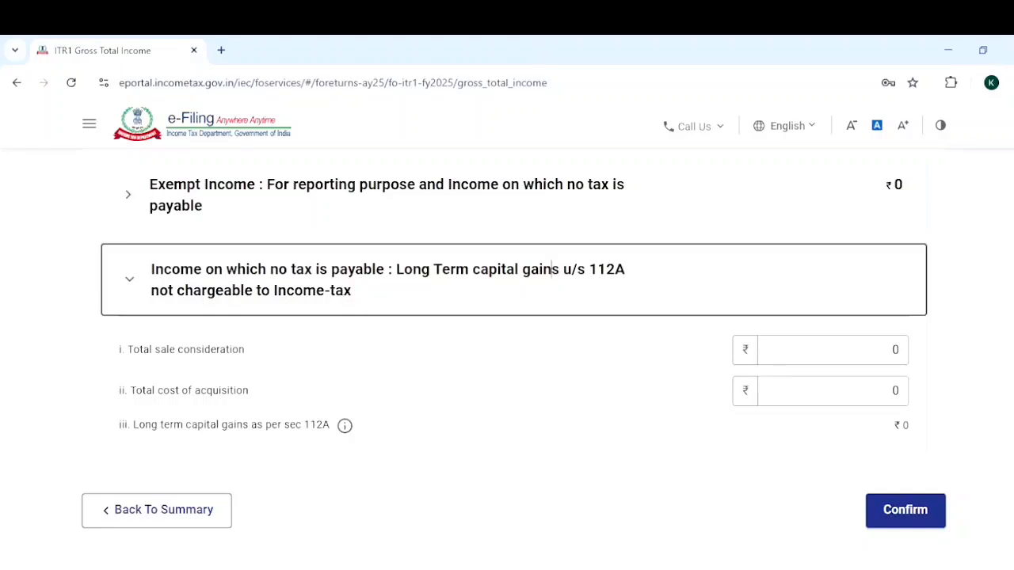
{"action": "scroll", "coordinate": [552, 269], "scroll_direction": "down", "scroll_amount": 1}
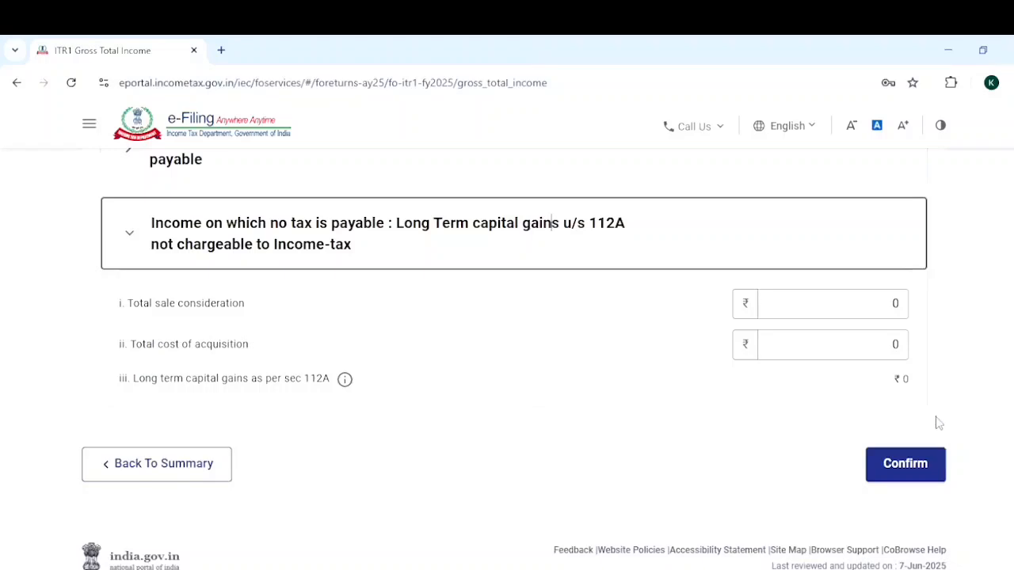
{"action": "left_click", "coordinate": [904, 342]}
{"action": "left_click", "coordinate": [817, 303]}
{"action": "left_click", "coordinate": [536, 301]}
{"action": "left_click", "coordinate": [868, 303]}
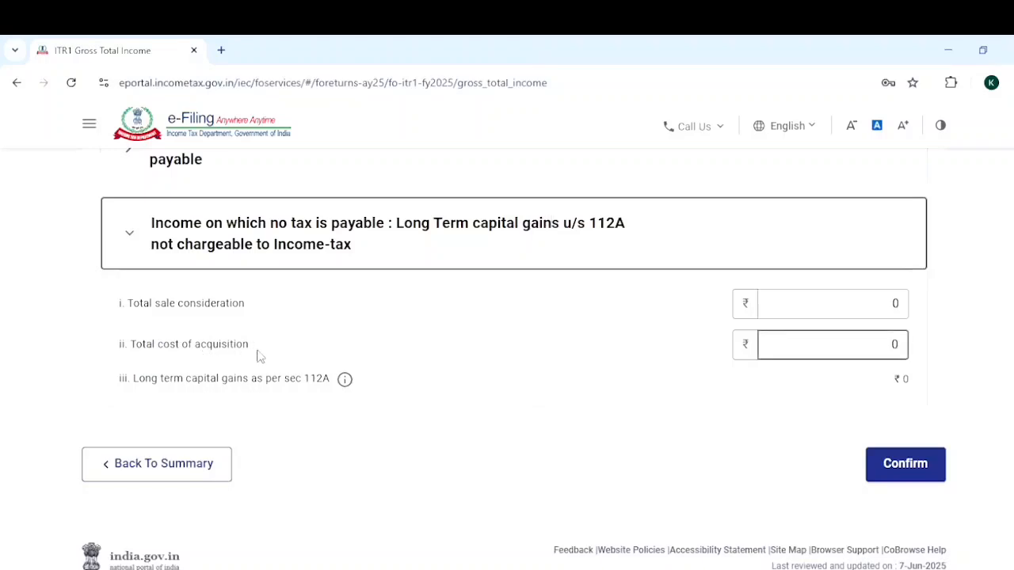
{"action": "left_click", "coordinate": [903, 475]}
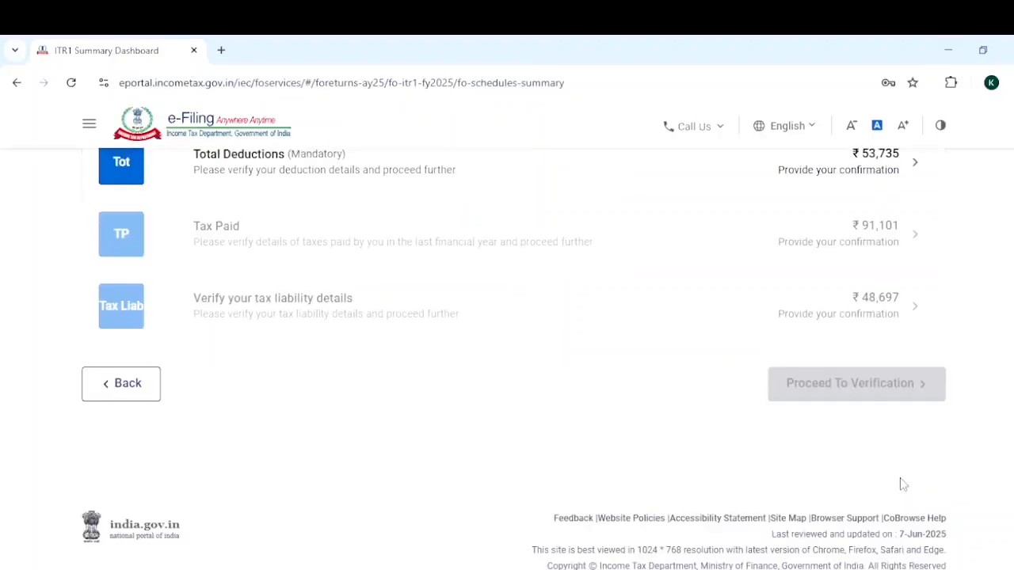
Review the 80CCD(2), 80CCH and other deduction entries under Total Deductions and confirm the section.
{"action": "scroll", "coordinate": [514, 357], "scroll_direction": "up", "scroll_amount": 3}
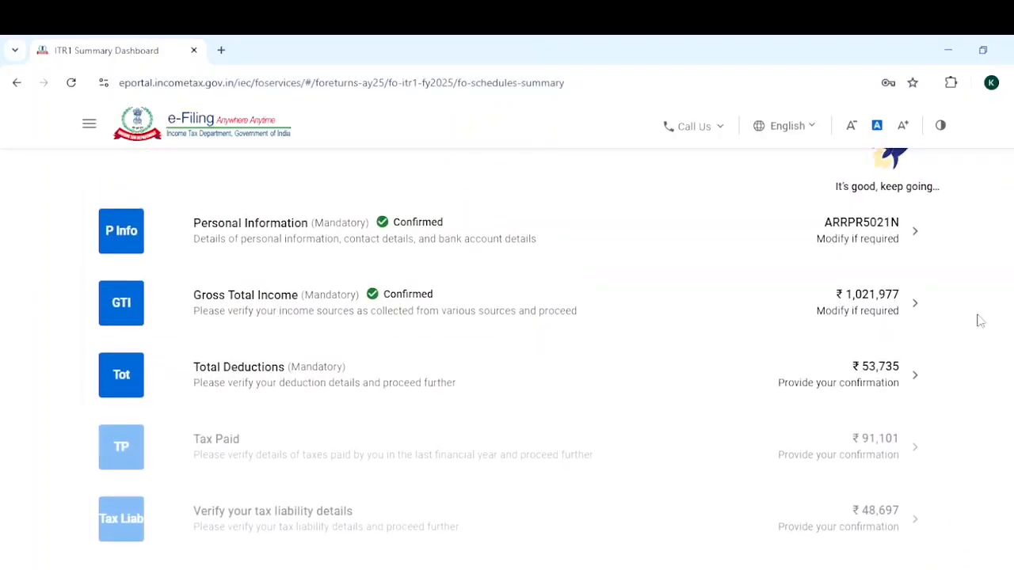
{"action": "scroll", "coordinate": [864, 348], "scroll_direction": "down", "scroll_amount": 2}
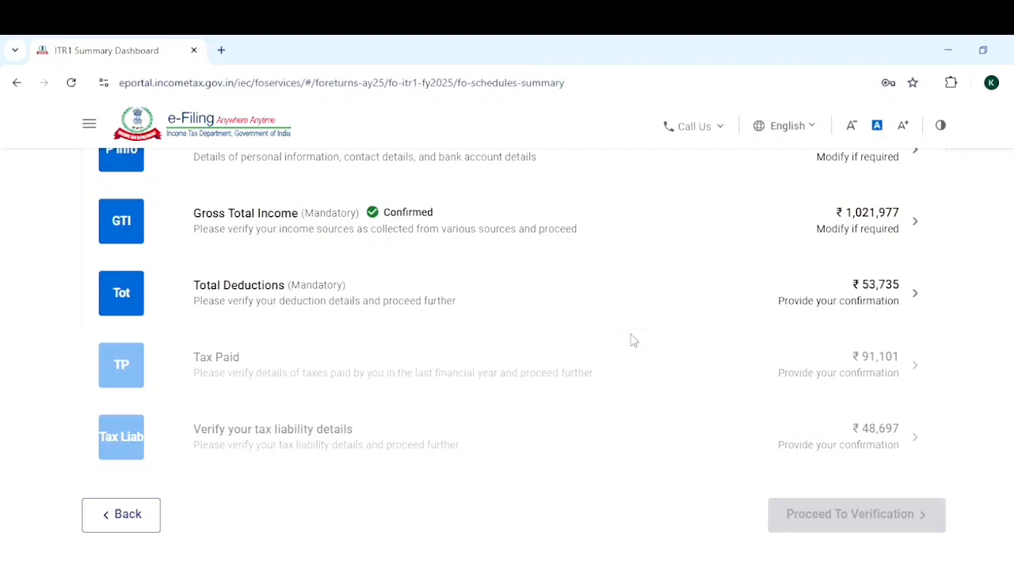
{"action": "left_click", "coordinate": [915, 300]}
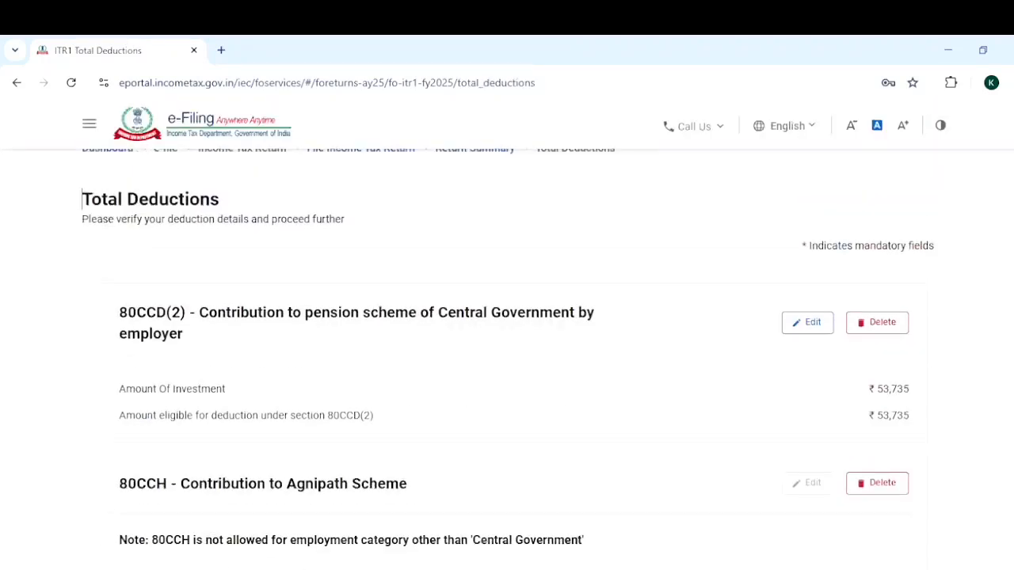
{"action": "scroll", "coordinate": [507, 348], "scroll_direction": "down", "scroll_amount": 2}
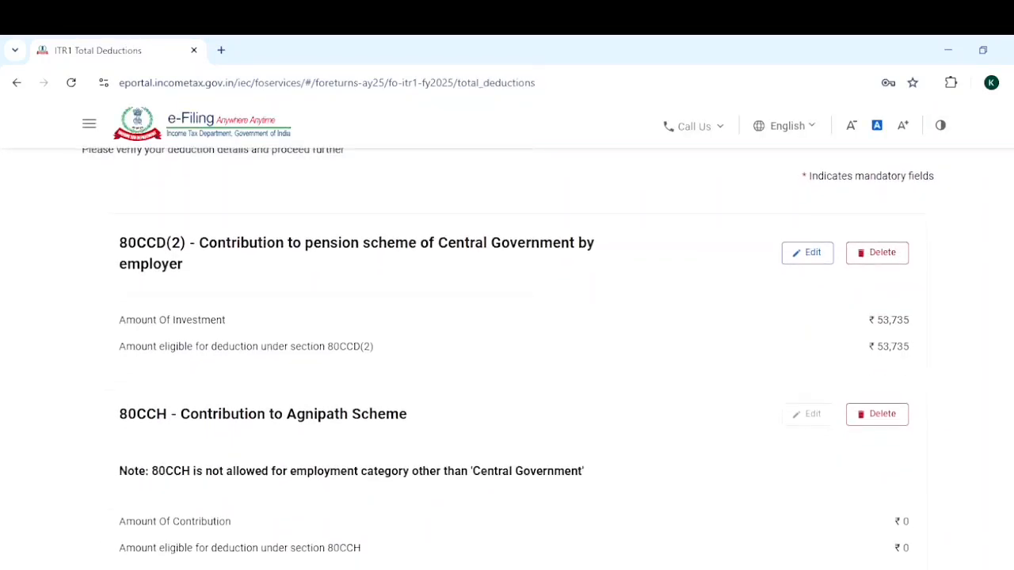
{"action": "scroll", "coordinate": [508, 349], "scroll_direction": "down", "scroll_amount": 1}
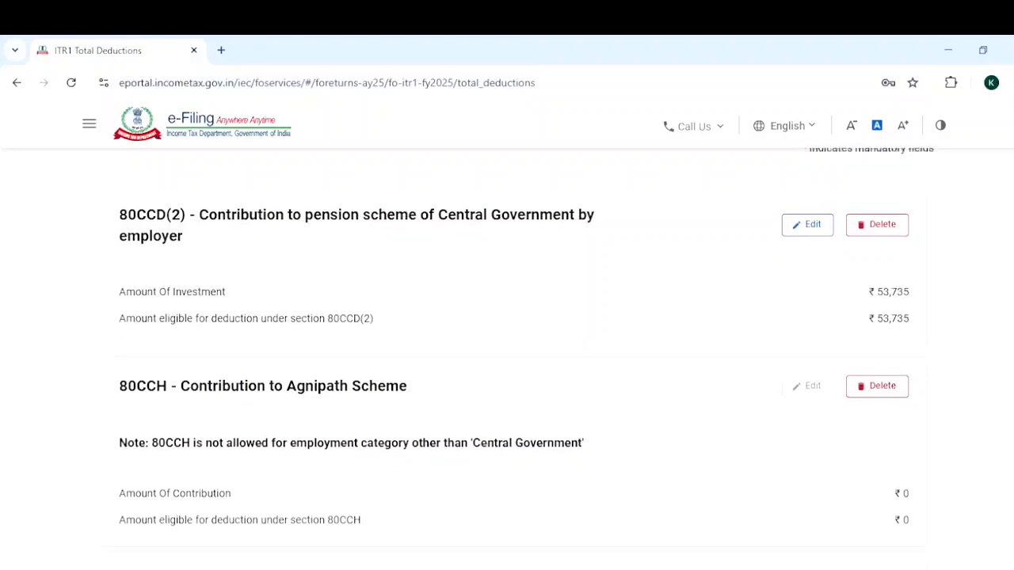
{"action": "scroll", "coordinate": [507, 349], "scroll_direction": "down", "scroll_amount": 1}
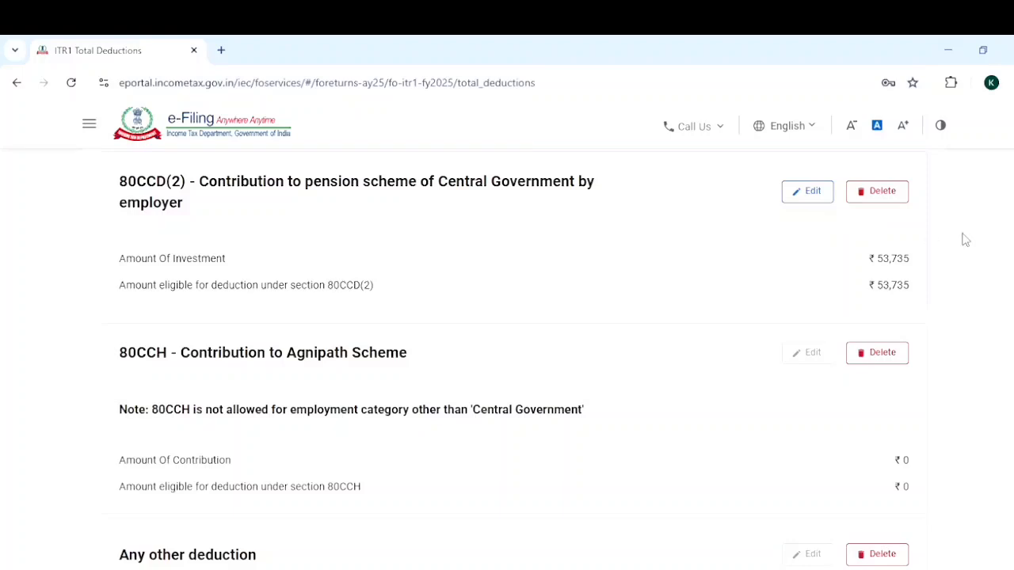
{"action": "scroll", "coordinate": [514, 357], "scroll_direction": "down", "scroll_amount": 1}
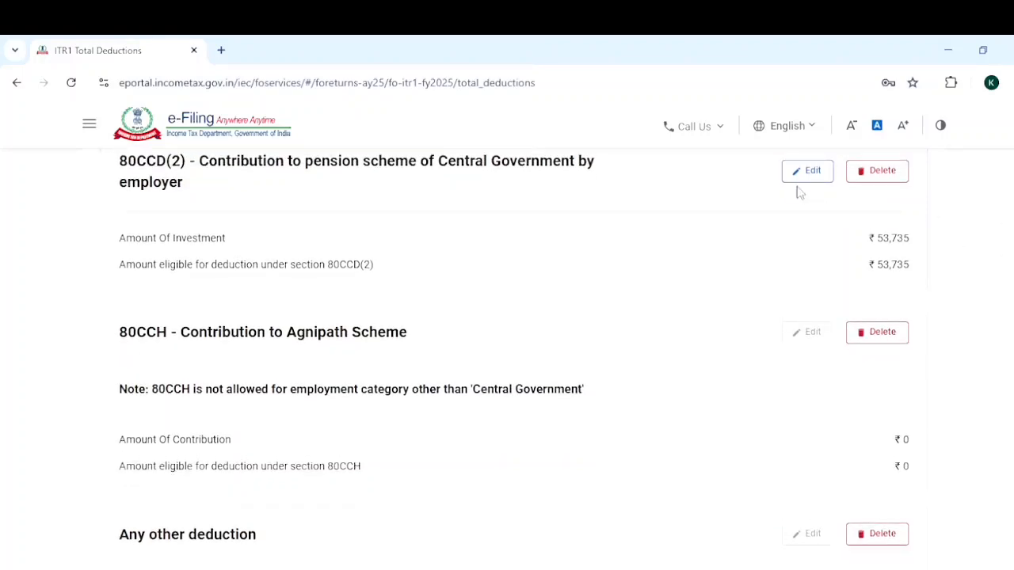
{"action": "scroll", "coordinate": [828, 307], "scroll_direction": "down", "scroll_amount": 1}
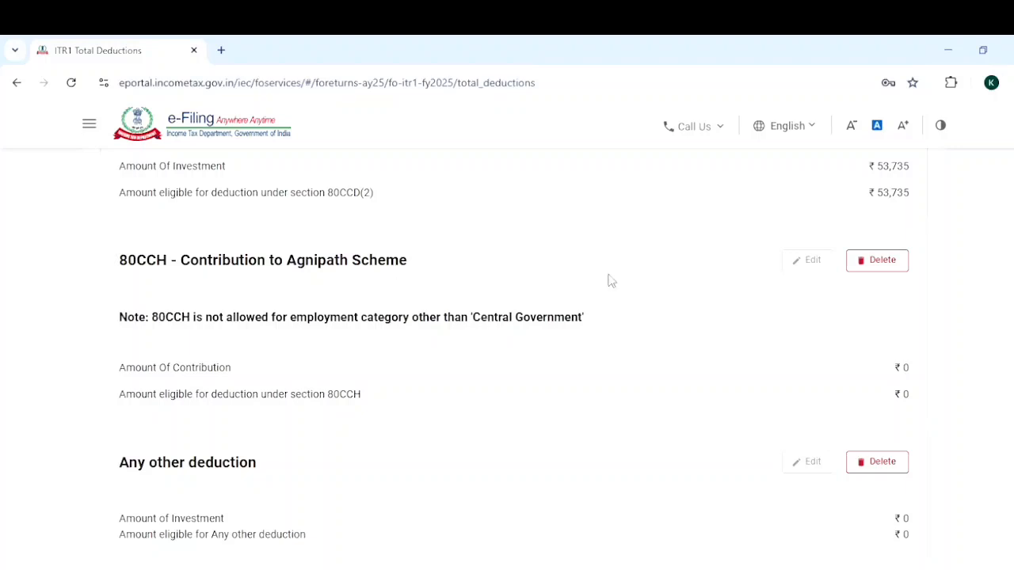
{"action": "scroll", "coordinate": [515, 356], "scroll_direction": "down", "scroll_amount": 3}
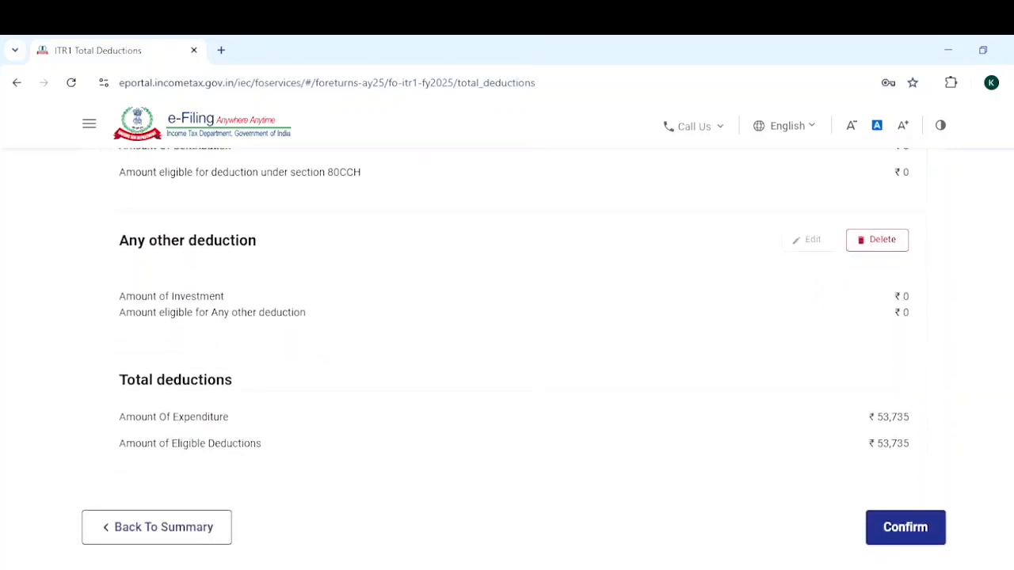
{"action": "scroll", "coordinate": [514, 357], "scroll_direction": "down", "scroll_amount": 1}
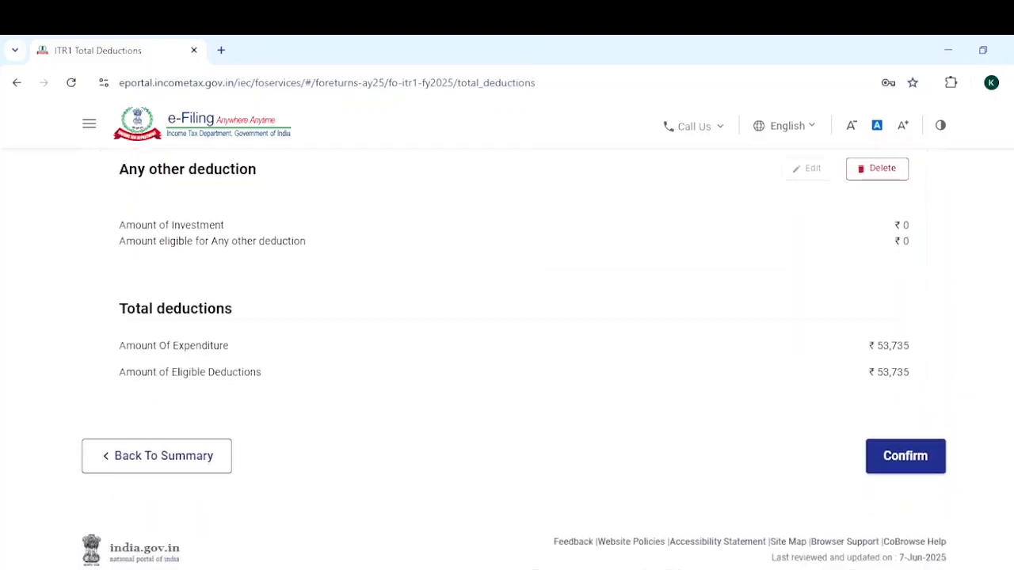
{"action": "left_click", "coordinate": [906, 440]}
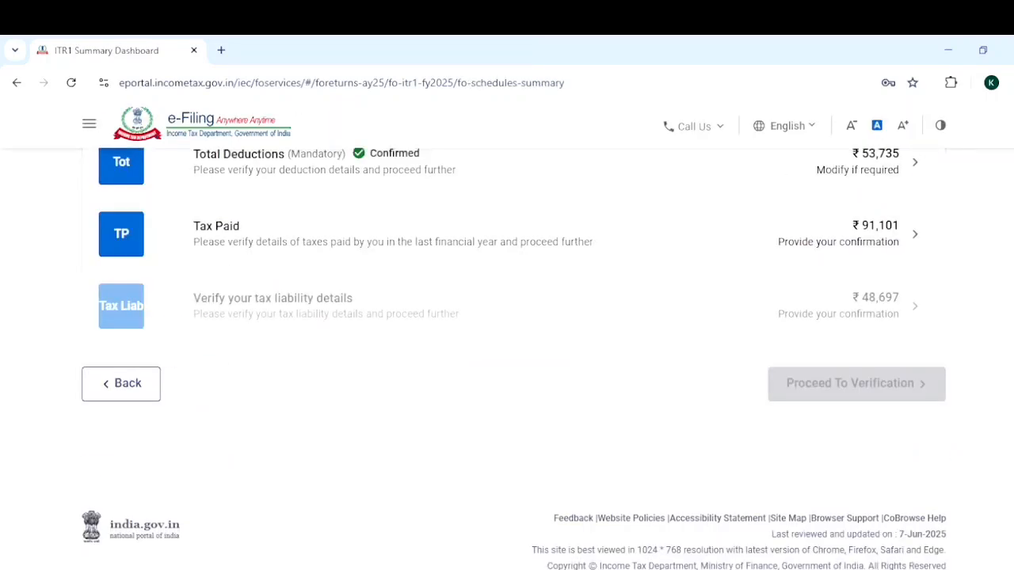
Review the TDS, TCS and advance tax schedules under Tax Paid and confirm the section.
{"action": "scroll", "coordinate": [515, 337], "scroll_direction": "up", "scroll_amount": 3}
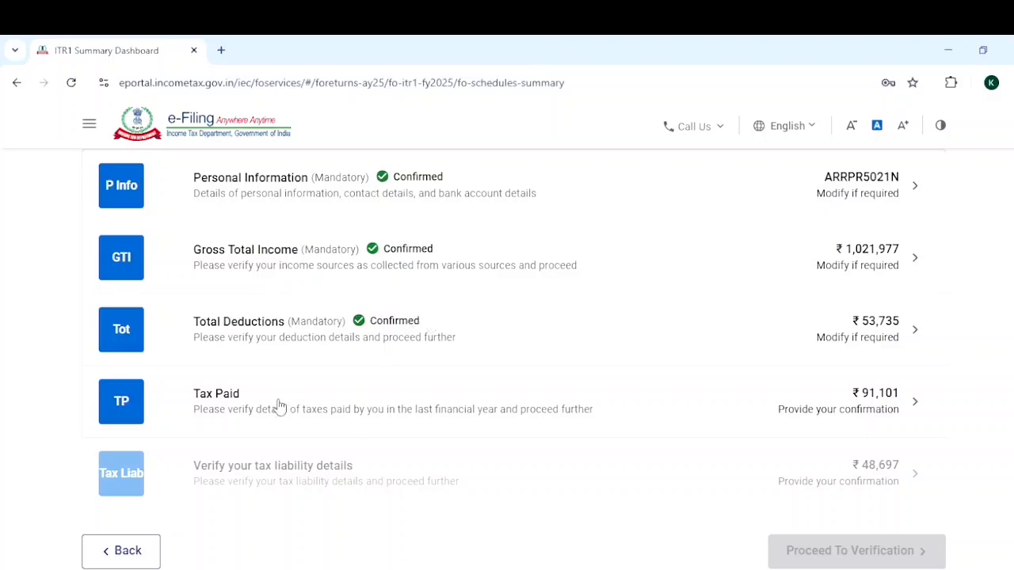
{"action": "left_click", "coordinate": [917, 412]}
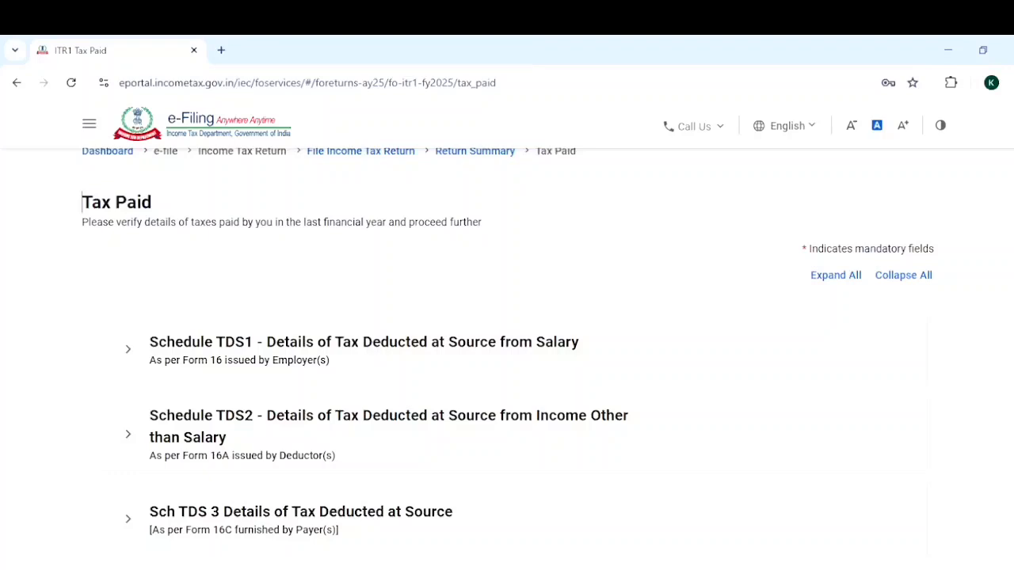
{"action": "scroll", "coordinate": [507, 357], "scroll_direction": "down", "scroll_amount": 4}
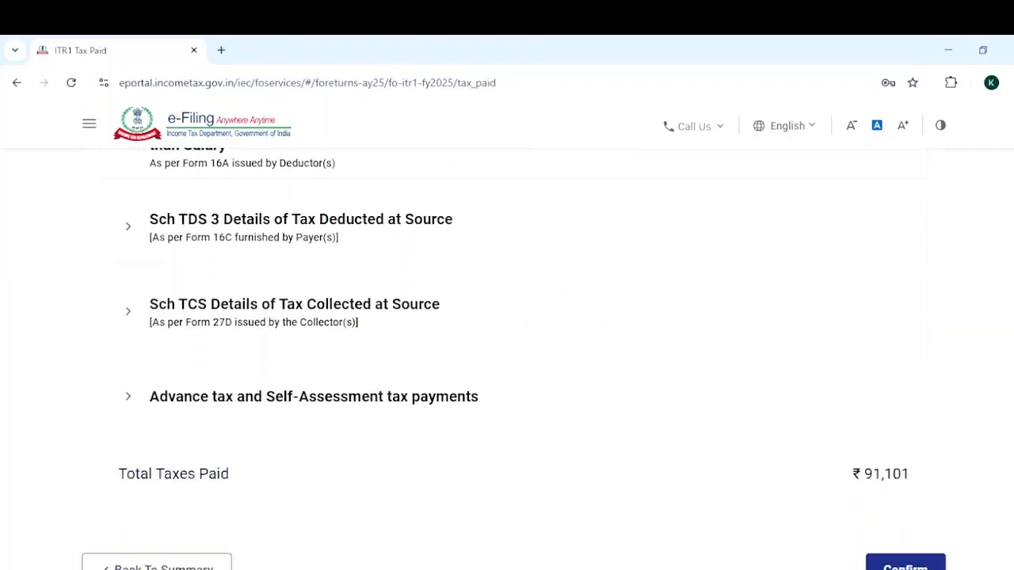
{"action": "scroll", "coordinate": [507, 357], "scroll_direction": "down", "scroll_amount": 1}
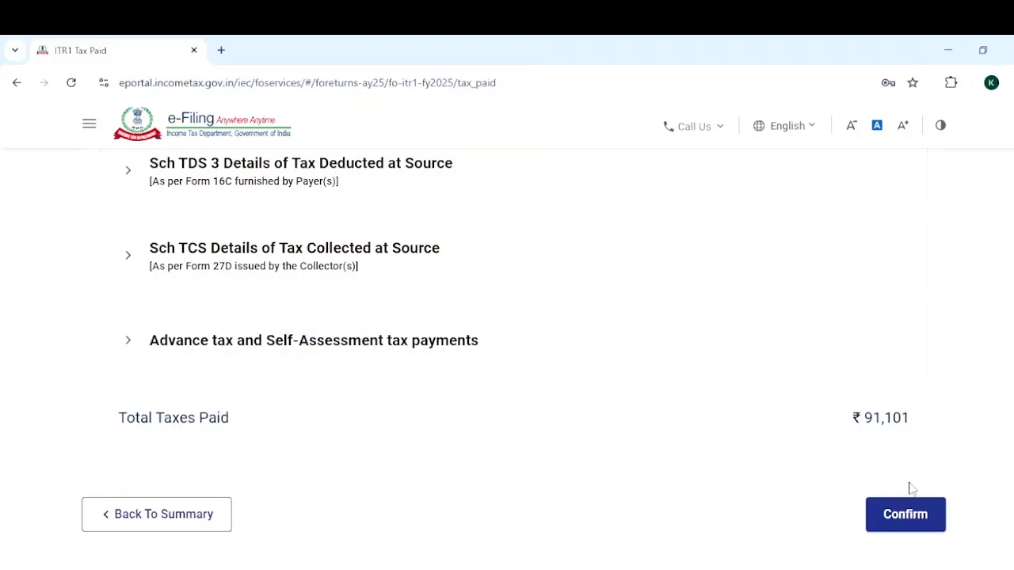
{"action": "left_click", "coordinate": [908, 514]}
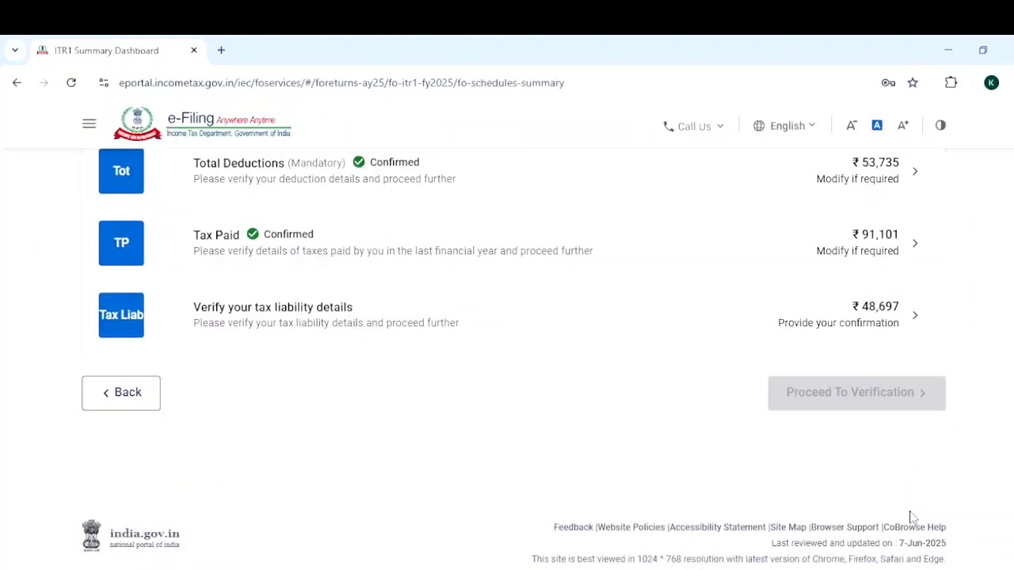
Review the income, tax payable, interest and fee computations under Verify your tax liability details and confirm the section.
{"action": "scroll", "coordinate": [513, 358], "scroll_direction": "up", "scroll_amount": 2}
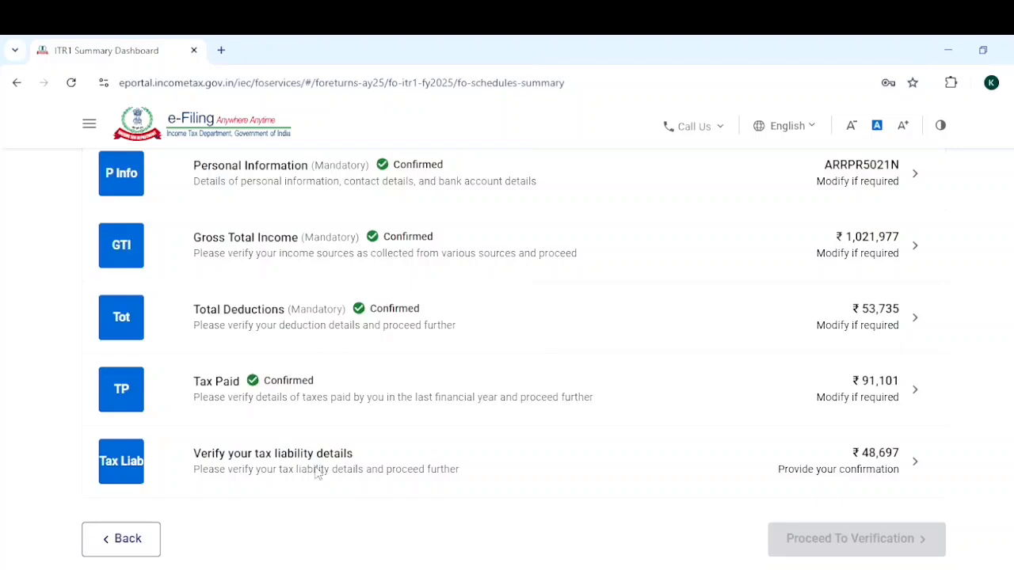
{"action": "left_click", "coordinate": [909, 458]}
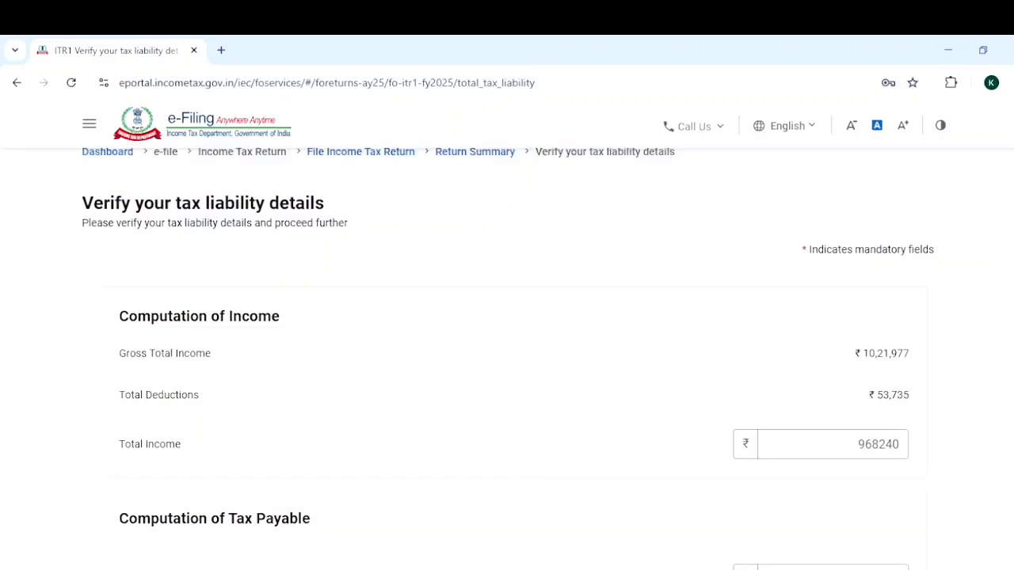
{"action": "scroll", "coordinate": [507, 356], "scroll_direction": "down", "scroll_amount": 2}
{"action": "scroll", "coordinate": [507, 357], "scroll_direction": "down", "scroll_amount": 1}
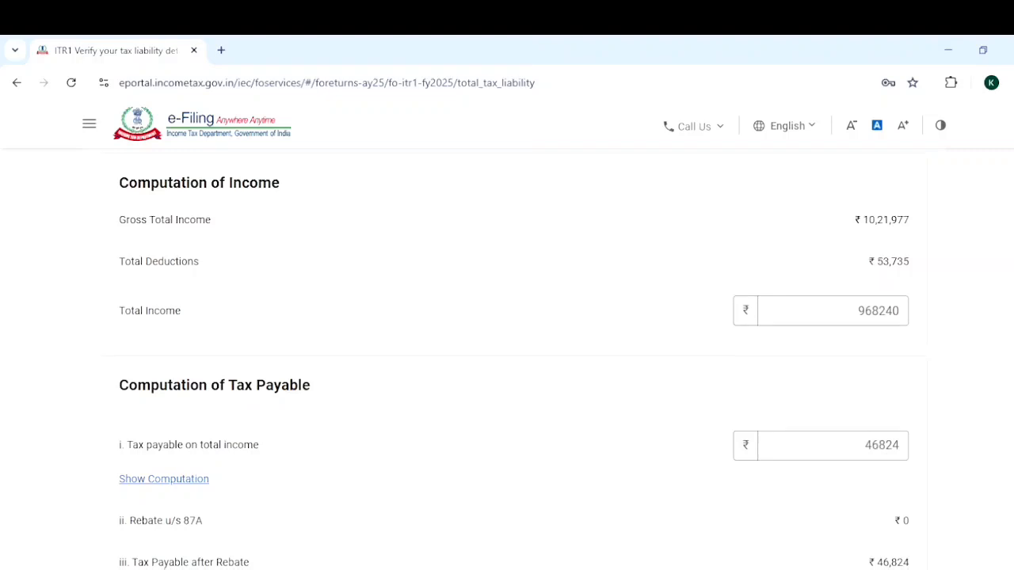
{"action": "scroll", "coordinate": [515, 361], "scroll_direction": "down", "scroll_amount": 1}
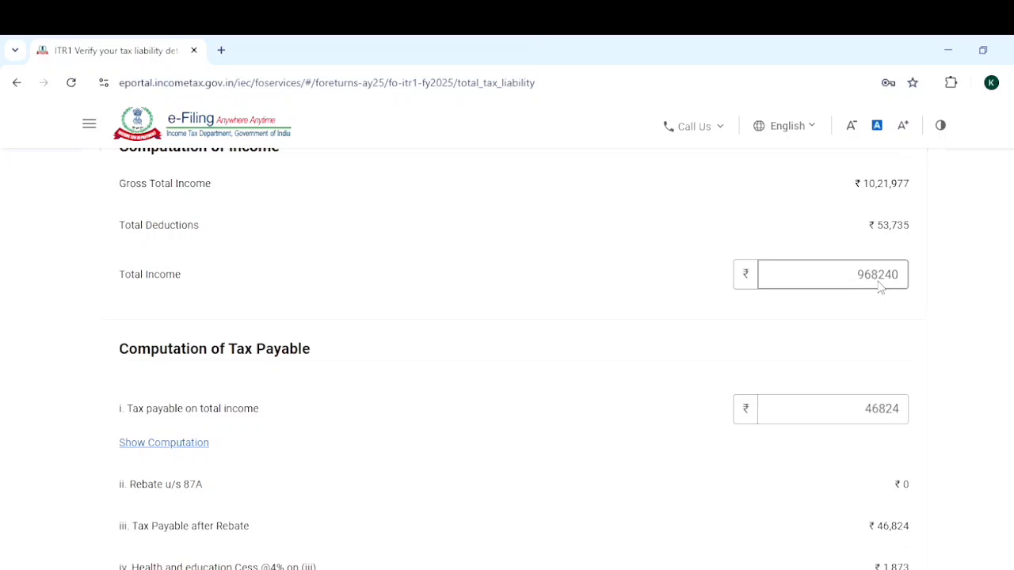
{"action": "scroll", "coordinate": [879, 287], "scroll_direction": "down", "scroll_amount": 3}
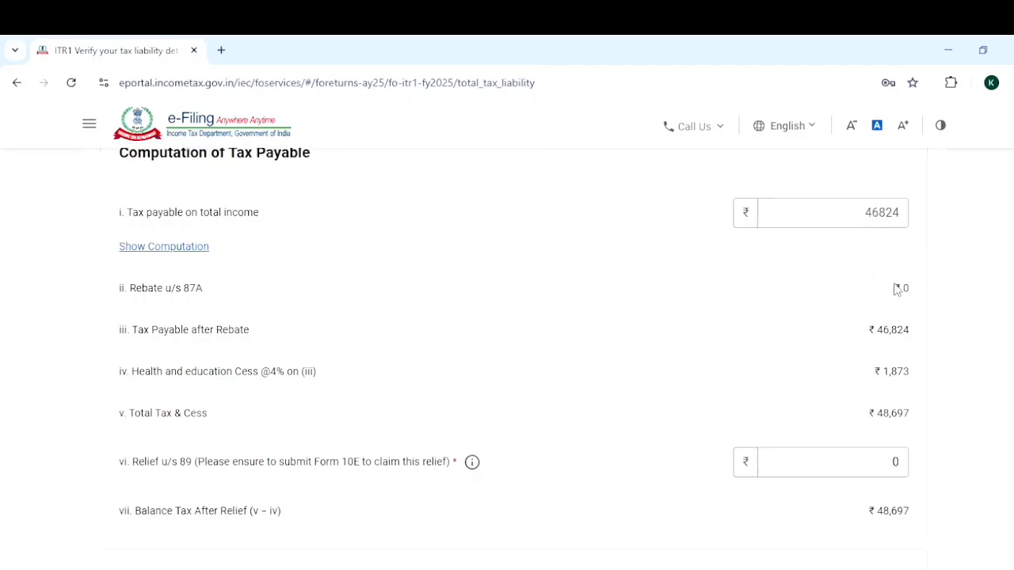
{"action": "scroll", "coordinate": [988, 290], "scroll_direction": "down", "scroll_amount": 1}
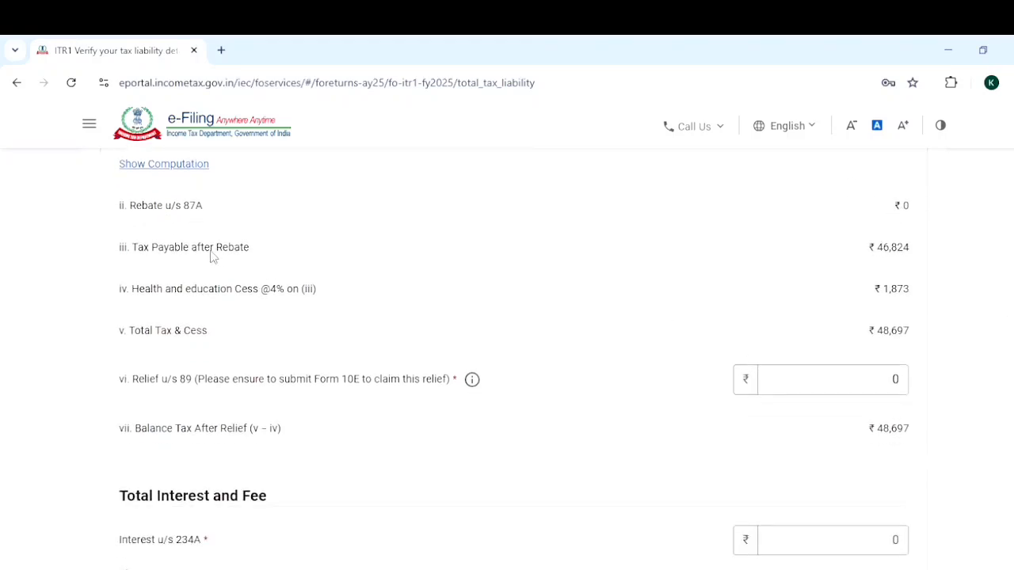
{"action": "scroll", "coordinate": [514, 370], "scroll_direction": "down", "scroll_amount": 3}
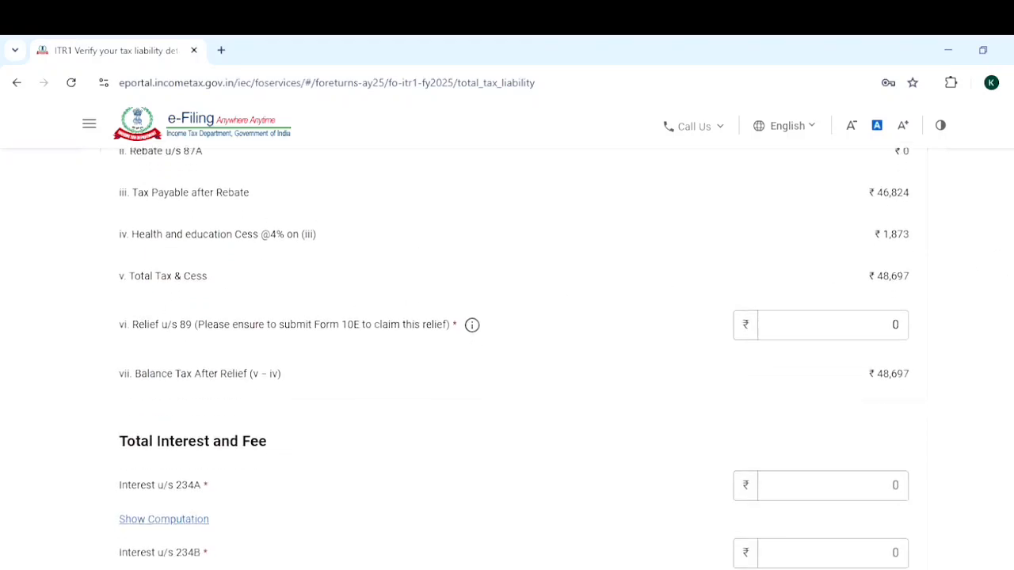
{"action": "scroll", "coordinate": [514, 359], "scroll_direction": "up", "scroll_amount": 1}
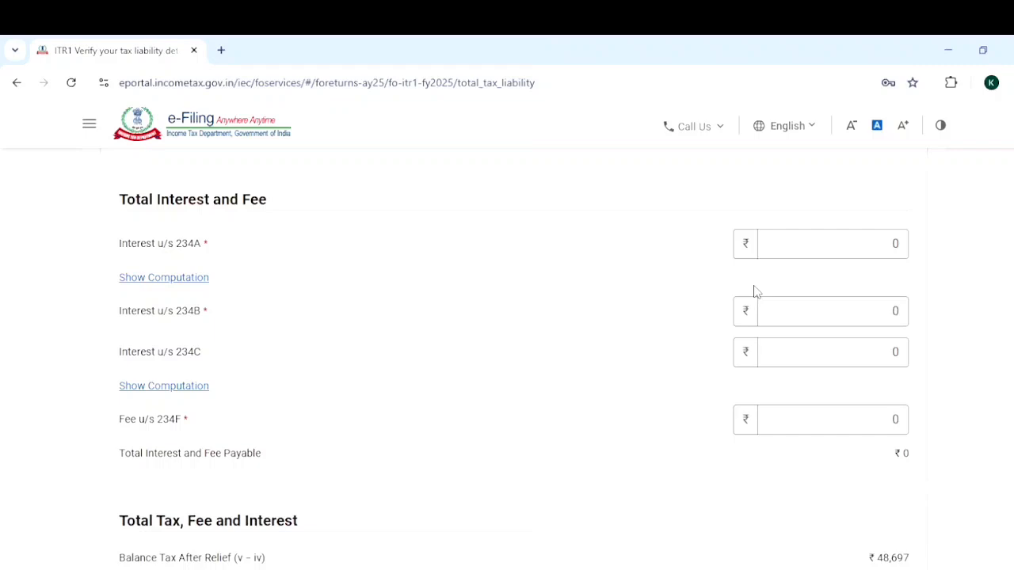
{"action": "scroll", "coordinate": [507, 357], "scroll_direction": "down", "scroll_amount": 3}
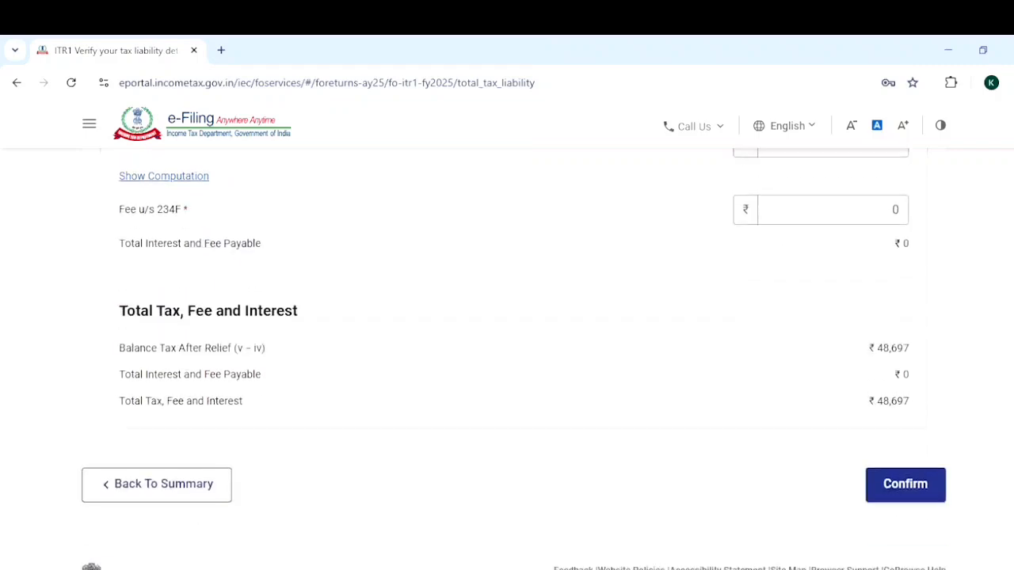
{"action": "left_click", "coordinate": [936, 471]}
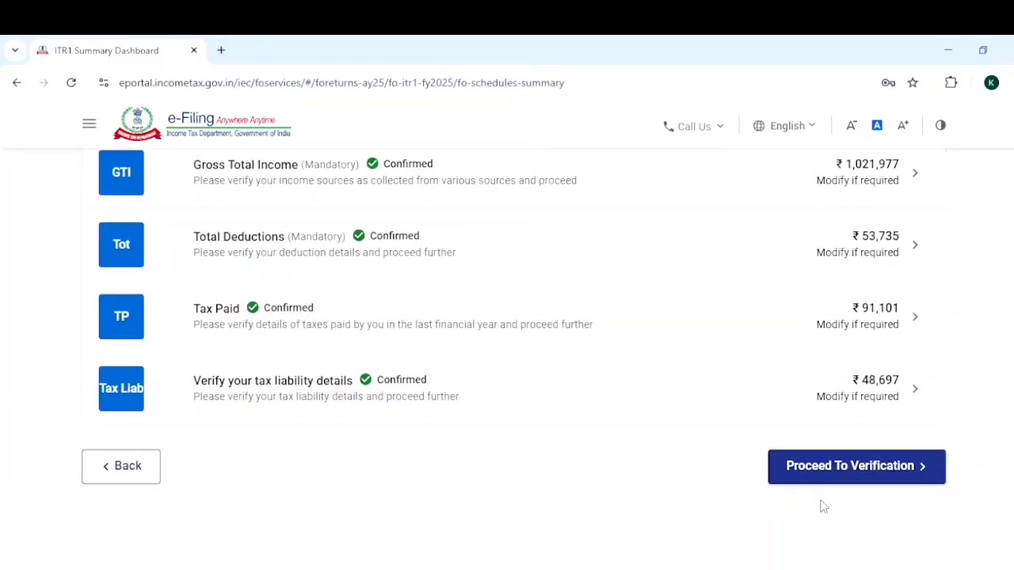
Proceed to verification and review the tax summary from gross total income and deductions through tax paid and refund.
{"action": "left_click", "coordinate": [860, 479]}
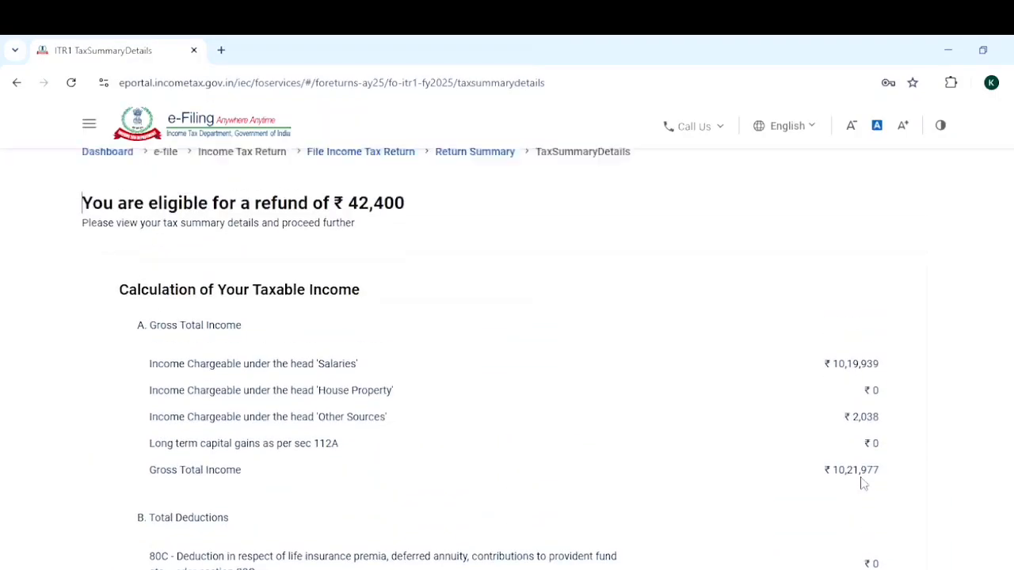
{"action": "scroll", "coordinate": [507, 357], "scroll_direction": "down", "scroll_amount": 5}
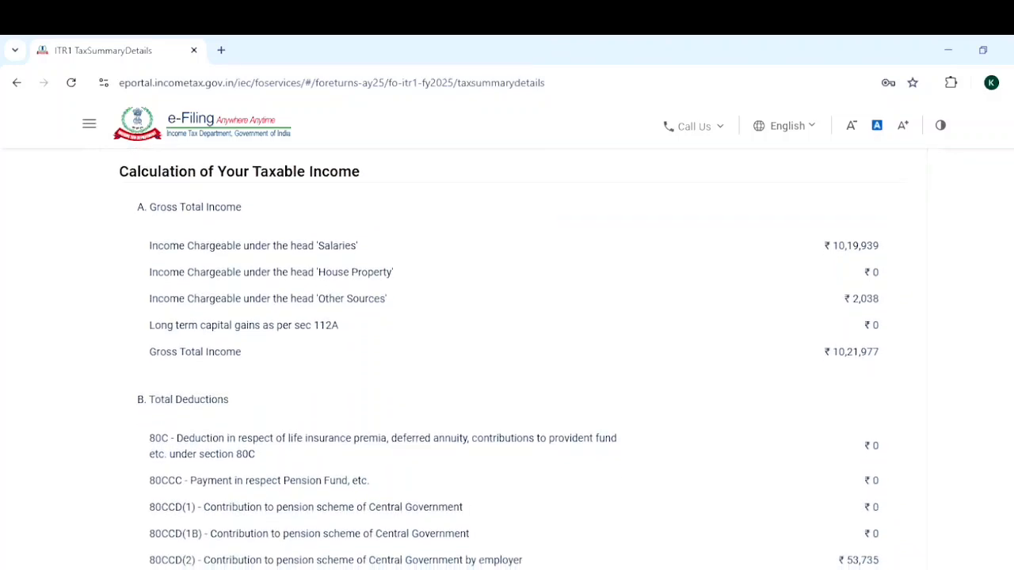
{"action": "scroll", "coordinate": [507, 357], "scroll_direction": "down", "scroll_amount": 5}
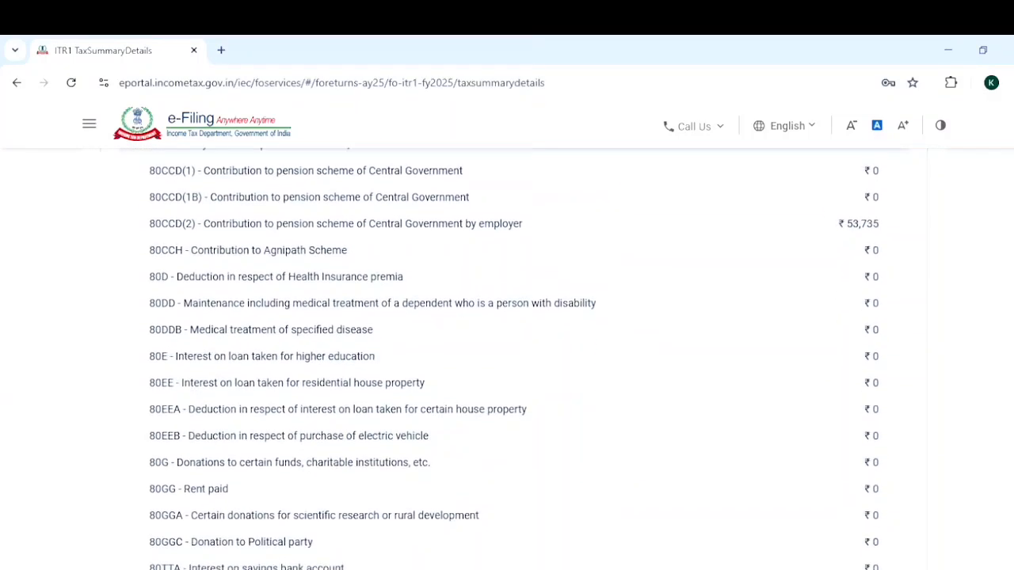
{"action": "scroll", "coordinate": [507, 357], "scroll_direction": "down", "scroll_amount": 3}
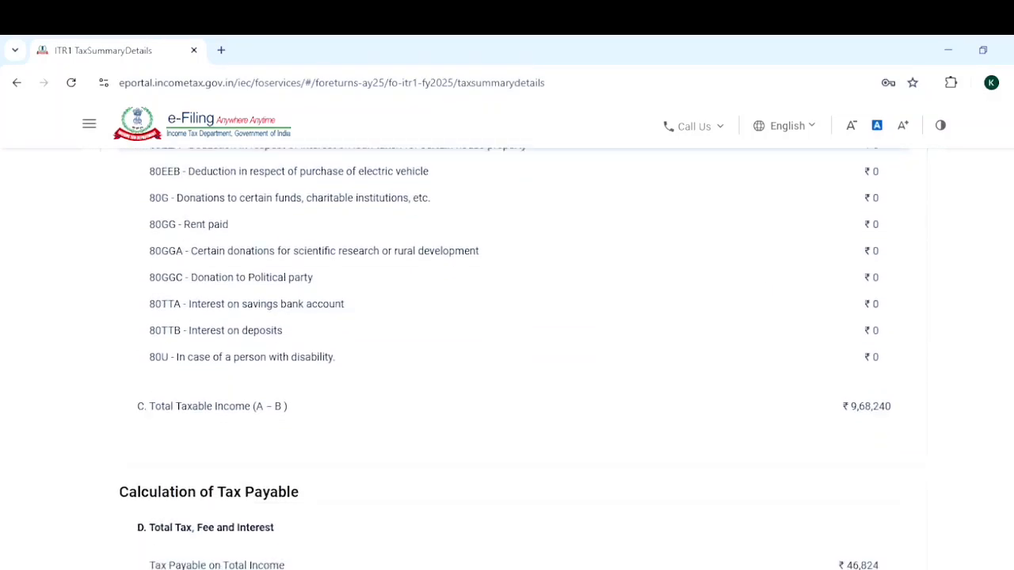
{"action": "scroll", "coordinate": [508, 356], "scroll_direction": "down", "scroll_amount": 8}
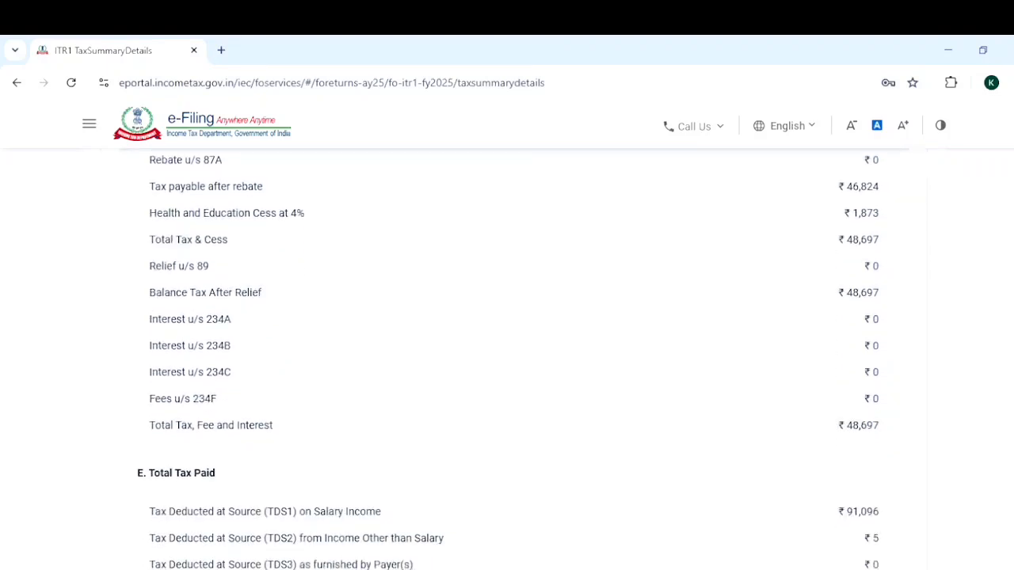
{"action": "scroll", "coordinate": [971, 396], "scroll_direction": "down", "scroll_amount": 4}
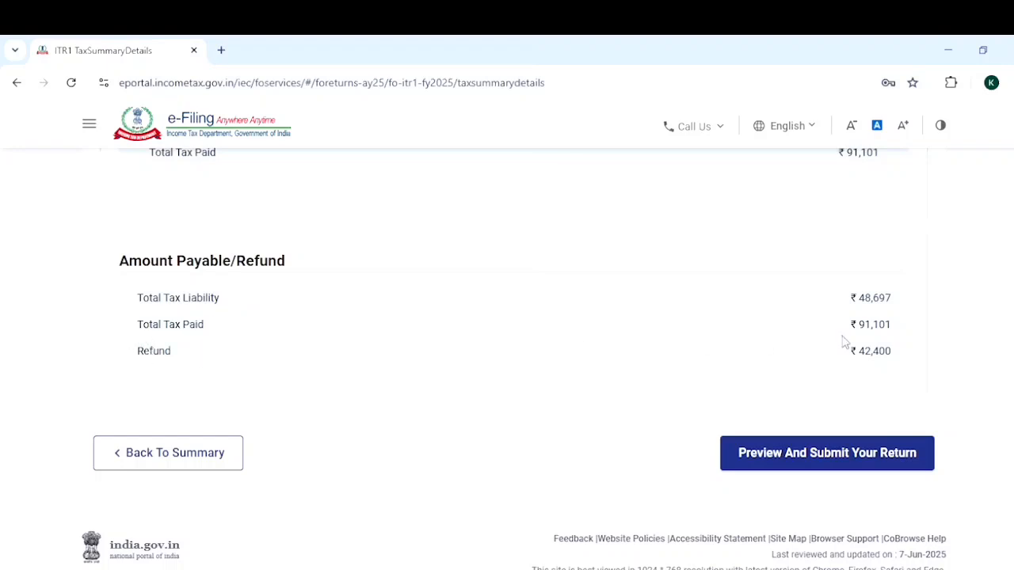
{"action": "scroll", "coordinate": [792, 507], "scroll_direction": "up", "scroll_amount": 1}
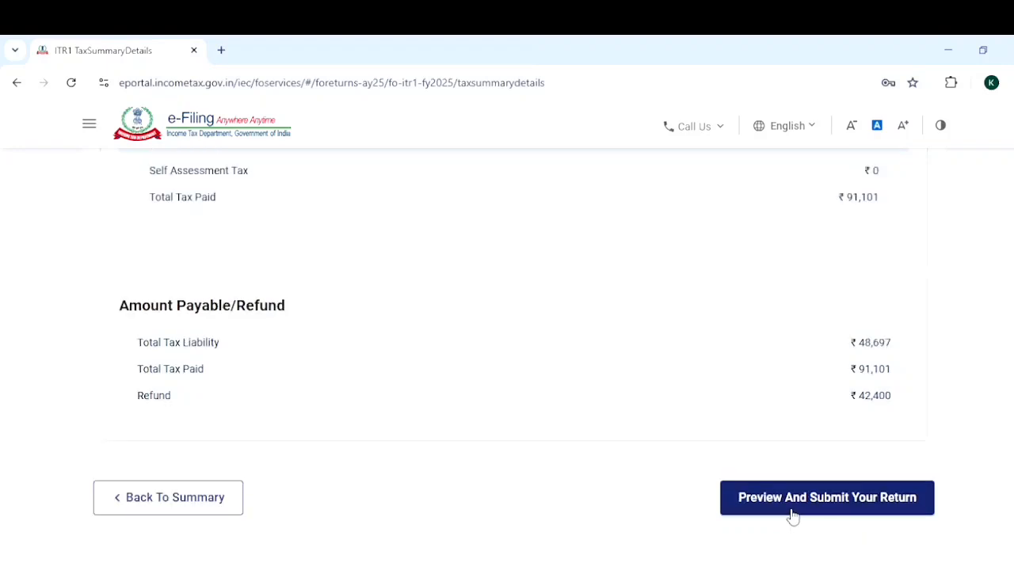
Open the preview and submission page, accept the declaration and proceed to validation of the return.
{"action": "left_click", "coordinate": [832, 511]}
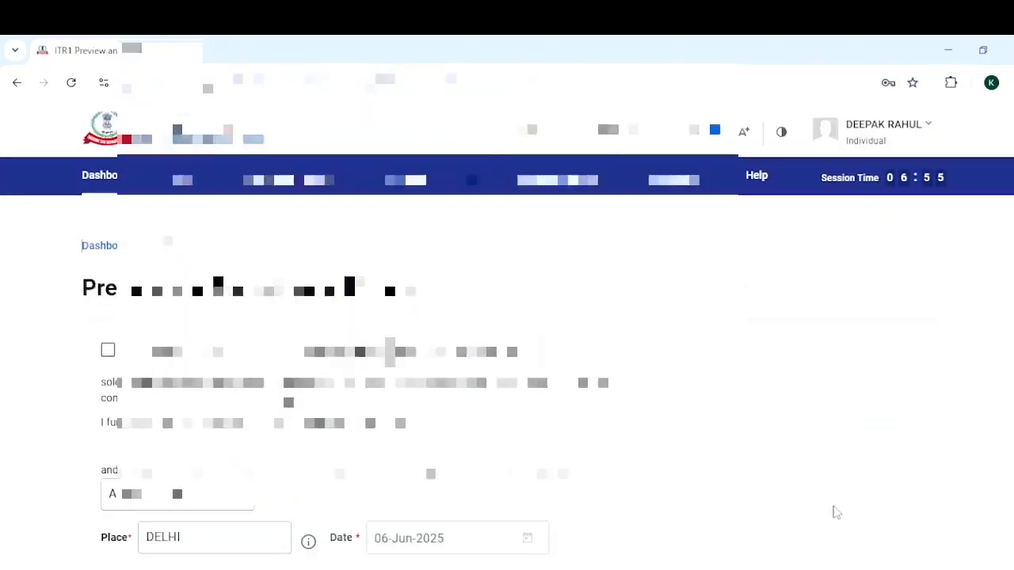
{"action": "left_click", "coordinate": [108, 352]}
{"action": "scroll", "coordinate": [109, 351], "scroll_direction": "down", "scroll_amount": 3}
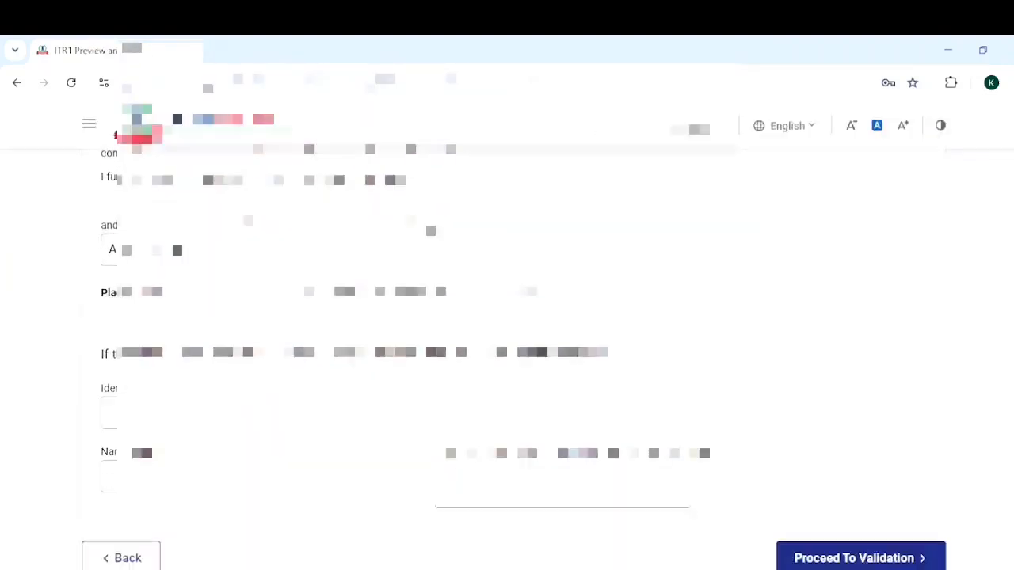
{"action": "scroll", "coordinate": [942, 489], "scroll_direction": "down", "scroll_amount": 2}
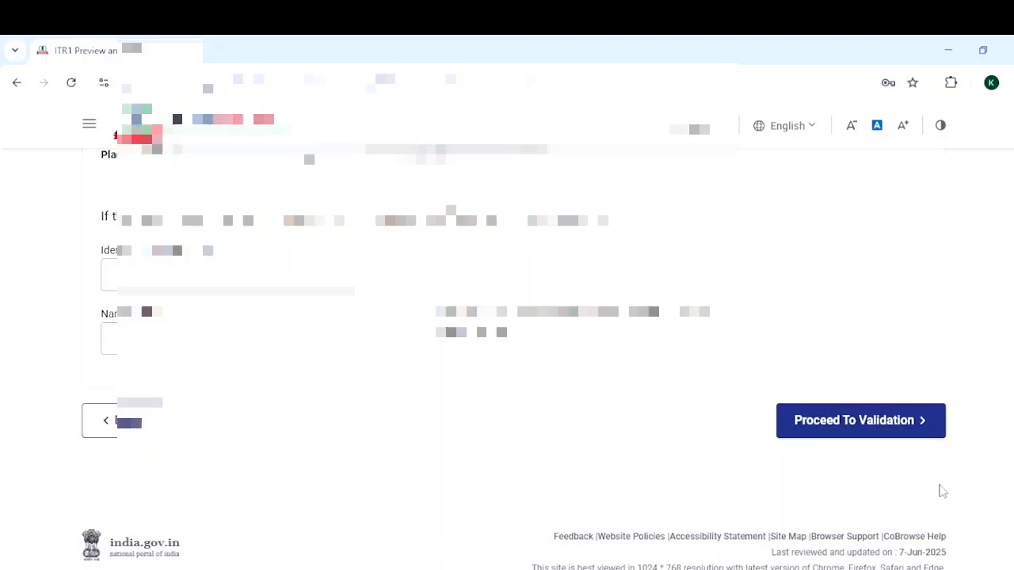
{"action": "left_click", "coordinate": [860, 436]}
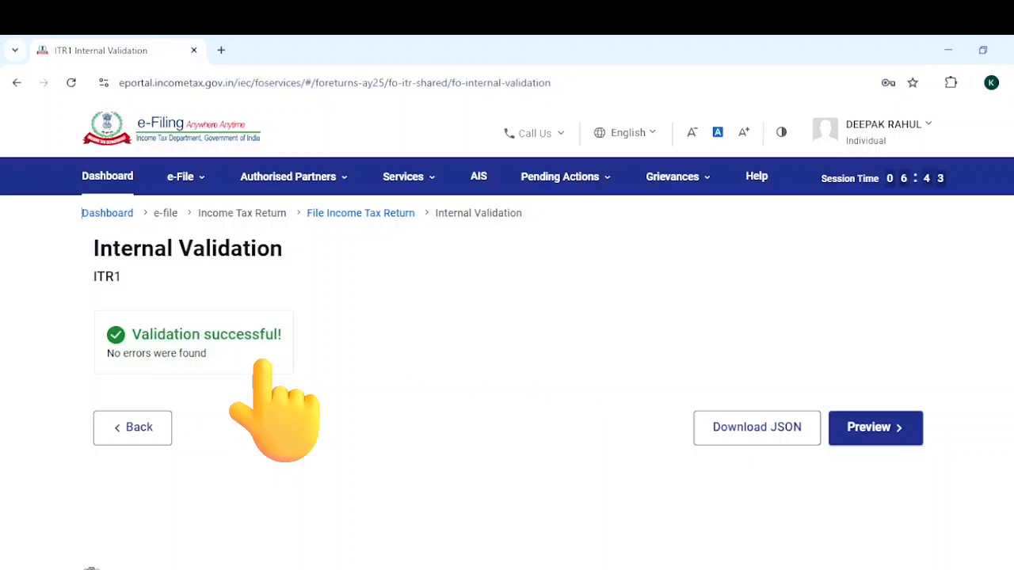
Preview the ITR-1 form, then proceed to upload-level validation and review its results.
{"action": "left_click", "coordinate": [911, 427]}
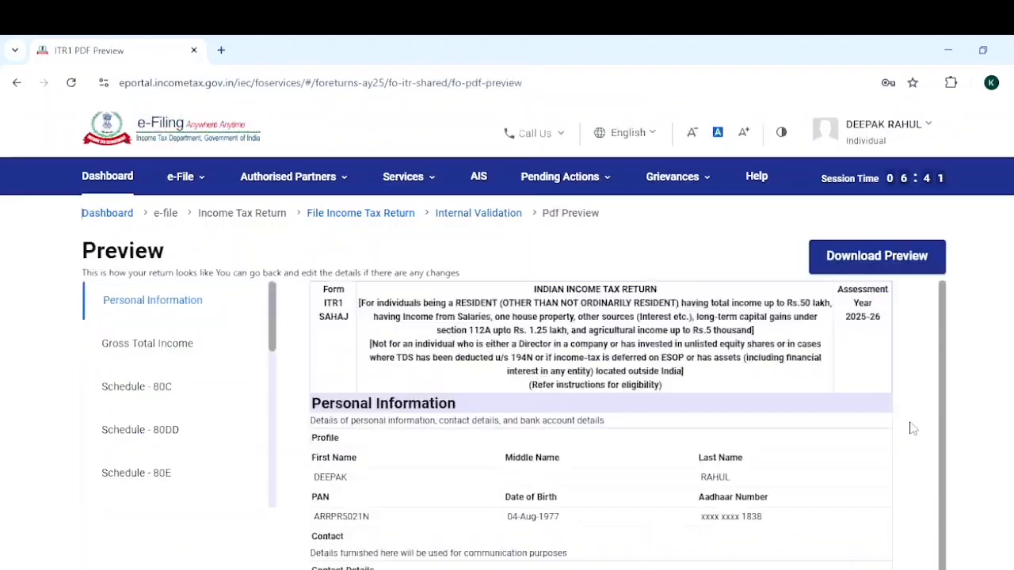
{"action": "scroll", "coordinate": [912, 428], "scroll_direction": "down", "scroll_amount": 2}
{"action": "scroll", "coordinate": [602, 317], "scroll_direction": "down", "scroll_amount": 5}
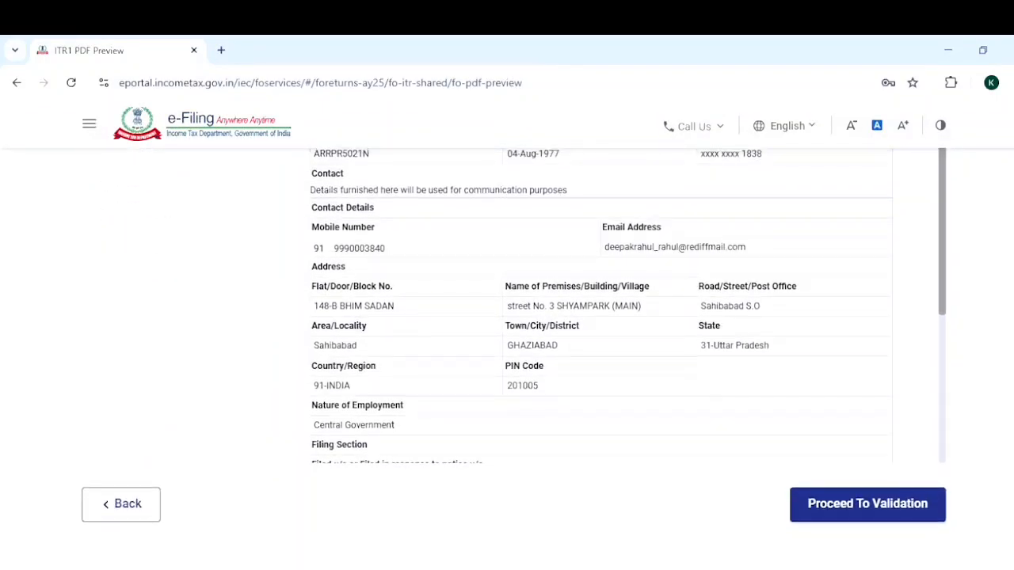
{"action": "scroll", "coordinate": [514, 336], "scroll_direction": "down", "scroll_amount": 1}
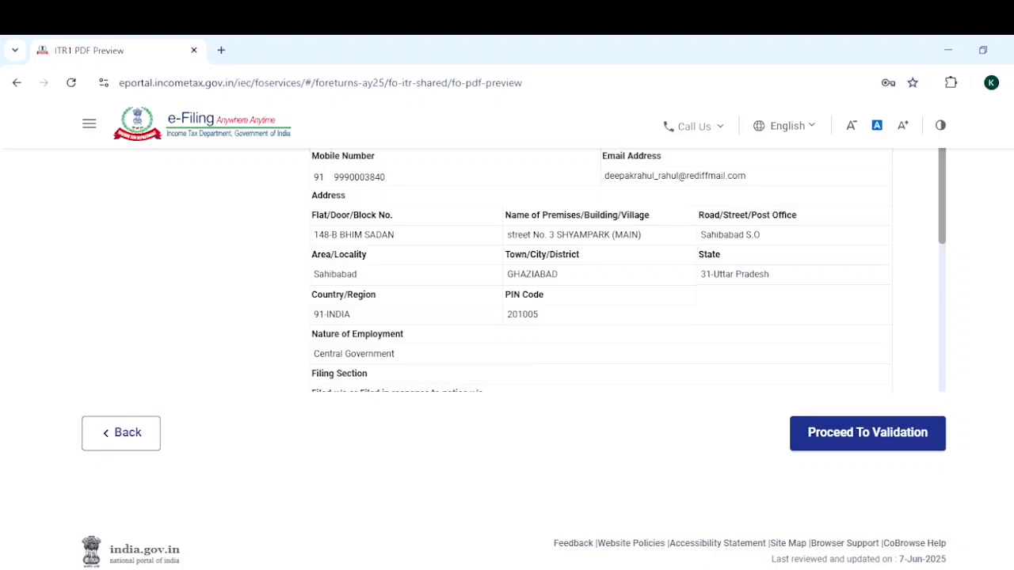
{"action": "scroll", "coordinate": [514, 336], "scroll_direction": "up", "scroll_amount": 2}
{"action": "scroll", "coordinate": [514, 337], "scroll_direction": "down", "scroll_amount": 2}
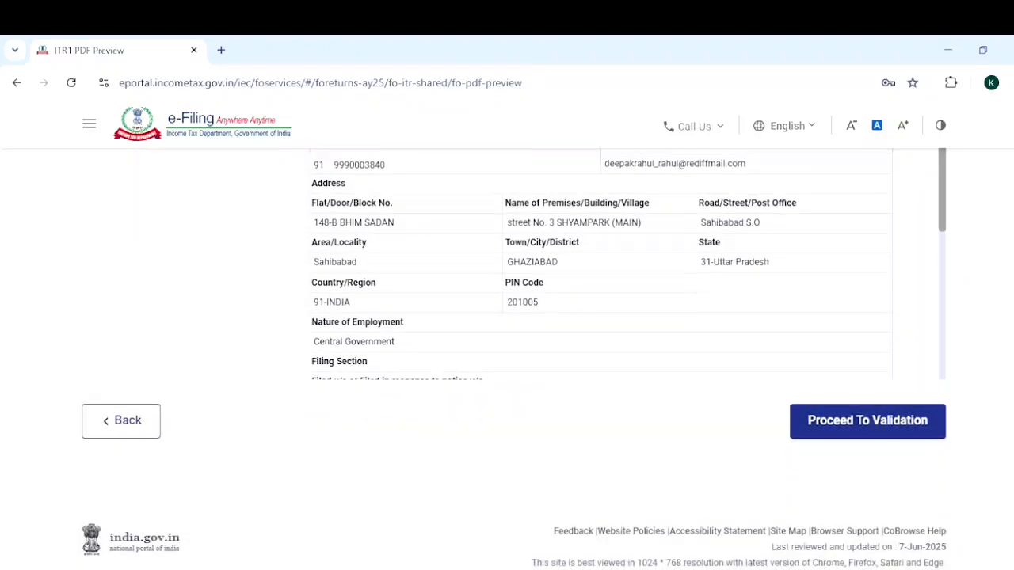
{"action": "left_click", "coordinate": [887, 420]}
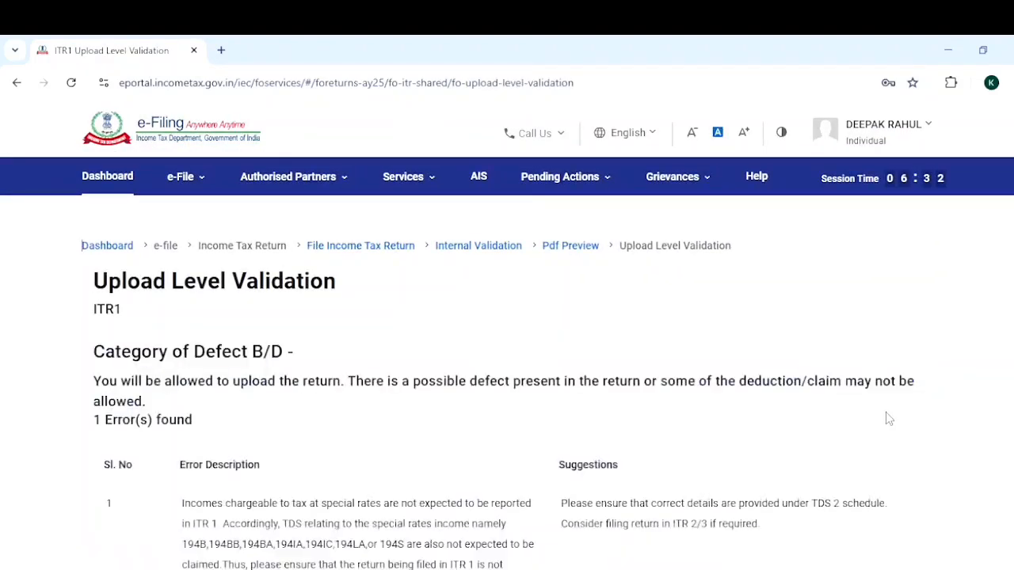
{"action": "scroll", "coordinate": [888, 420], "scroll_direction": "down", "scroll_amount": 3}
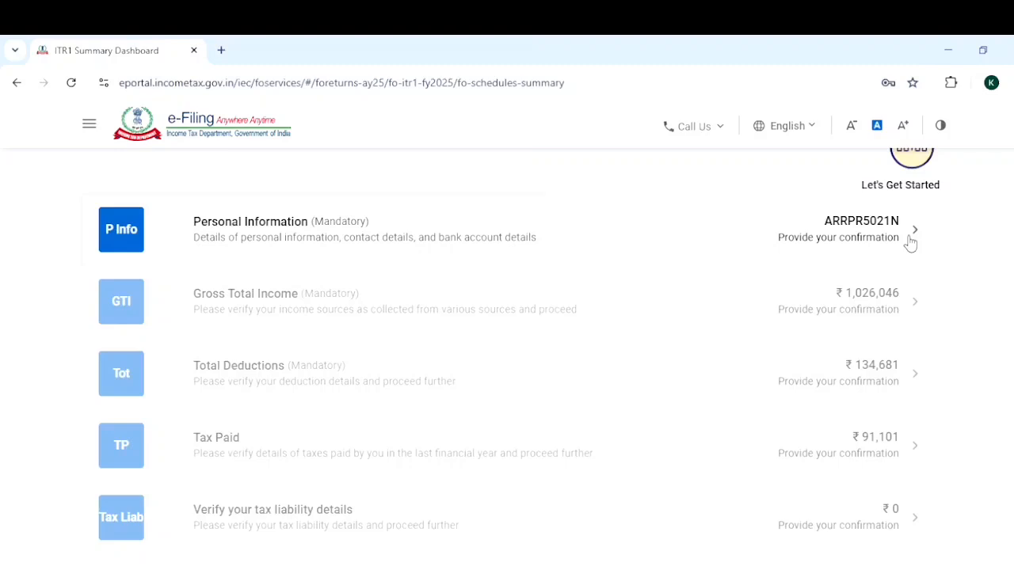
In Personal Information, choose Yes for opting out of the new tax regime u/s 115BAC(6) and confirm the section.
{"action": "left_click", "coordinate": [911, 242]}
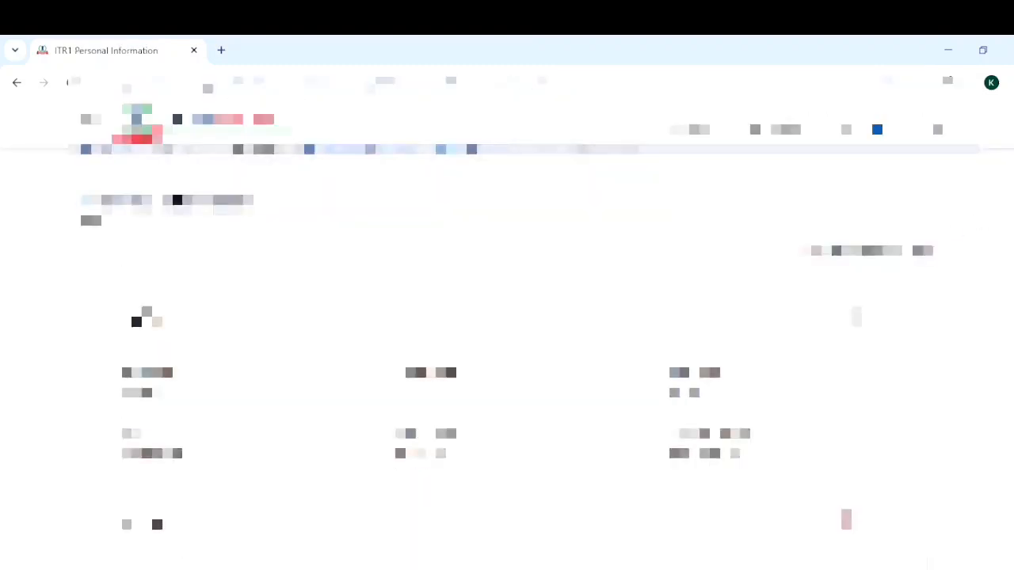
{"action": "scroll", "coordinate": [507, 356], "scroll_direction": "down", "scroll_amount": 15}
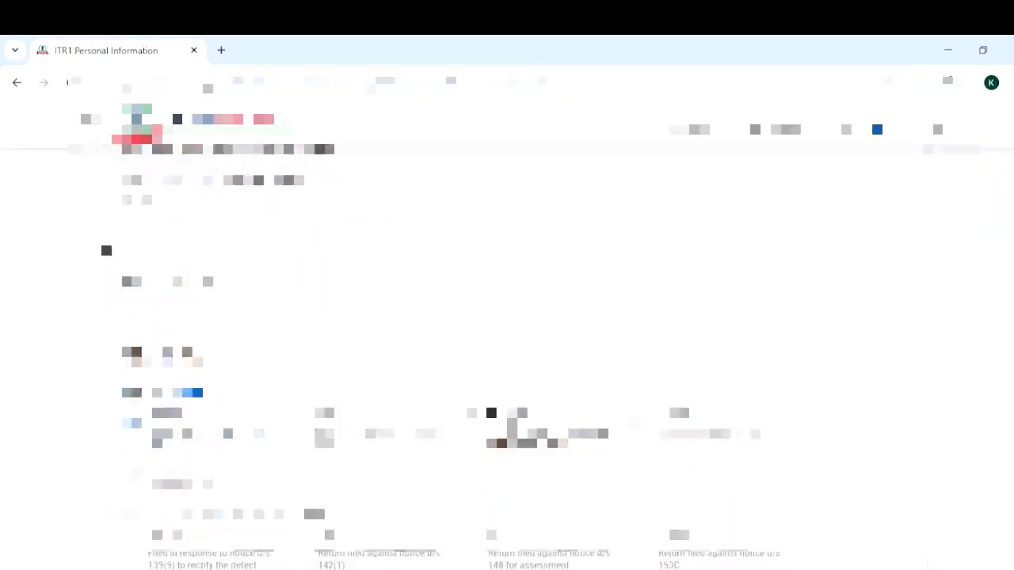
{"action": "scroll", "coordinate": [507, 357], "scroll_direction": "down", "scroll_amount": 8}
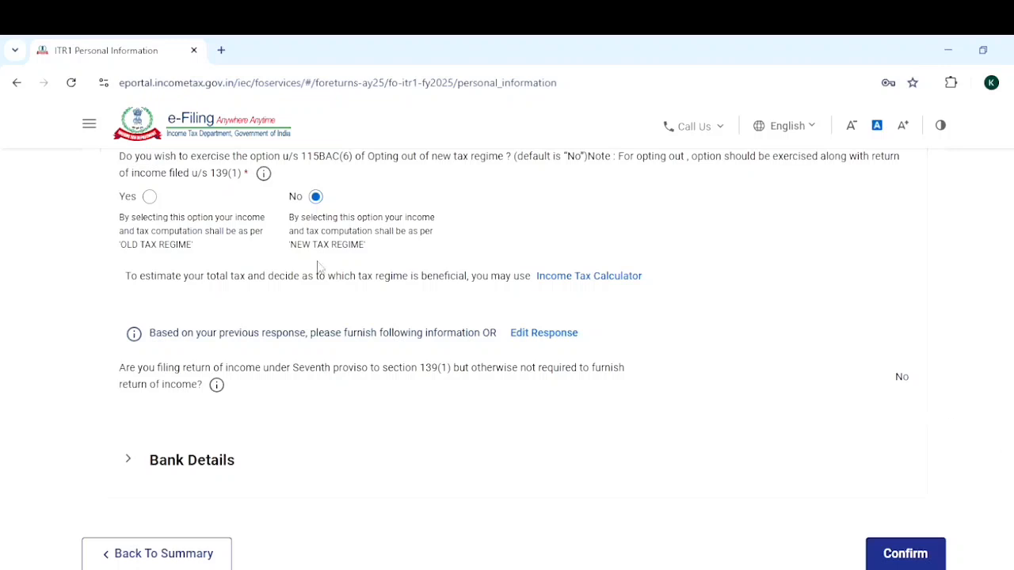
{"action": "left_click", "coordinate": [151, 202]}
{"action": "mouse_move", "coordinate": [264, 174]}
{"action": "left_click", "coordinate": [903, 554]}
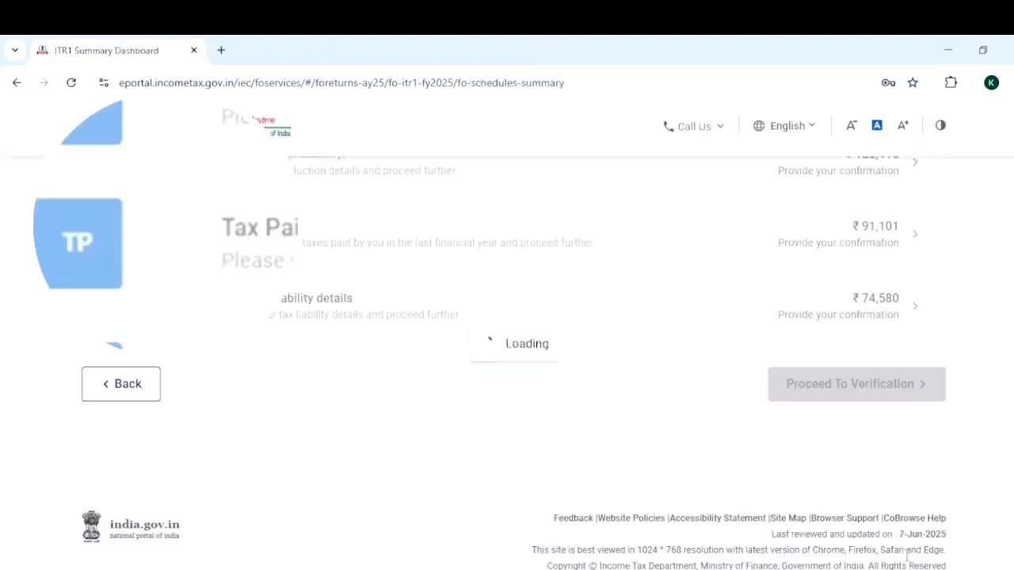
Open Gross Total Income, review the salary, house property and other sources details, and confirm the section.
{"action": "scroll", "coordinate": [507, 341], "scroll_direction": "up", "scroll_amount": 3}
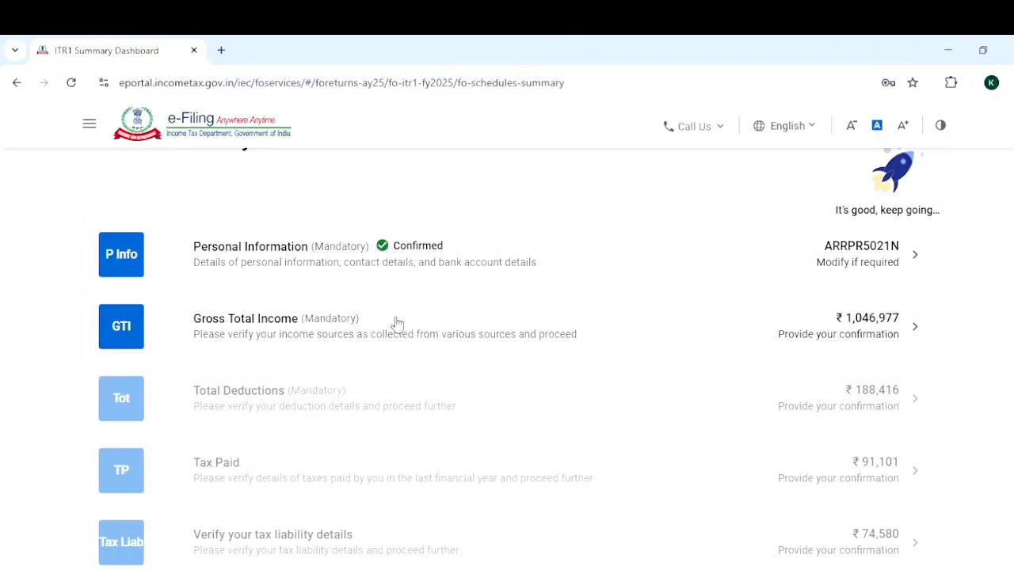
{"action": "left_click", "coordinate": [867, 325]}
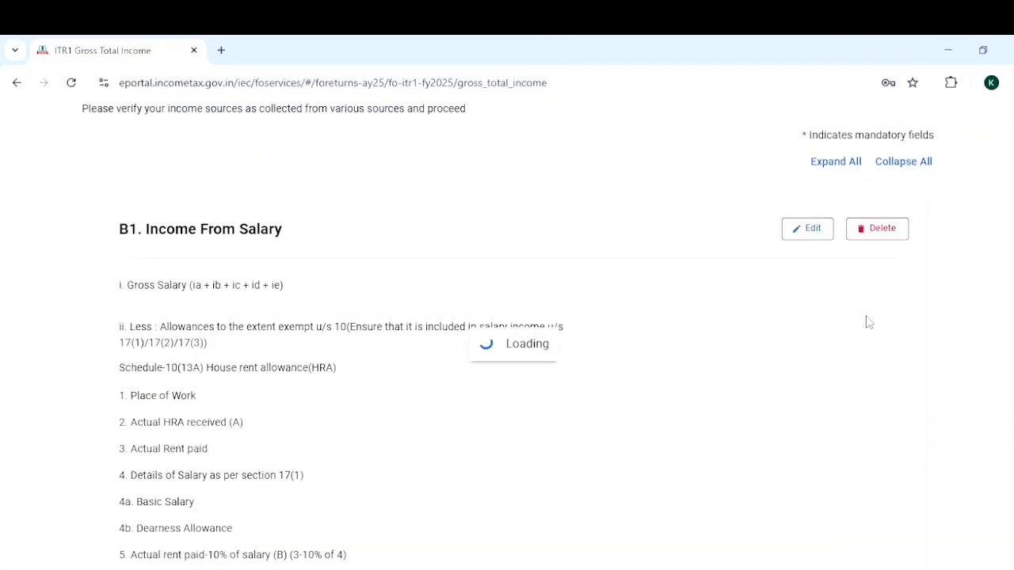
{"action": "scroll", "coordinate": [507, 357], "scroll_direction": "down", "scroll_amount": 6}
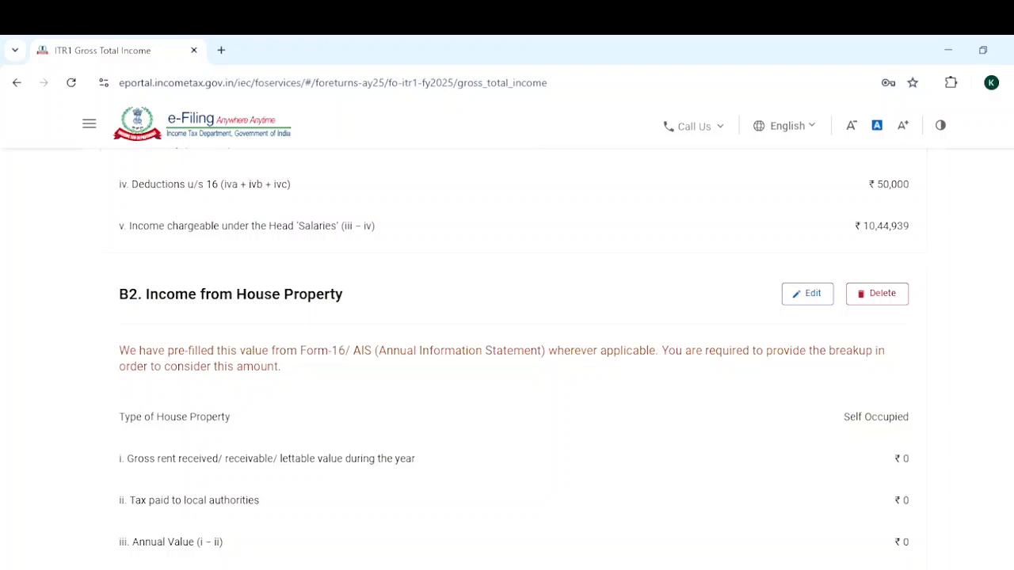
{"action": "scroll", "coordinate": [507, 356], "scroll_direction": "up", "scroll_amount": 3}
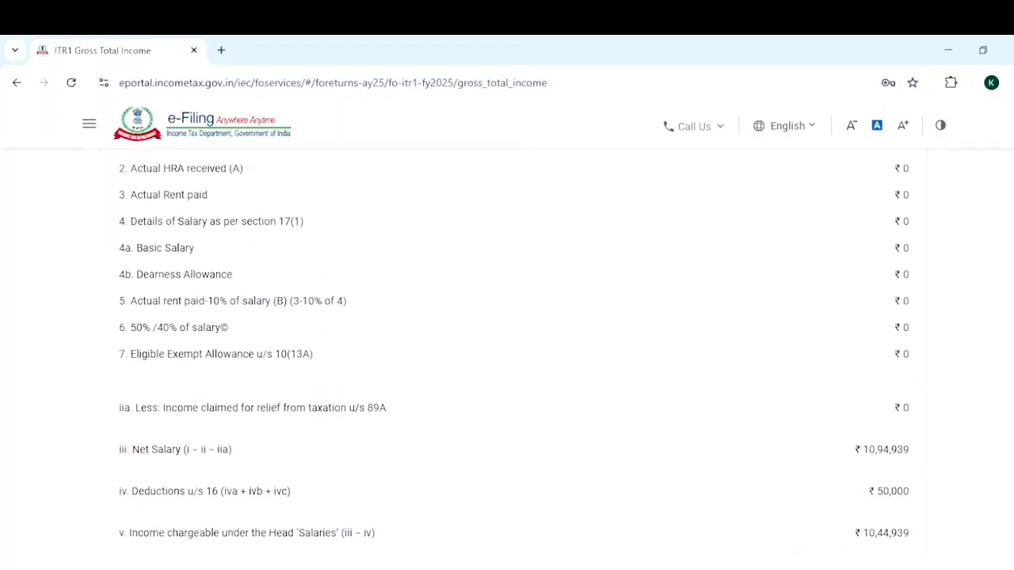
{"action": "scroll", "coordinate": [507, 357], "scroll_direction": "down", "scroll_amount": 10}
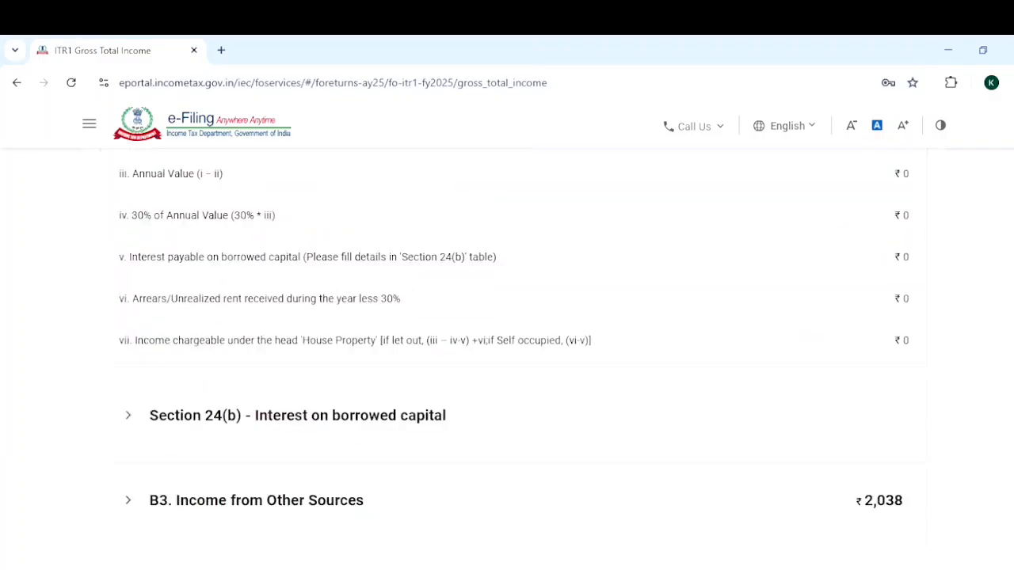
{"action": "scroll", "coordinate": [973, 470], "scroll_direction": "down", "scroll_amount": 2}
{"action": "left_click", "coordinate": [933, 452]}
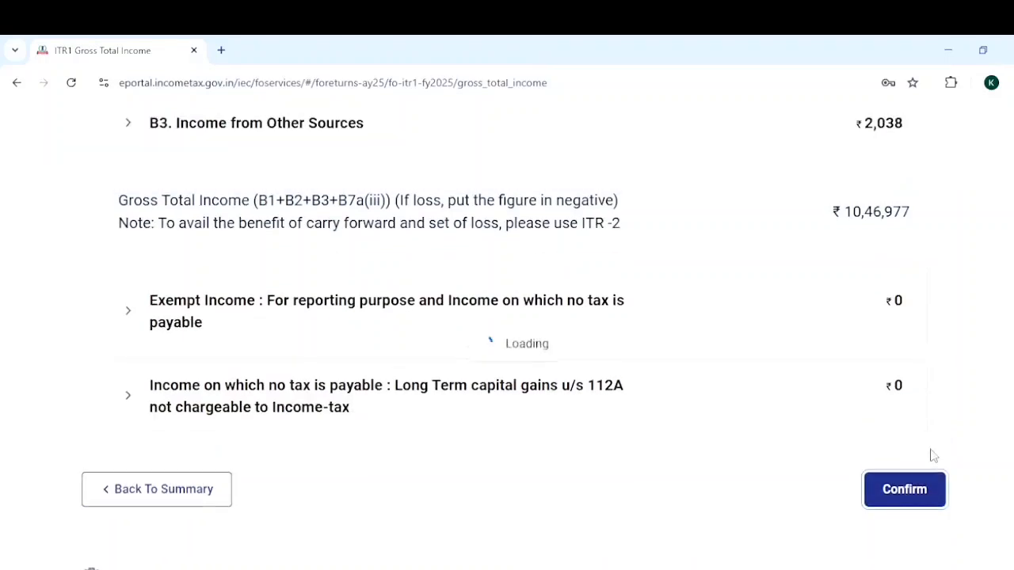
Open the Total Deductions section from the return summary and bring up the 80C deduction entry.
{"action": "scroll", "coordinate": [977, 276], "scroll_direction": "up", "scroll_amount": 4}
{"action": "scroll", "coordinate": [977, 276], "scroll_direction": "down", "scroll_amount": 1}
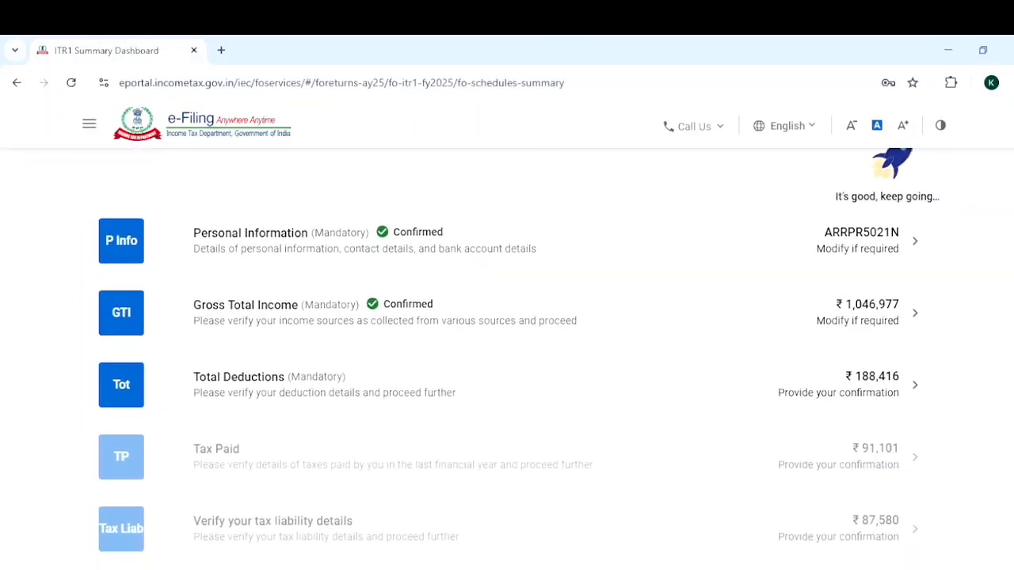
{"action": "left_click", "coordinate": [910, 359]}
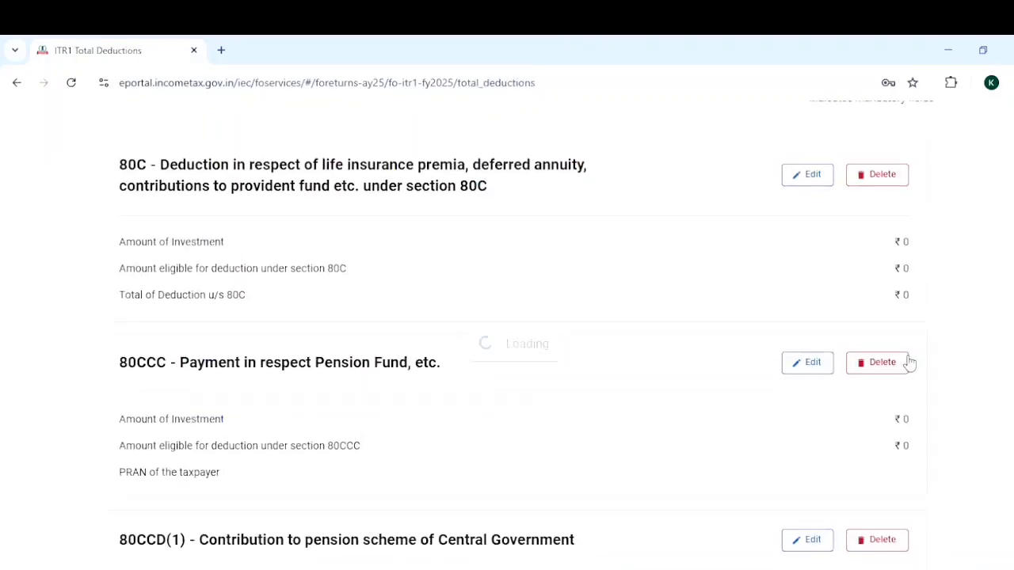
{"action": "scroll", "coordinate": [515, 352], "scroll_direction": "down", "scroll_amount": 2}
{"action": "scroll", "coordinate": [514, 352], "scroll_direction": "up", "scroll_amount": 1}
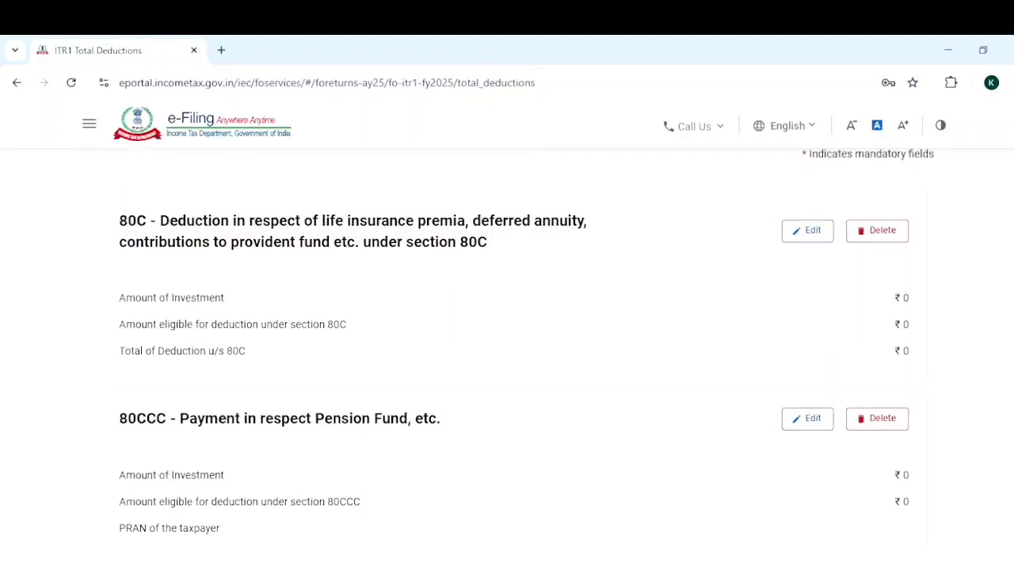
Inspect the 80C breakup entry's eligible amount and policy or document number fields, and go back without saving.
{"action": "left_click", "coordinate": [805, 237]}
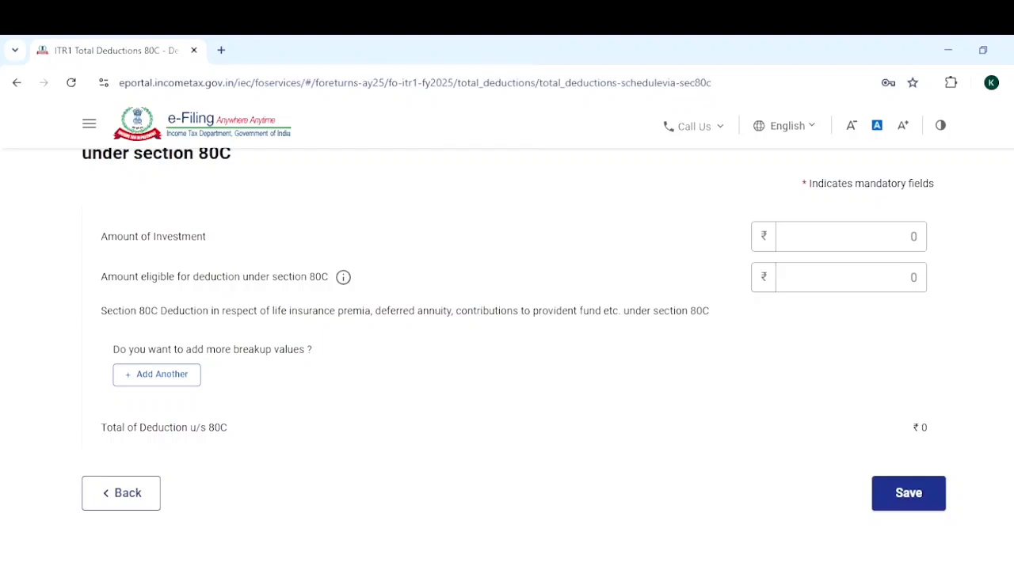
{"action": "left_click", "coordinate": [158, 377]}
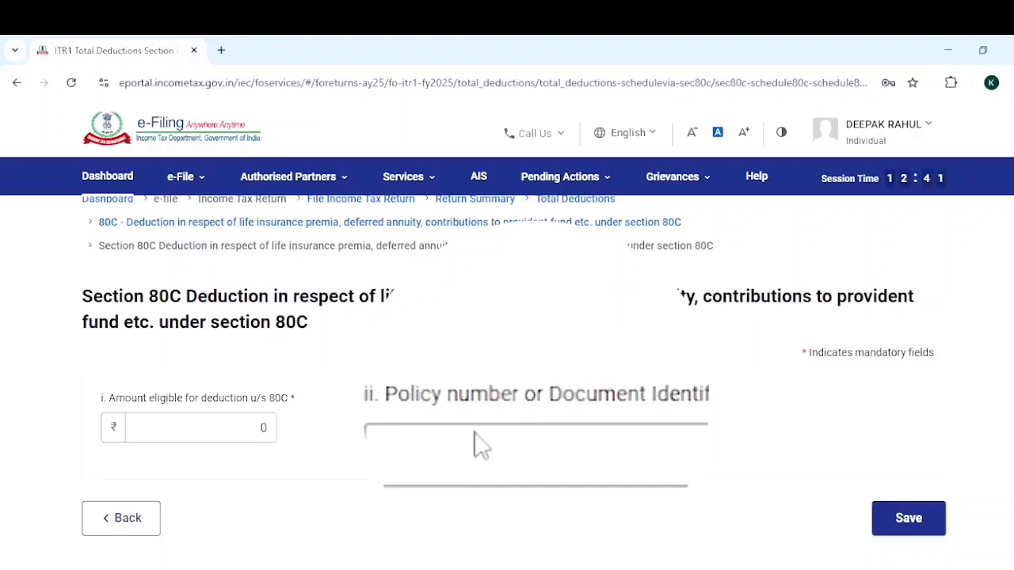
{"action": "left_click", "coordinate": [264, 428]}
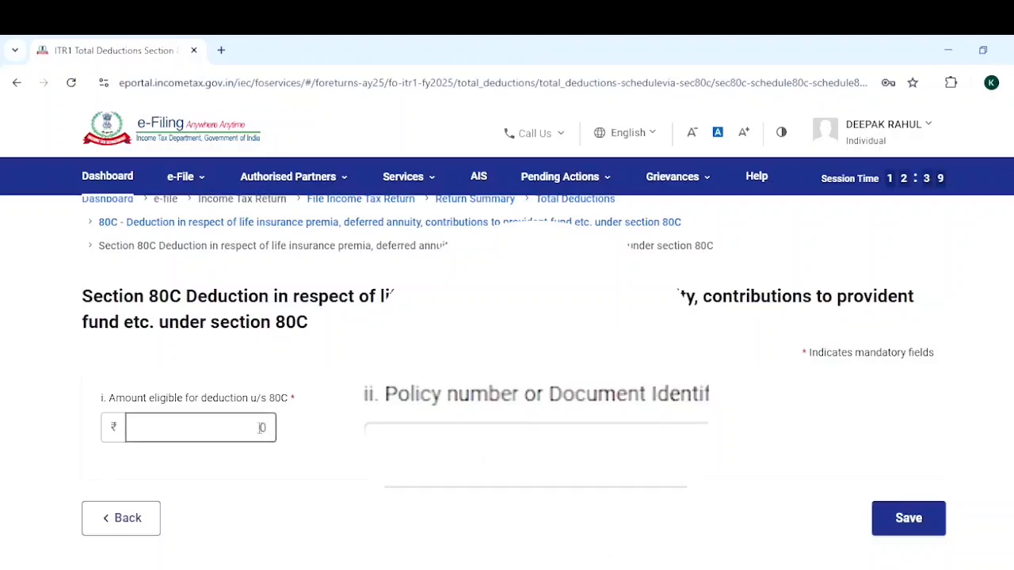
{"action": "left_click", "coordinate": [482, 427]}
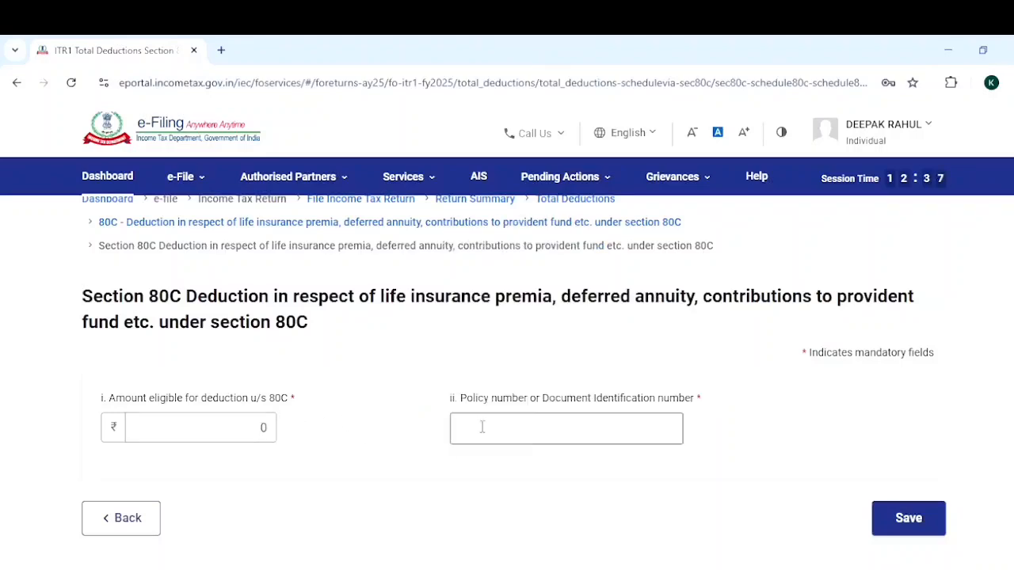
{"action": "left_click", "coordinate": [129, 523]}
Inspect the 80CCD(1) pension contribution form with its investment, eligible amount and PRAN fields, and return to Total Deductions.
{"action": "scroll", "coordinate": [513, 358], "scroll_direction": "down", "scroll_amount": 2}
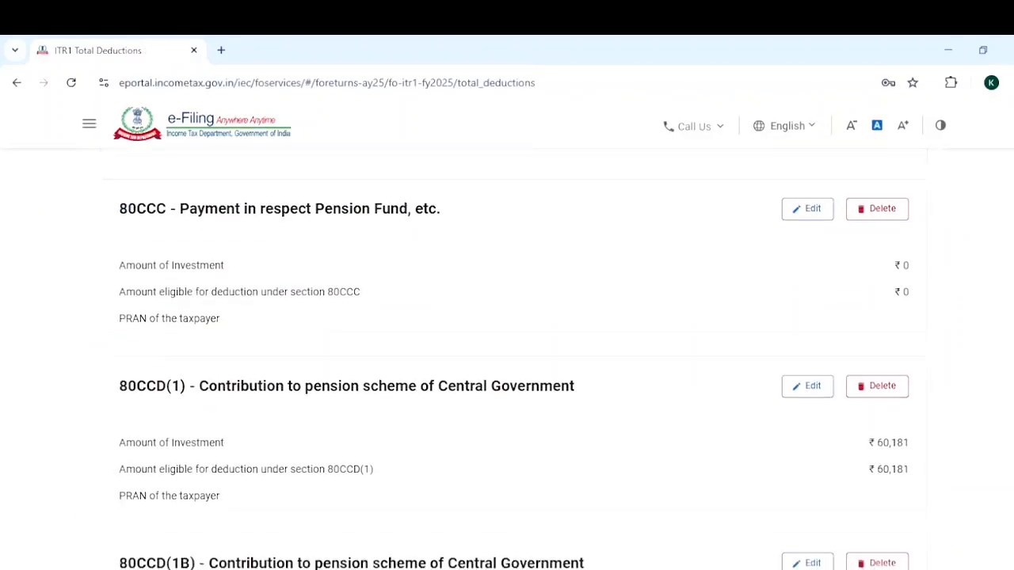
{"action": "scroll", "coordinate": [514, 357], "scroll_direction": "up", "scroll_amount": 2}
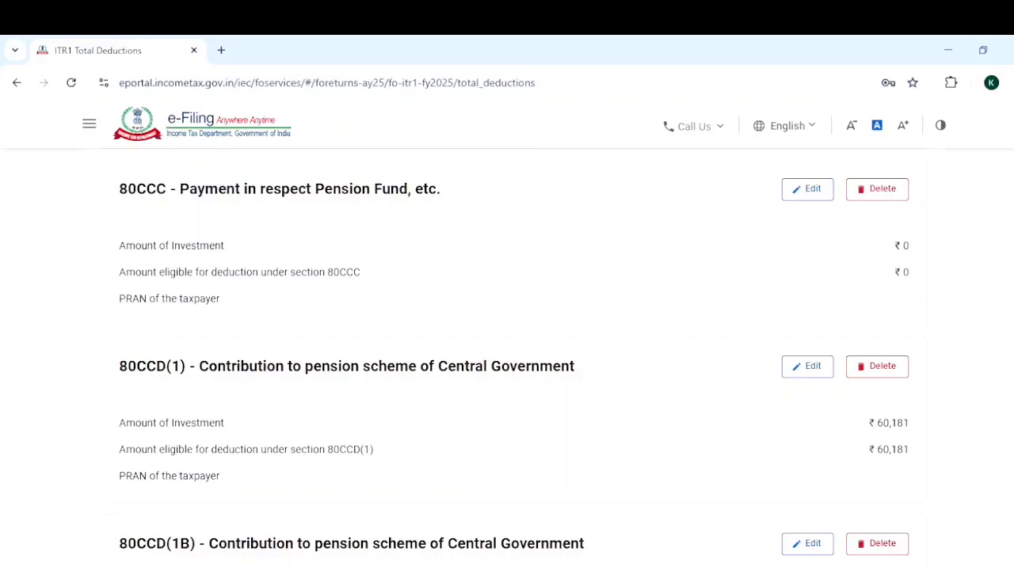
{"action": "scroll", "coordinate": [507, 356], "scroll_direction": "down", "scroll_amount": 1}
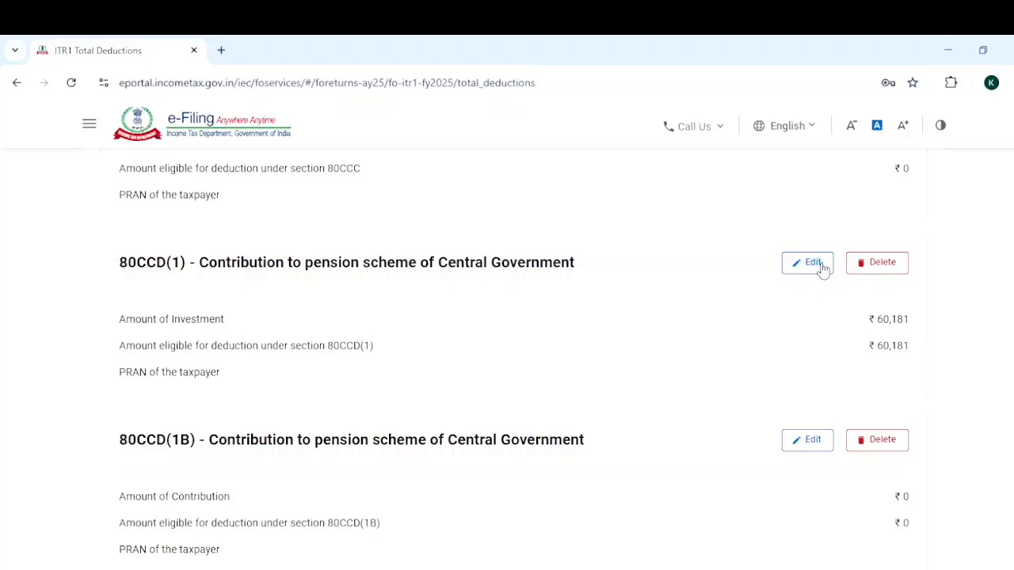
{"action": "left_click", "coordinate": [816, 264]}
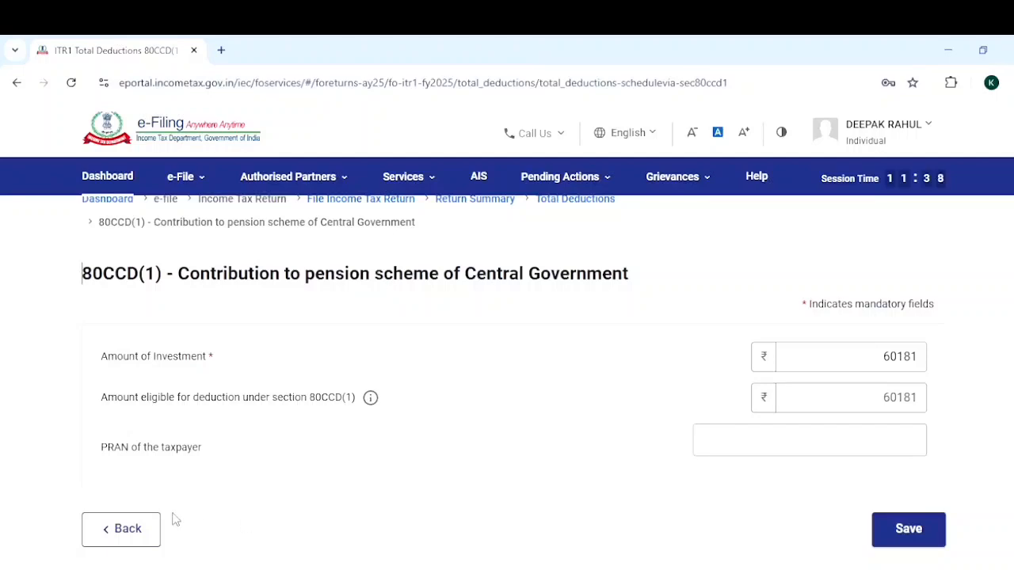
{"action": "left_click", "coordinate": [131, 531]}
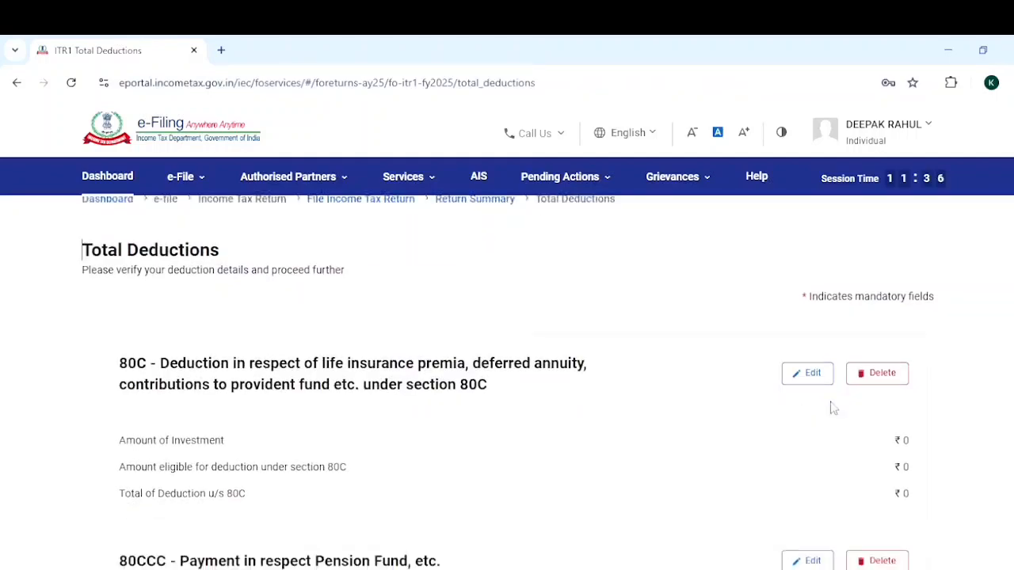
Open the 80D health insurance deduction and view the senior citizen choices for self and family, keeping No selected.
{"action": "scroll", "coordinate": [772, 183], "scroll_direction": "down", "scroll_amount": 10}
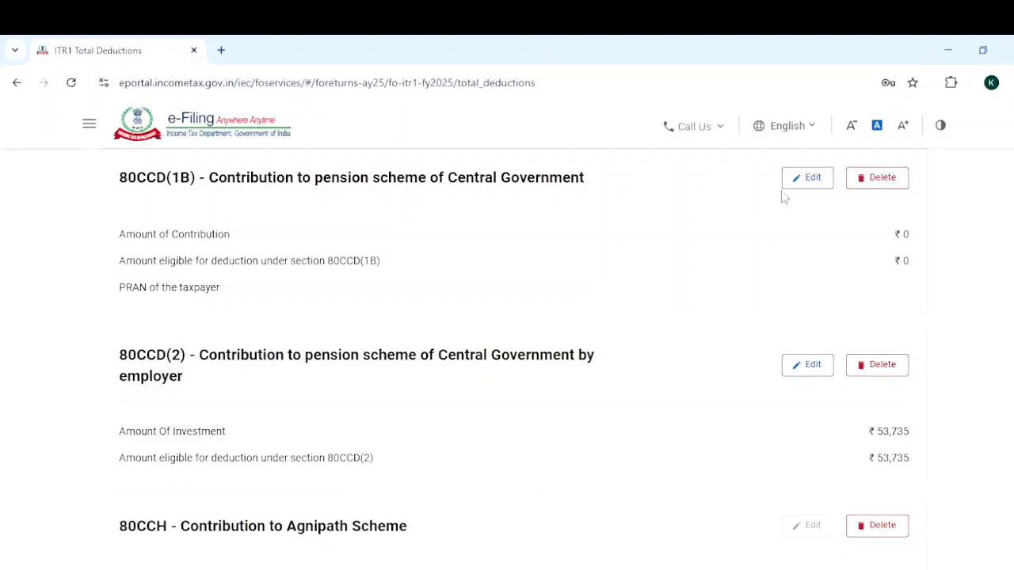
{"action": "scroll", "coordinate": [810, 193], "scroll_direction": "down", "scroll_amount": 2}
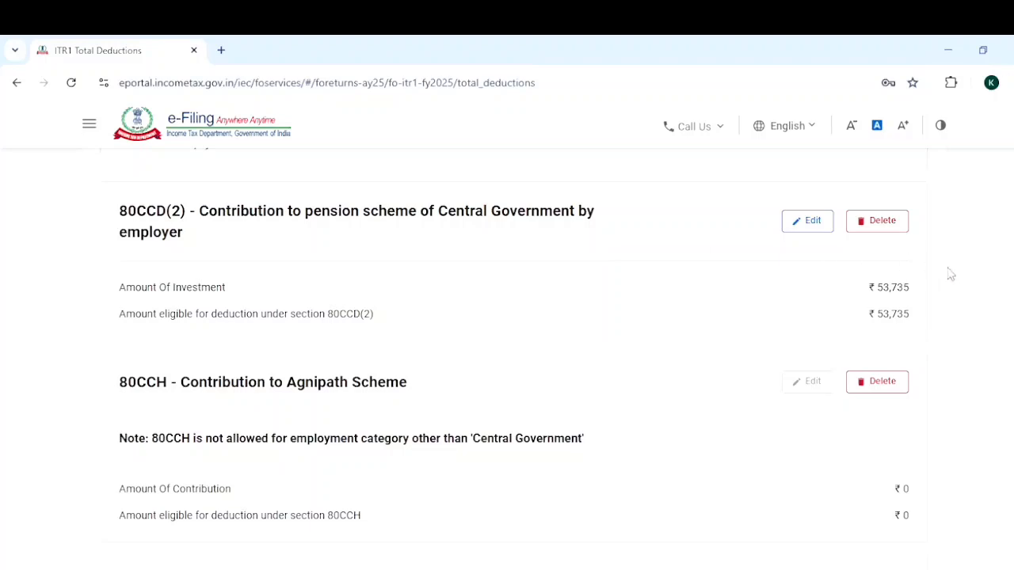
{"action": "scroll", "coordinate": [514, 337], "scroll_direction": "down", "scroll_amount": 2}
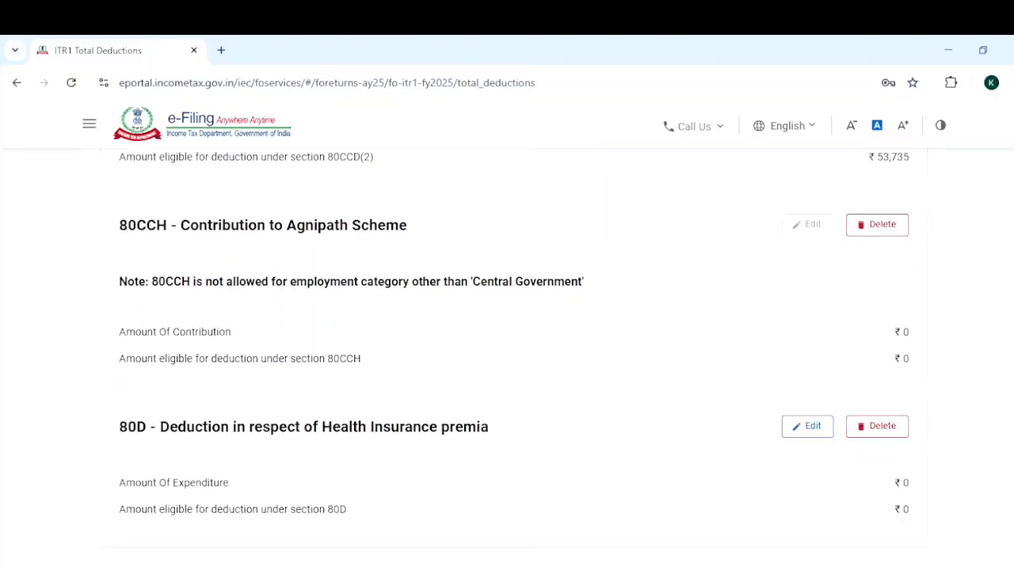
{"action": "scroll", "coordinate": [515, 361], "scroll_direction": "down", "scroll_amount": 2}
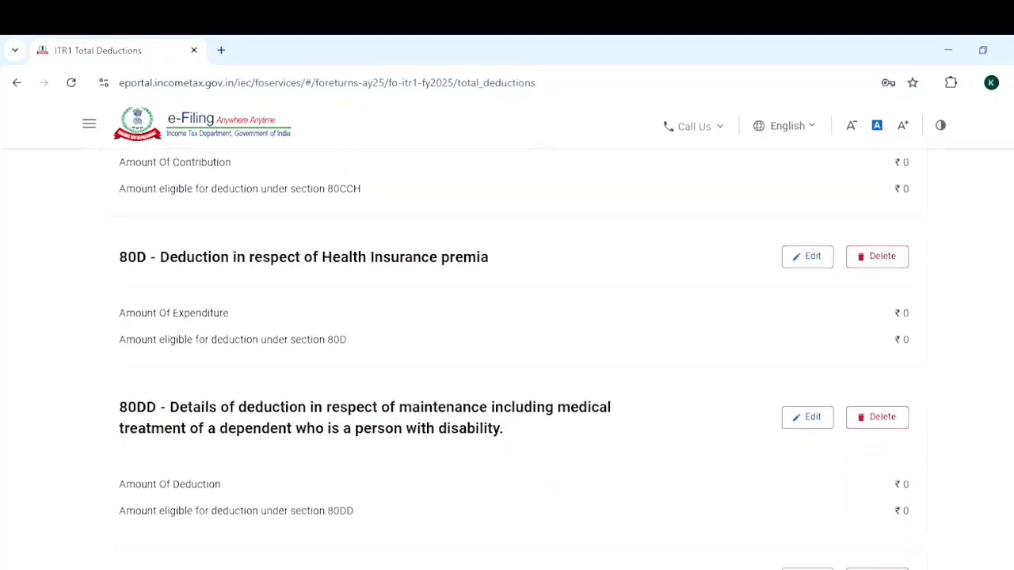
{"action": "scroll", "coordinate": [515, 361], "scroll_direction": "down", "scroll_amount": 1}
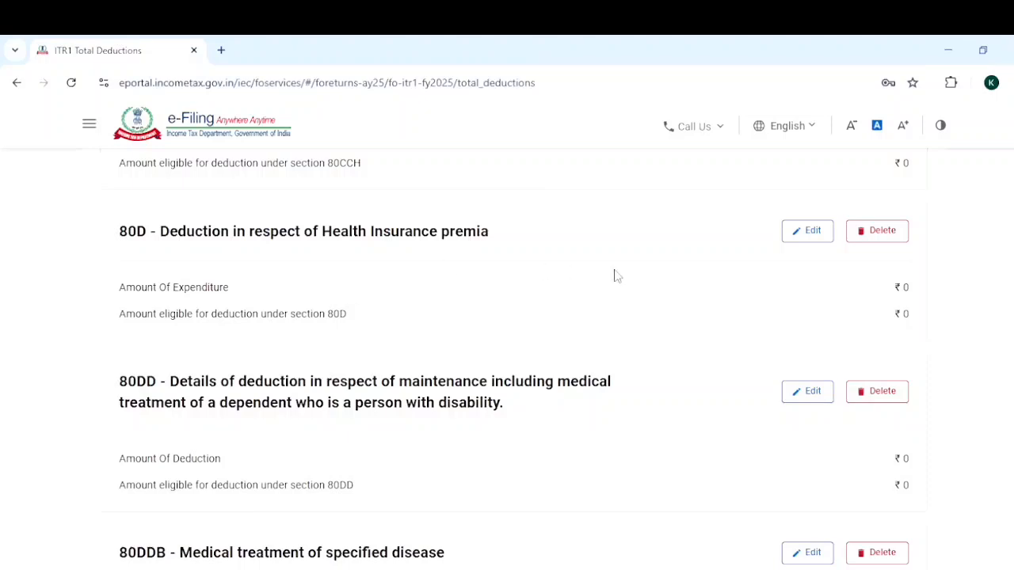
{"action": "left_click", "coordinate": [826, 236]}
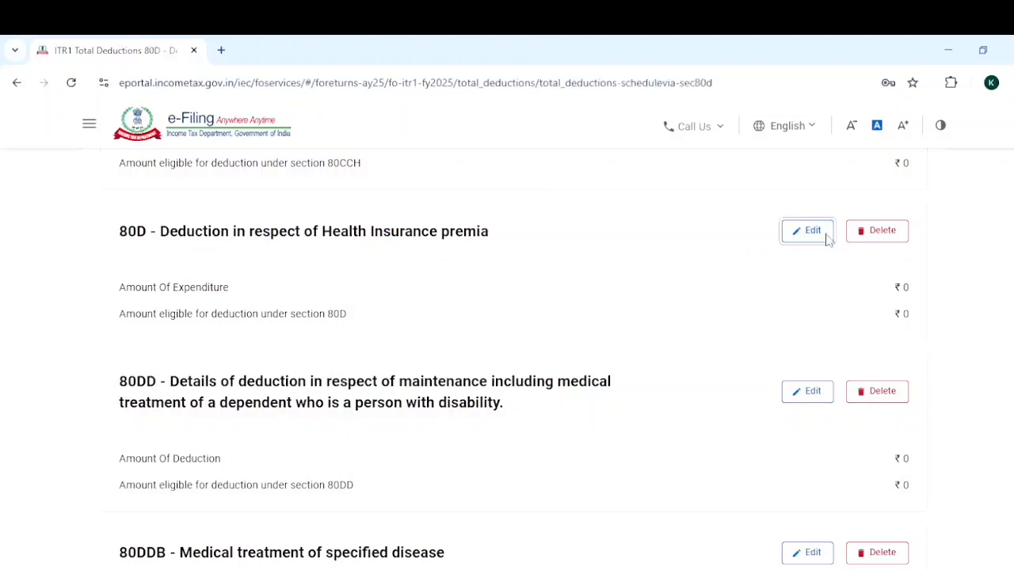
{"action": "scroll", "coordinate": [507, 361], "scroll_direction": "down", "scroll_amount": 1}
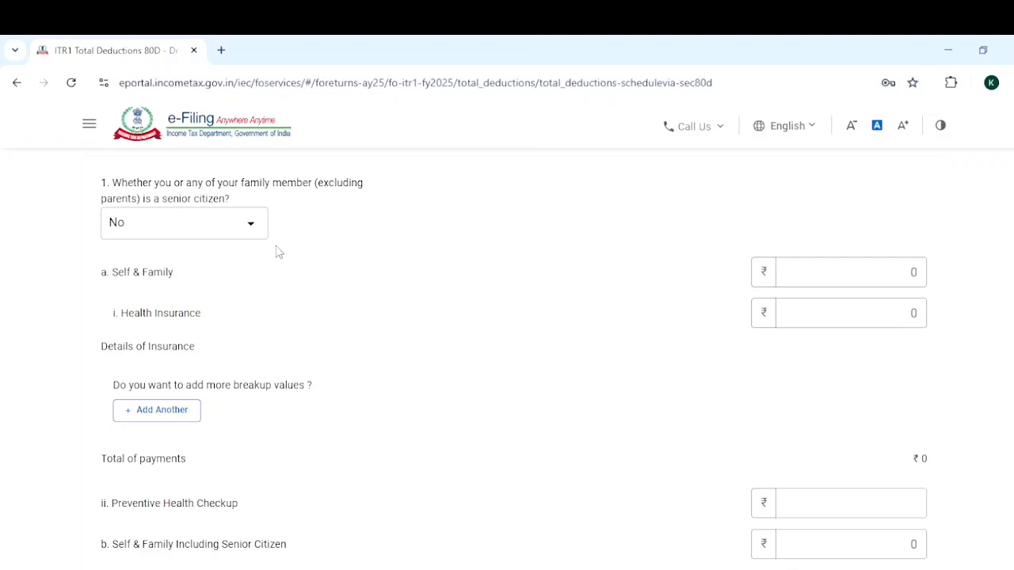
{"action": "left_click", "coordinate": [248, 229]}
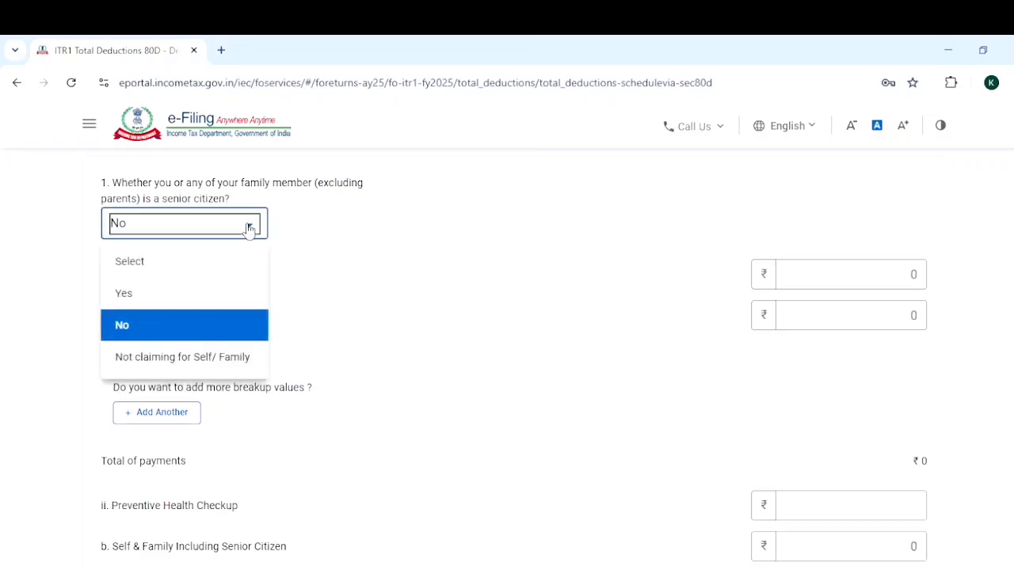
{"action": "left_click", "coordinate": [336, 306]}
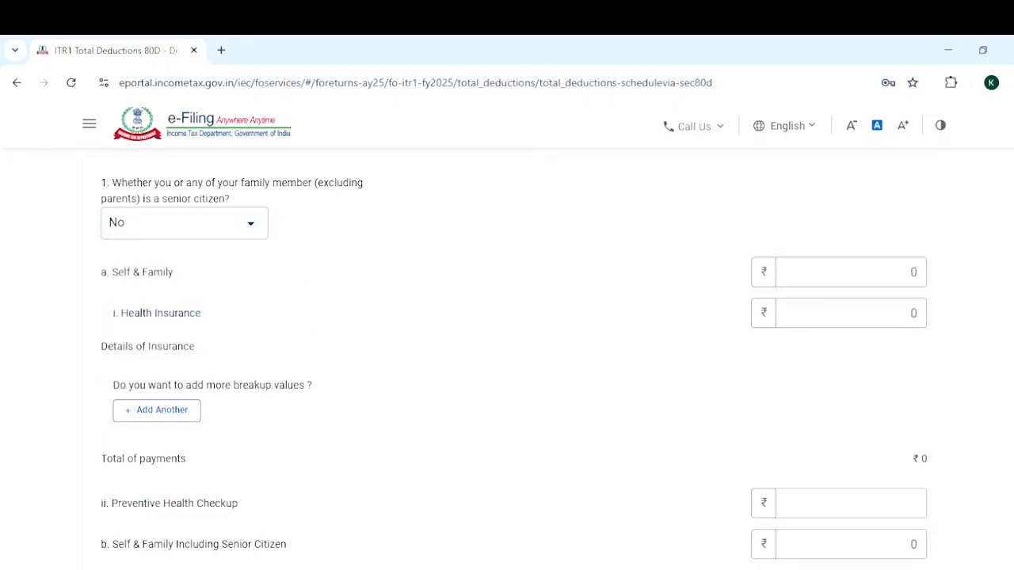
View the 80D senior citizen choices for parents, keep Not claiming for Parents, and return to Total Deductions.
{"action": "scroll", "coordinate": [899, 354], "scroll_direction": "down", "scroll_amount": 2}
{"action": "scroll", "coordinate": [507, 356], "scroll_direction": "down", "scroll_amount": 3}
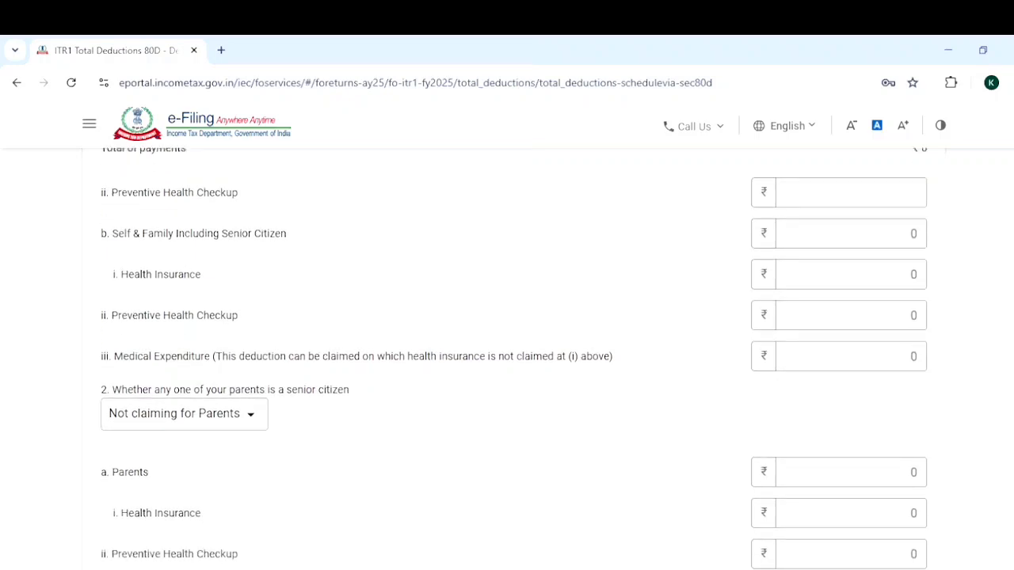
{"action": "left_click", "coordinate": [252, 347]}
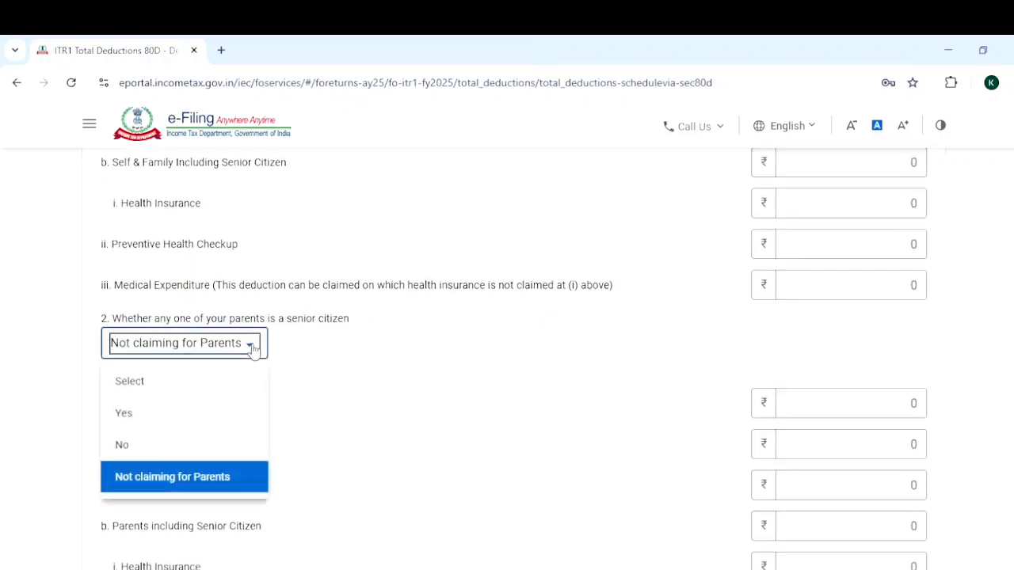
{"action": "left_click", "coordinate": [412, 410]}
{"action": "scroll", "coordinate": [412, 411], "scroll_direction": "up", "scroll_amount": 3}
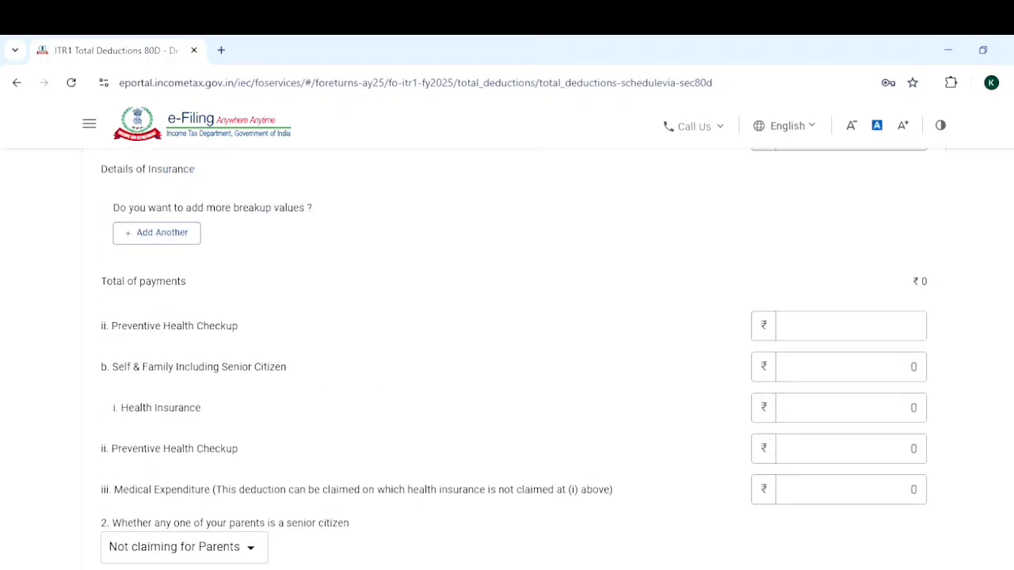
{"action": "scroll", "coordinate": [412, 410], "scroll_direction": "down", "scroll_amount": 5}
{"action": "scroll", "coordinate": [412, 410], "scroll_direction": "down", "scroll_amount": 1}
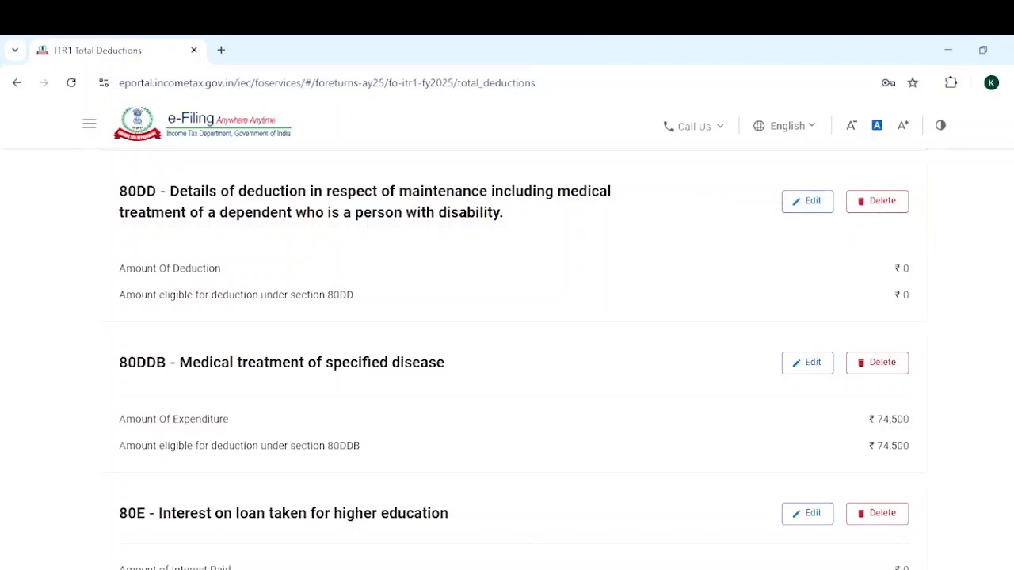
Review the 80DD dependent disability, 80DDB specified disease and 80E education loan deduction entries under Total Deductions.
{"action": "scroll", "coordinate": [514, 359], "scroll_direction": "down", "scroll_amount": 1}
{"action": "scroll", "coordinate": [514, 360], "scroll_direction": "down", "scroll_amount": 1}
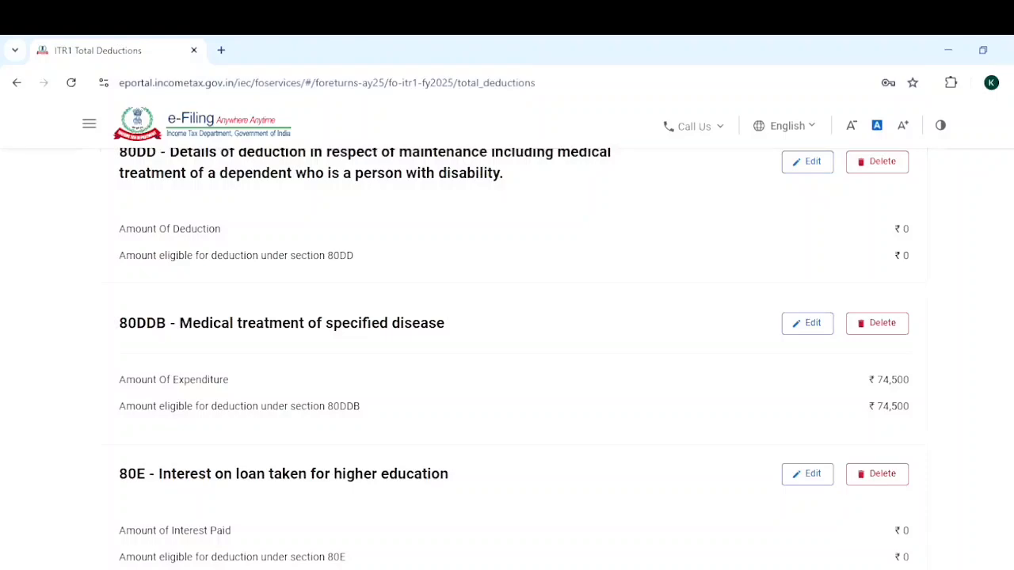
{"action": "scroll", "coordinate": [515, 355], "scroll_direction": "up", "scroll_amount": 1}
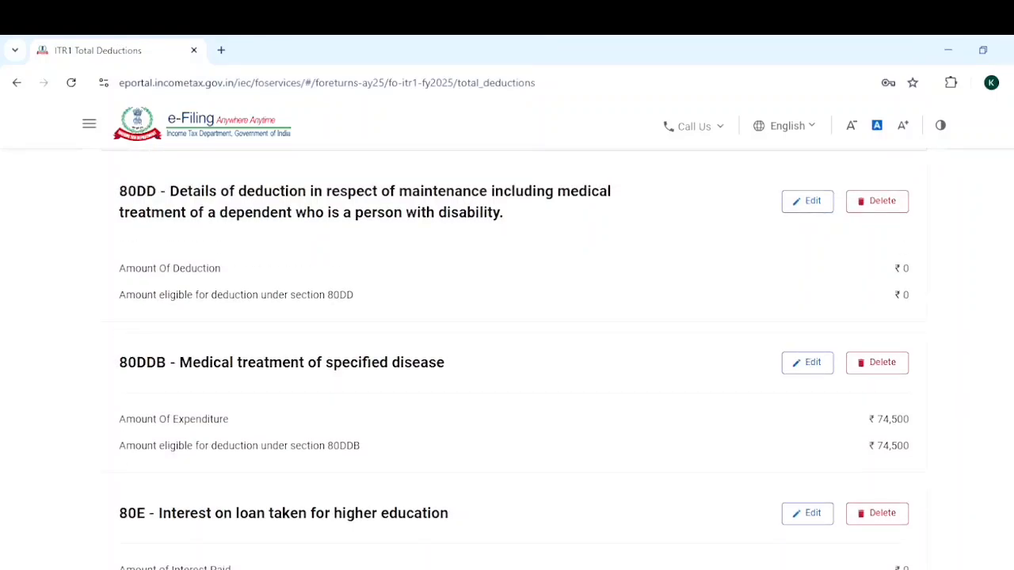
{"action": "scroll", "coordinate": [514, 360], "scroll_direction": "down", "scroll_amount": 1}
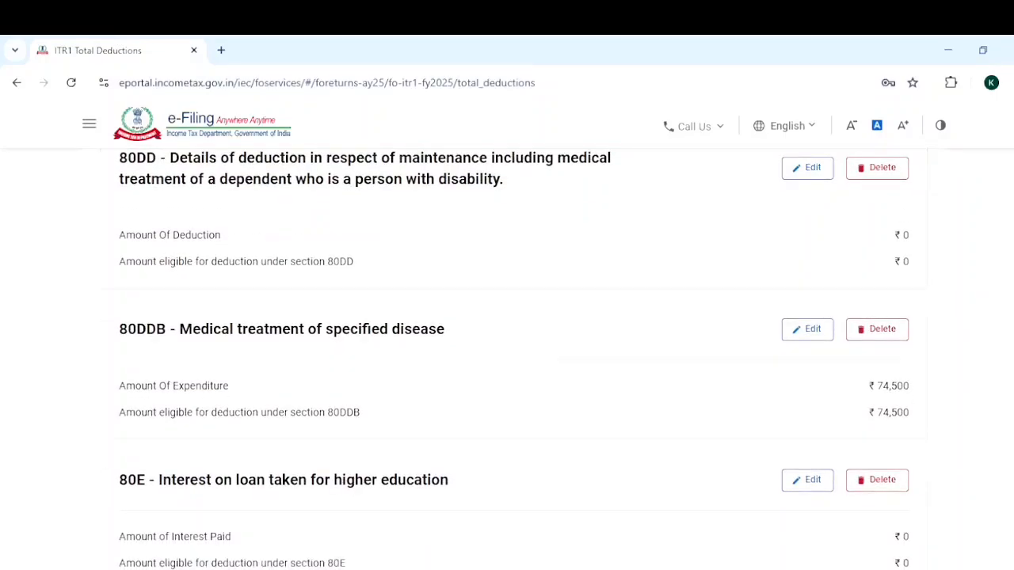
{"action": "scroll", "coordinate": [514, 360], "scroll_direction": "down", "scroll_amount": 1}
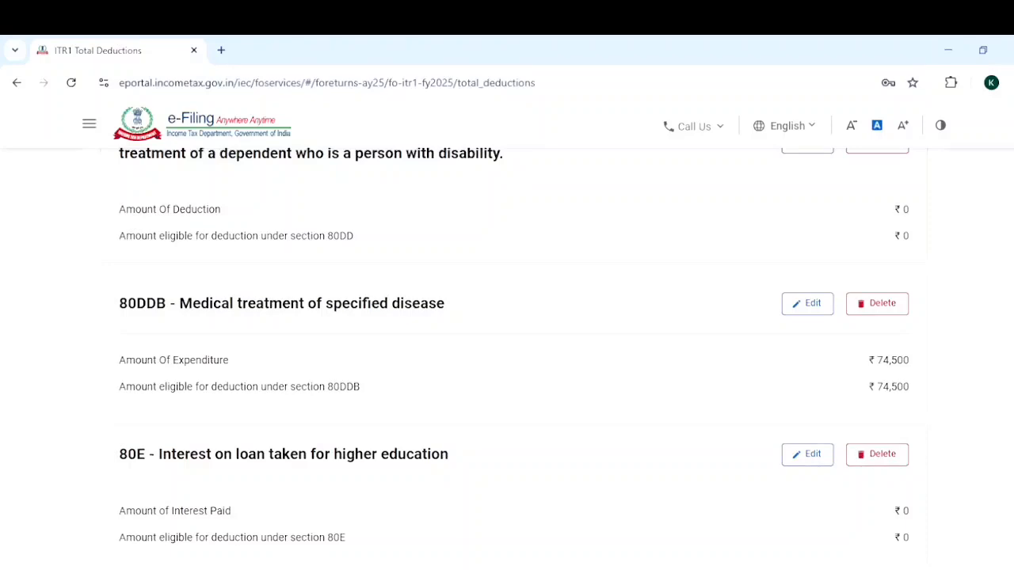
{"action": "scroll", "coordinate": [514, 356], "scroll_direction": "up", "scroll_amount": 1}
{"action": "scroll", "coordinate": [515, 355], "scroll_direction": "up", "scroll_amount": 1}
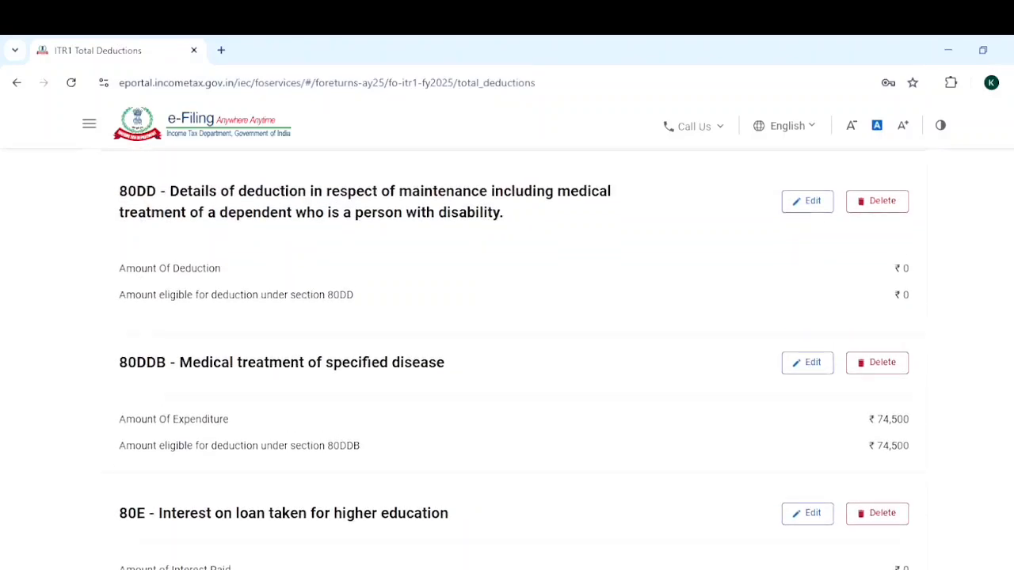
{"action": "scroll", "coordinate": [514, 357], "scroll_direction": "down", "scroll_amount": 1}
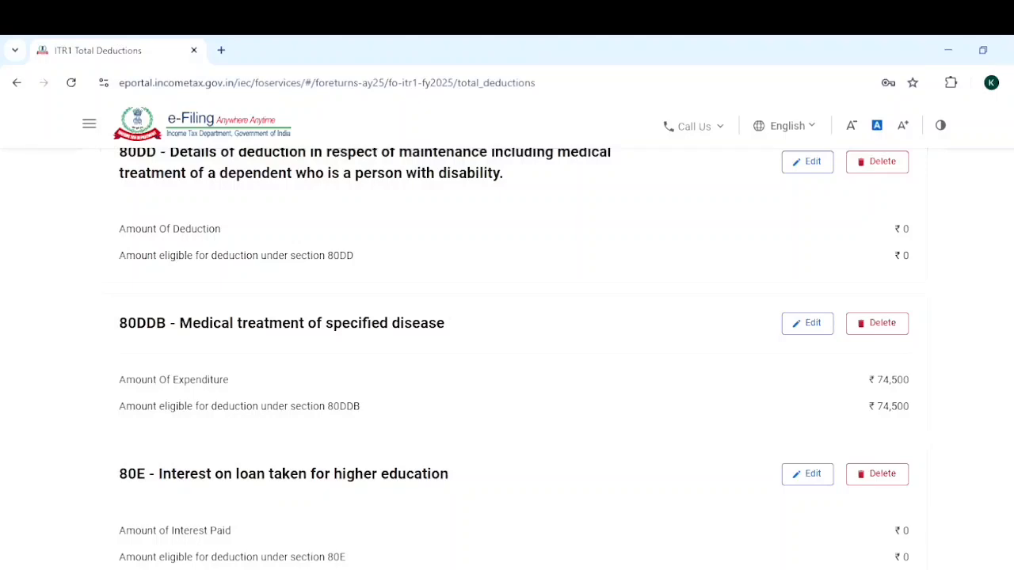
{"action": "scroll", "coordinate": [514, 355], "scroll_direction": "down", "scroll_amount": 1}
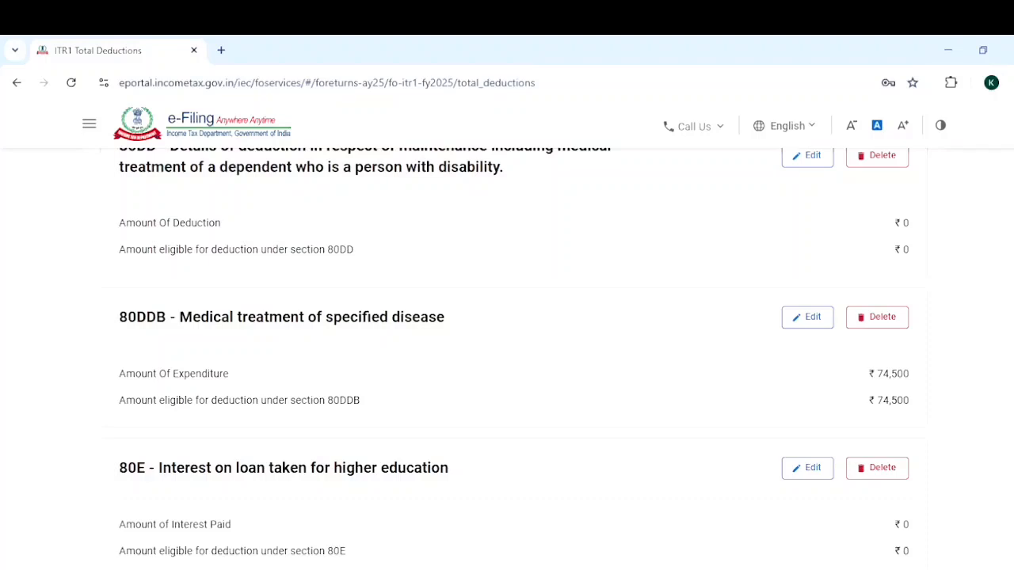
{"action": "scroll", "coordinate": [514, 359], "scroll_direction": "up", "scroll_amount": 1}
{"action": "scroll", "coordinate": [515, 359], "scroll_direction": "down", "scroll_amount": 1}
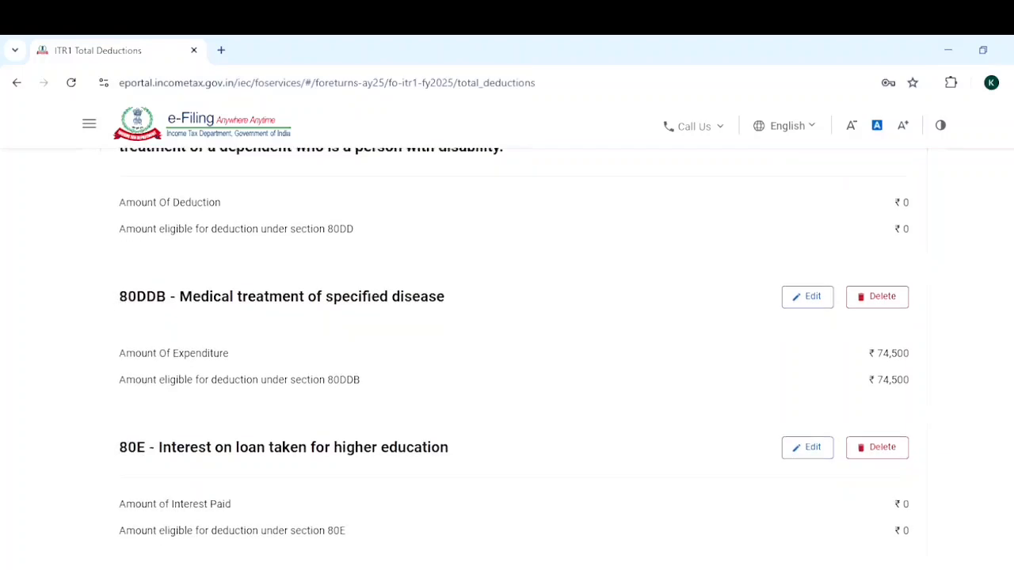
{"action": "scroll", "coordinate": [514, 359], "scroll_direction": "down", "scroll_amount": 1}
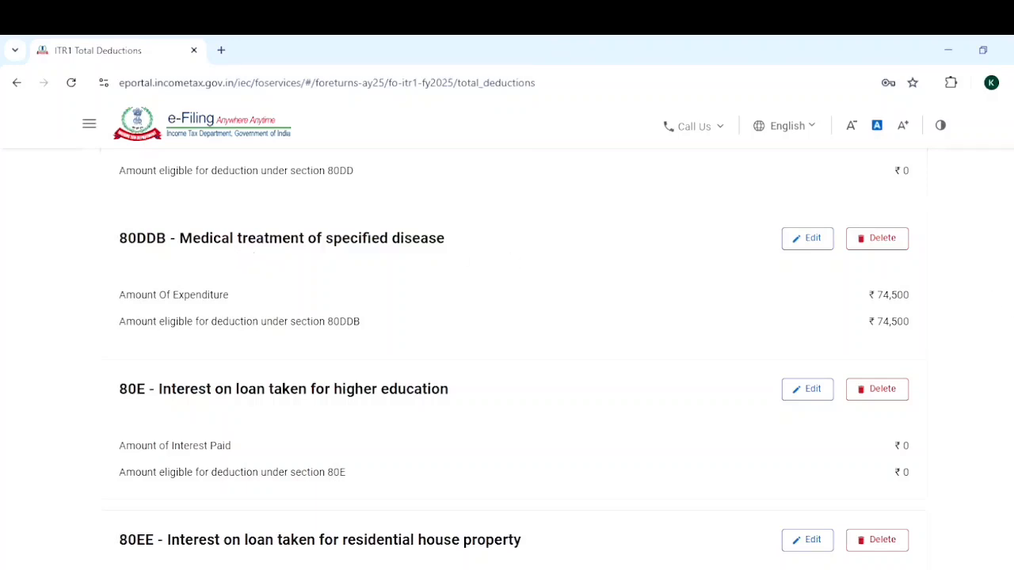
Review the remaining deduction entries from 80EE to 80U, covering loan interest, electric vehicle, donations, rent paid, savings interest and disability.
{"action": "scroll", "coordinate": [507, 357], "scroll_direction": "down", "scroll_amount": 2}
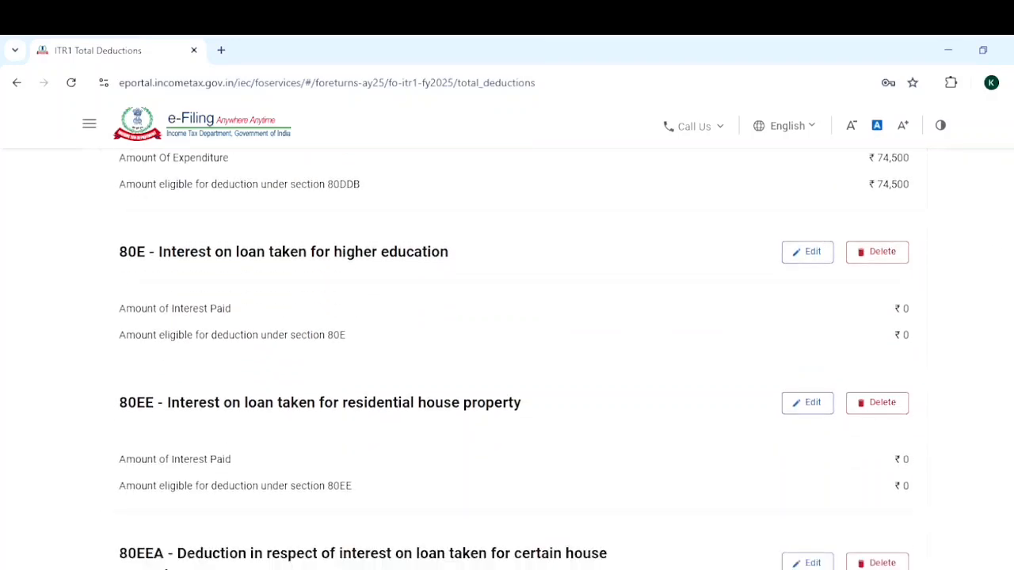
{"action": "scroll", "coordinate": [507, 357], "scroll_direction": "down", "scroll_amount": 6}
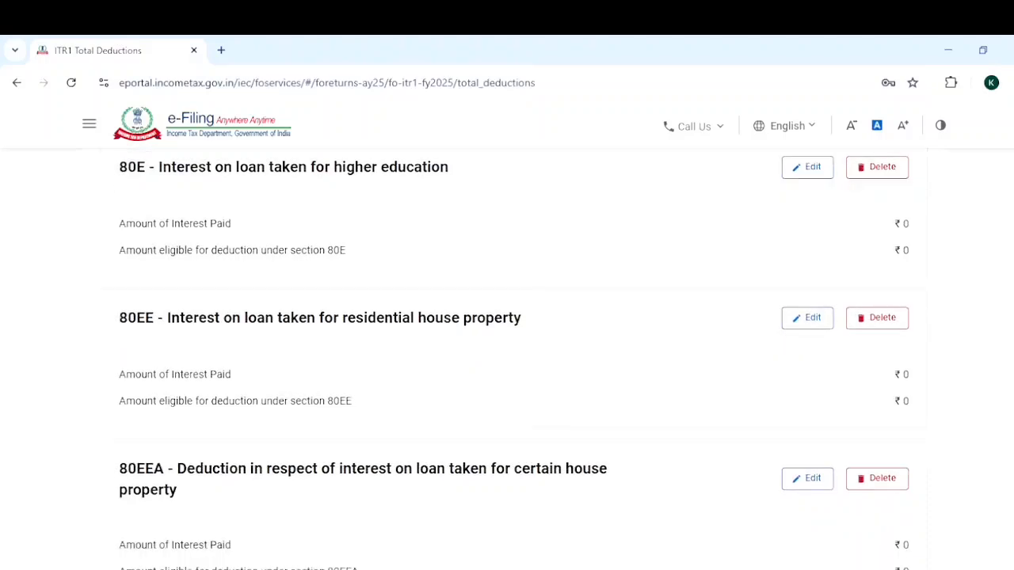
{"action": "scroll", "coordinate": [514, 361], "scroll_direction": "down", "scroll_amount": 5}
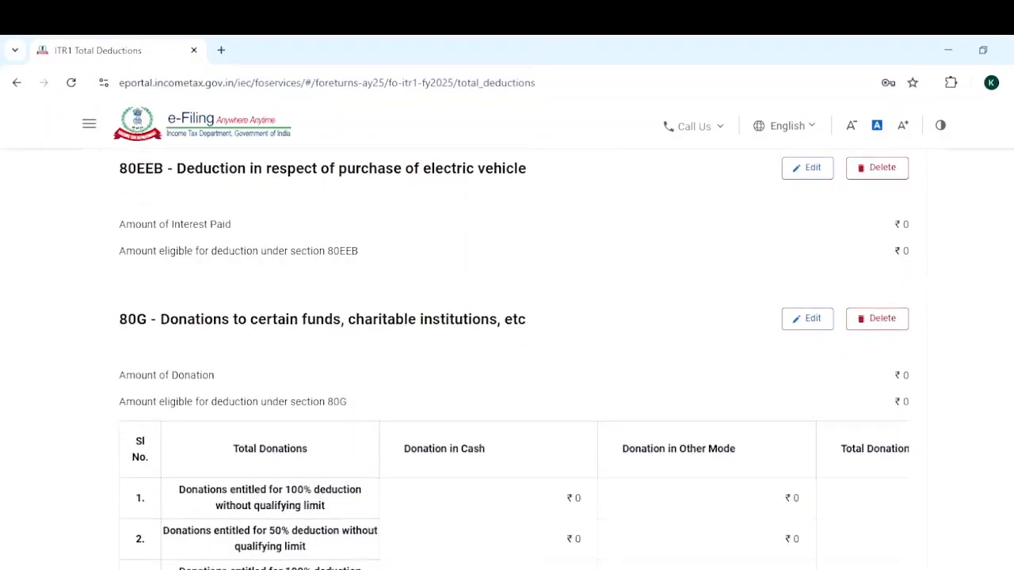
{"action": "scroll", "coordinate": [514, 359], "scroll_direction": "down", "scroll_amount": 4}
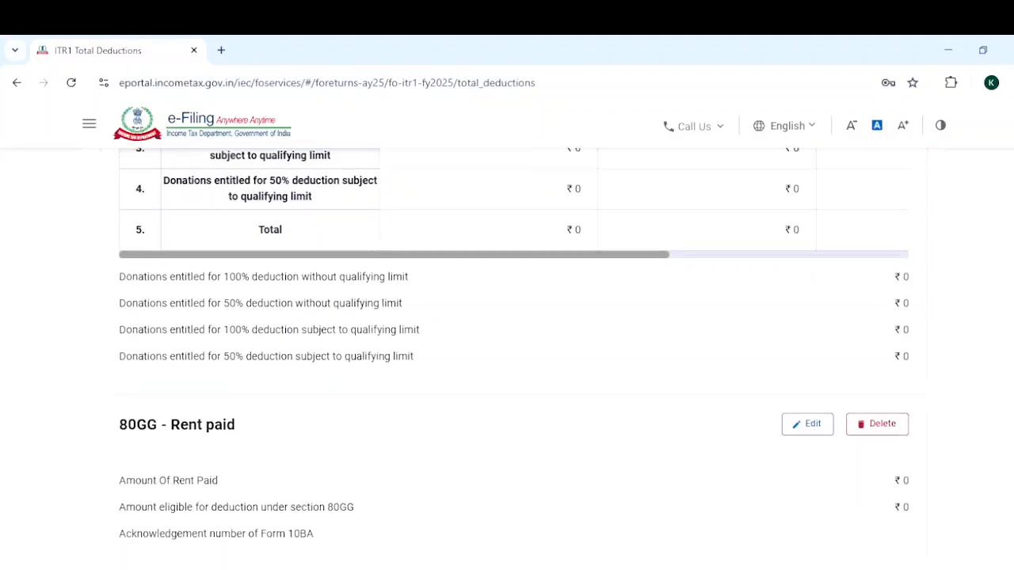
{"action": "scroll", "coordinate": [514, 359], "scroll_direction": "up", "scroll_amount": 1}
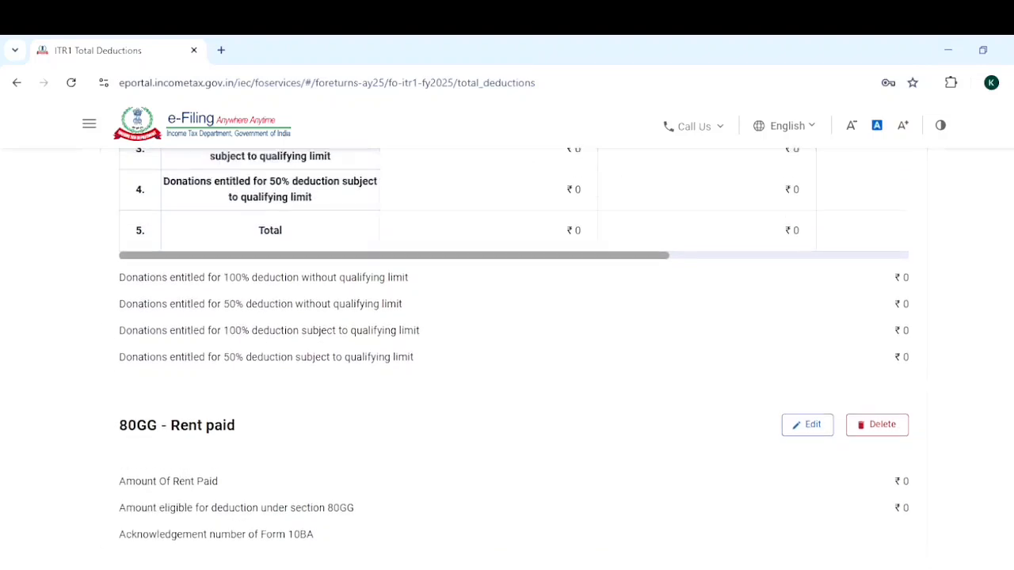
{"action": "scroll", "coordinate": [514, 359], "scroll_direction": "down", "scroll_amount": 1}
{"action": "scroll", "coordinate": [515, 359], "scroll_direction": "down", "scroll_amount": 5}
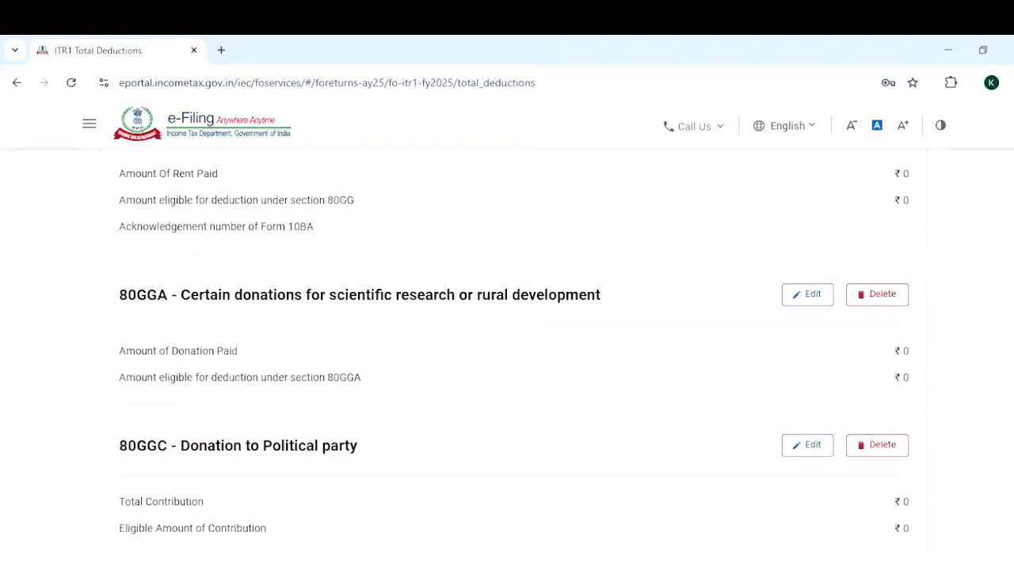
{"action": "scroll", "coordinate": [514, 359], "scroll_direction": "down", "scroll_amount": 2}
{"action": "scroll", "coordinate": [514, 359], "scroll_direction": "up", "scroll_amount": 1}
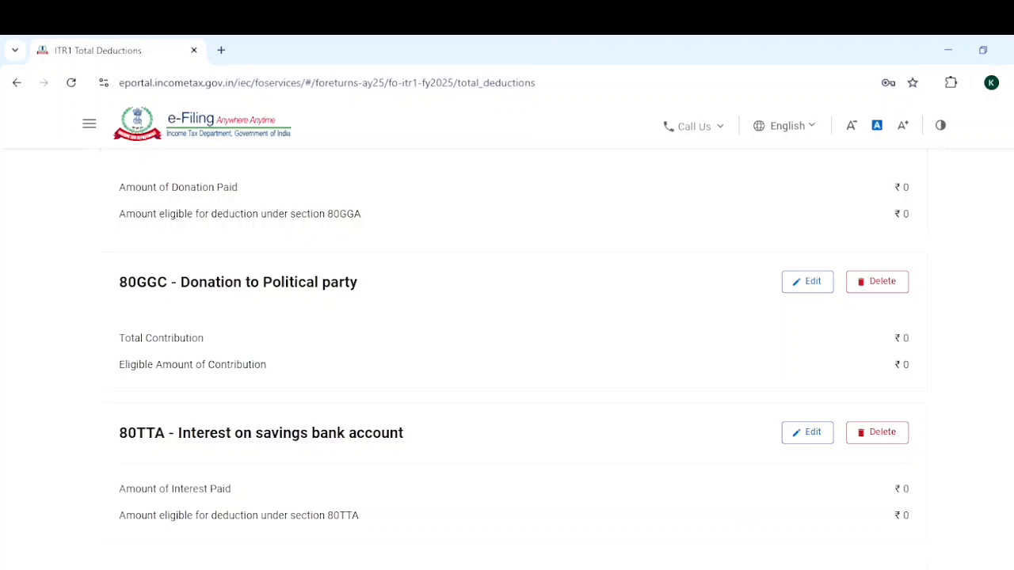
{"action": "scroll", "coordinate": [515, 359], "scroll_direction": "down", "scroll_amount": 2}
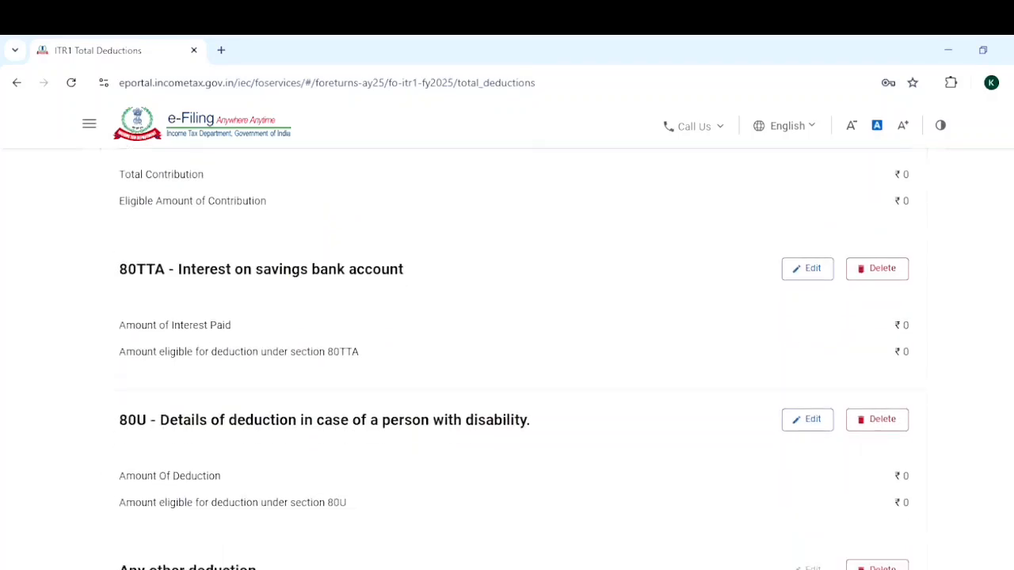
{"action": "scroll", "coordinate": [514, 359], "scroll_direction": "down", "scroll_amount": 1}
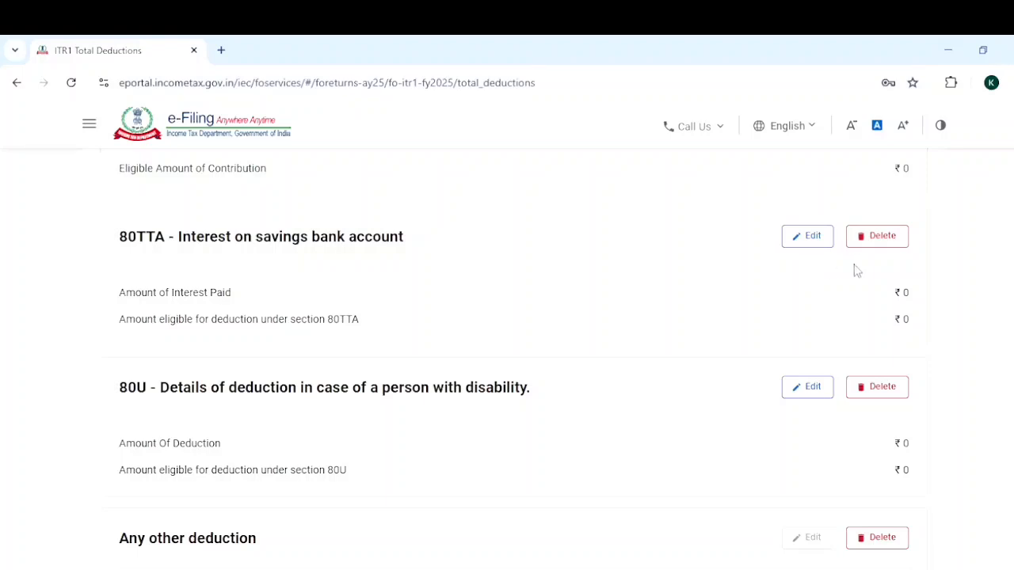
Confirm the Total Deductions section, and open and confirm the Tax Paid section from the return summary.
{"action": "scroll", "coordinate": [514, 364], "scroll_direction": "down", "scroll_amount": 1}
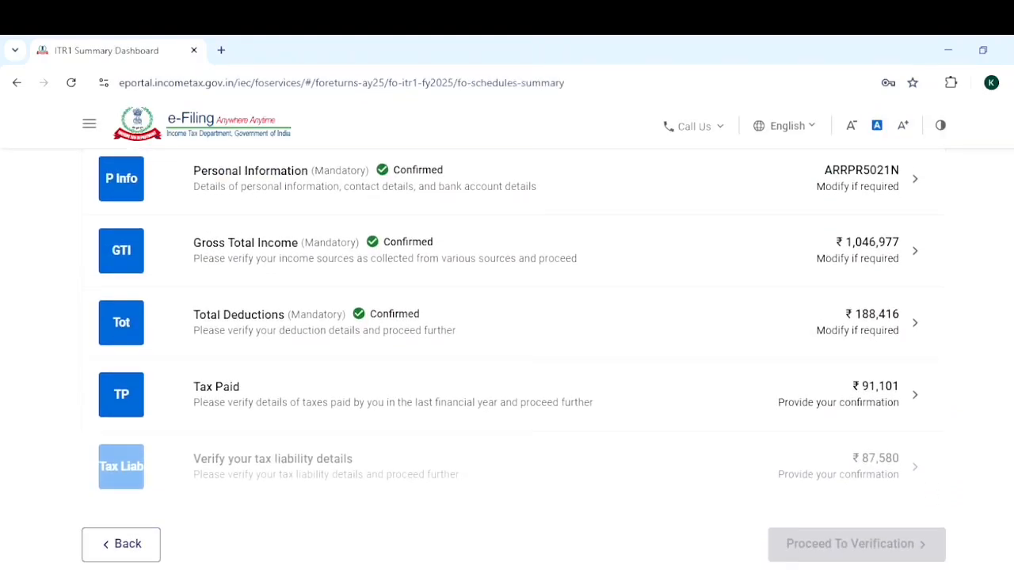
{"action": "left_click", "coordinate": [922, 394]}
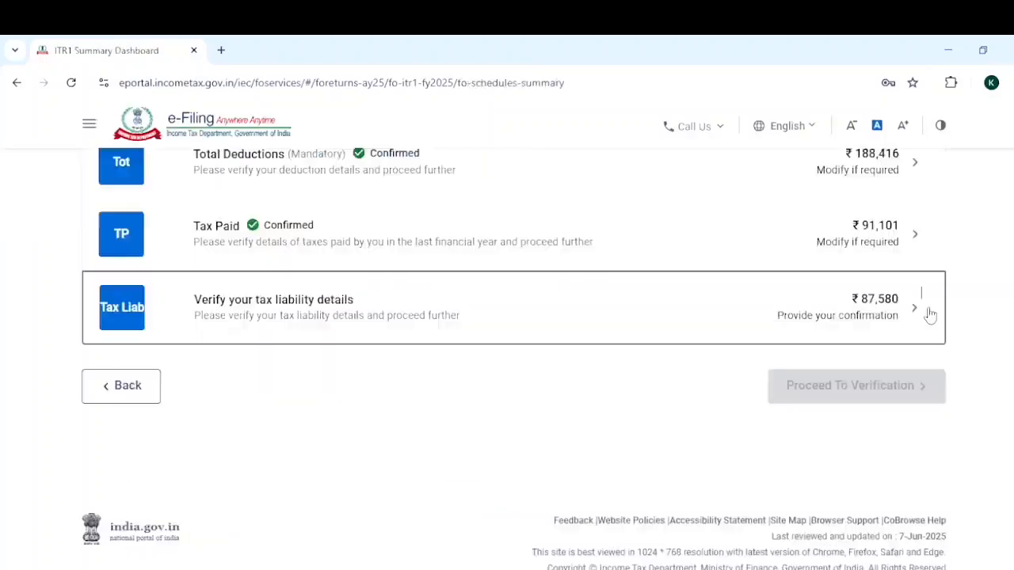
Confirm the tax liability details and proceed to verification, continuing past the tax summary to the return's preview and submit page.
{"action": "left_click", "coordinate": [931, 316]}
{"action": "scroll", "coordinate": [507, 317], "scroll_direction": "down", "scroll_amount": 15}
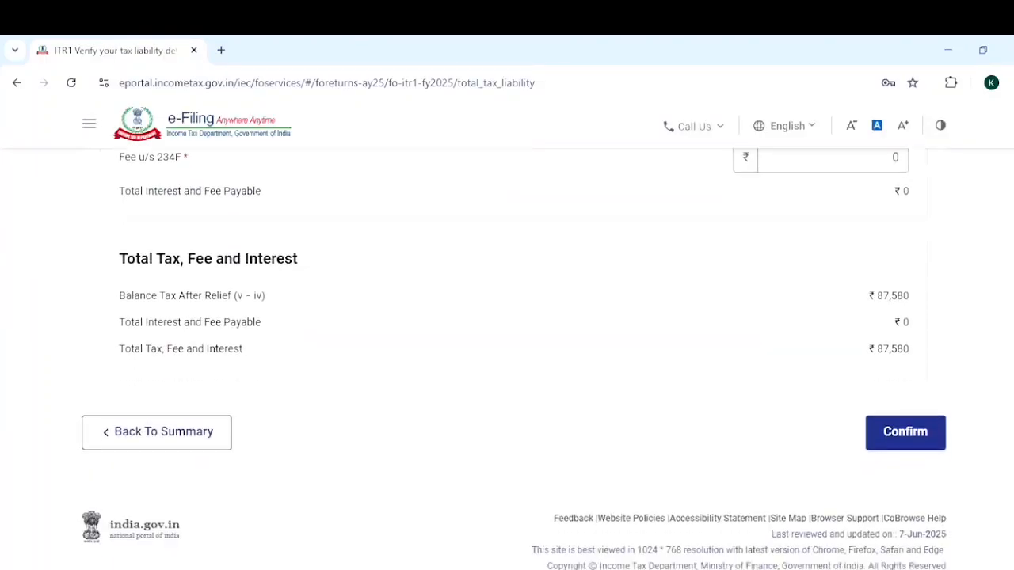
{"action": "left_click", "coordinate": [915, 446]}
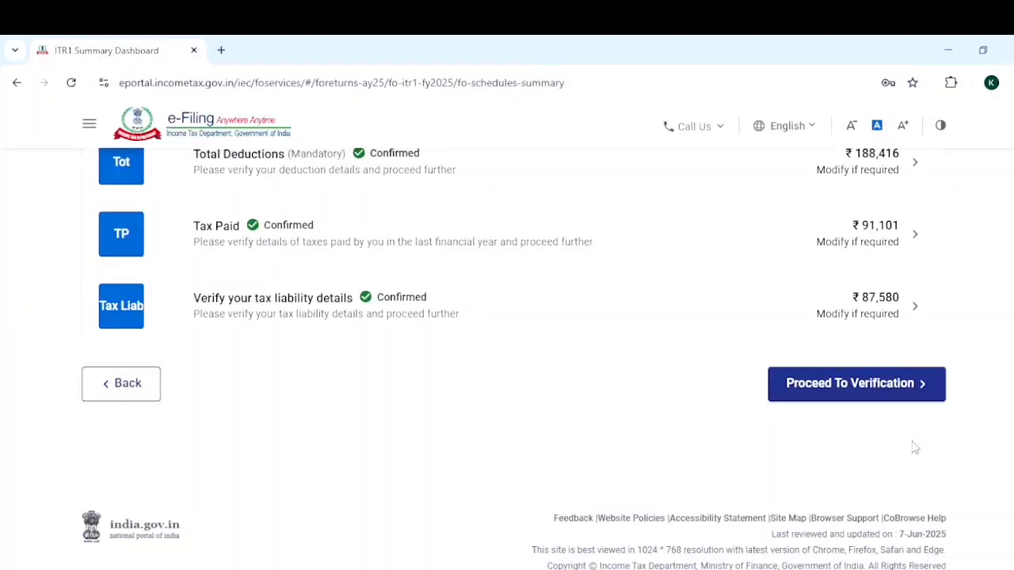
{"action": "left_click", "coordinate": [911, 388]}
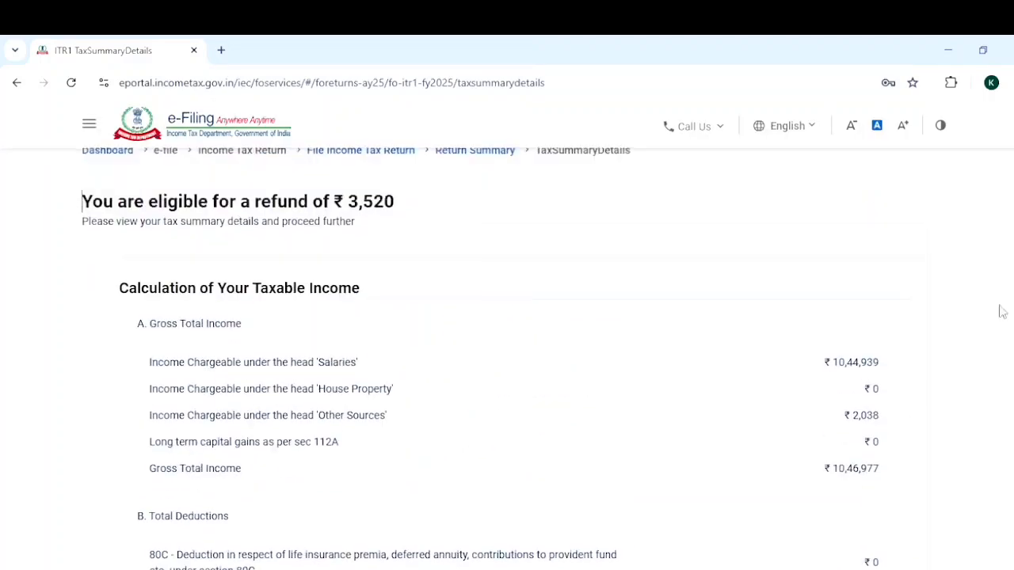
{"action": "scroll", "coordinate": [507, 357], "scroll_direction": "down", "scroll_amount": 10}
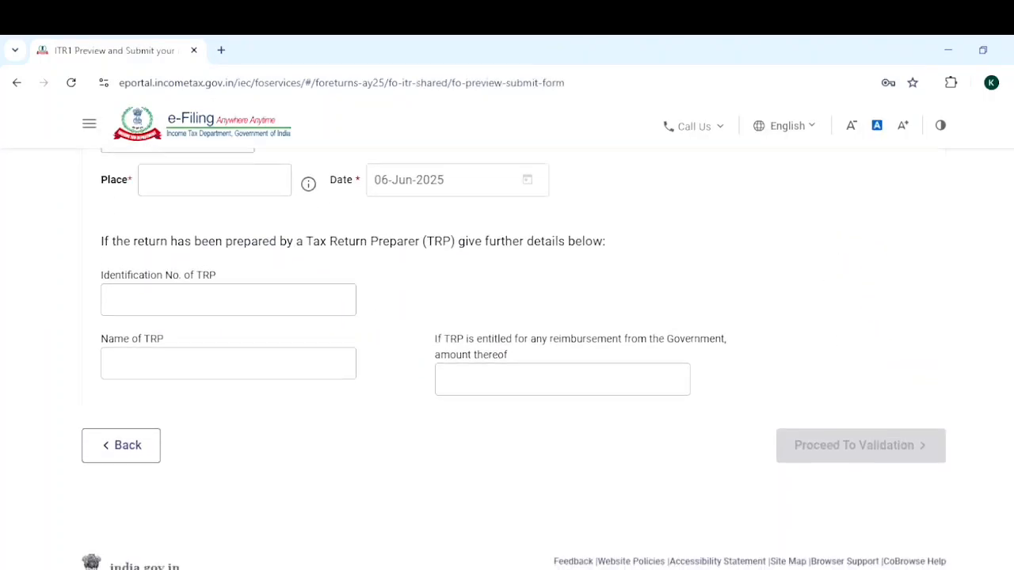